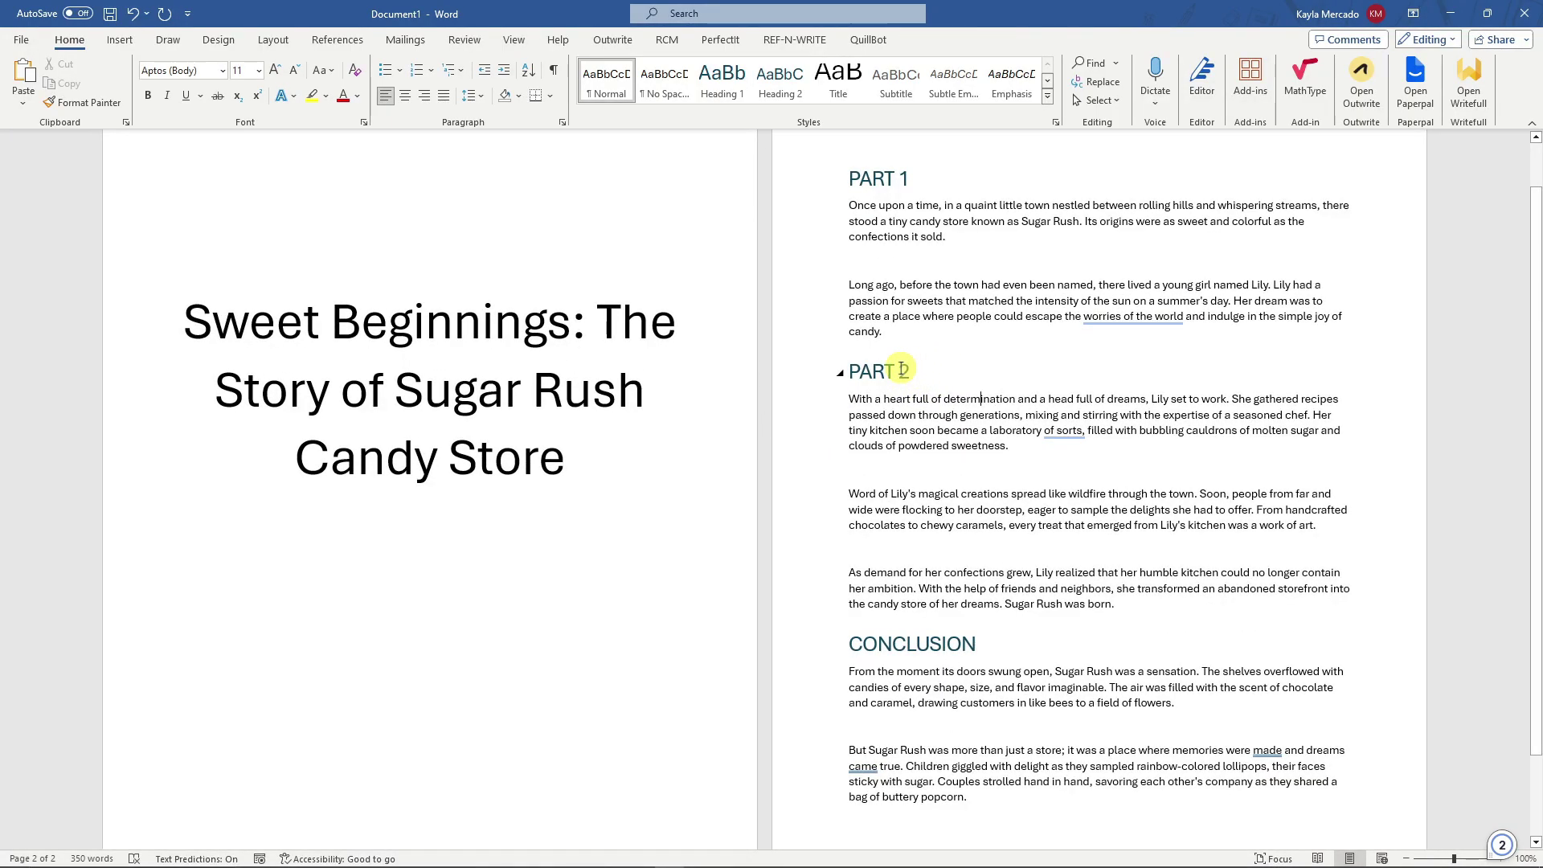
scroll(999, 389, down, 2)
scroll(965, 345, up, 2)
scroll(924, 290, down, 1)
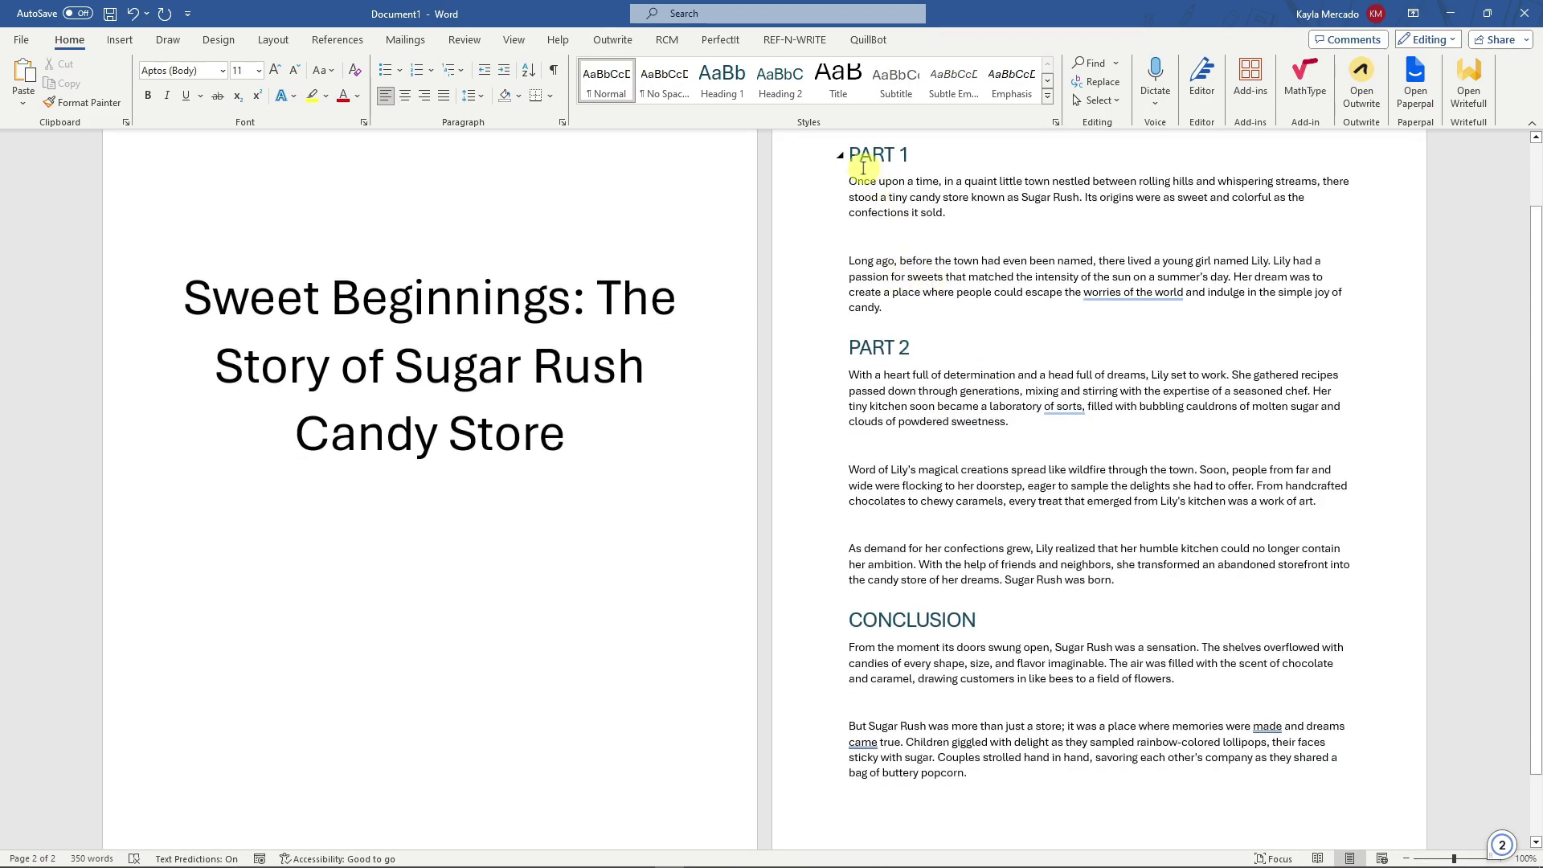
drag(850, 182, 1195, 726)
click(934, 440)
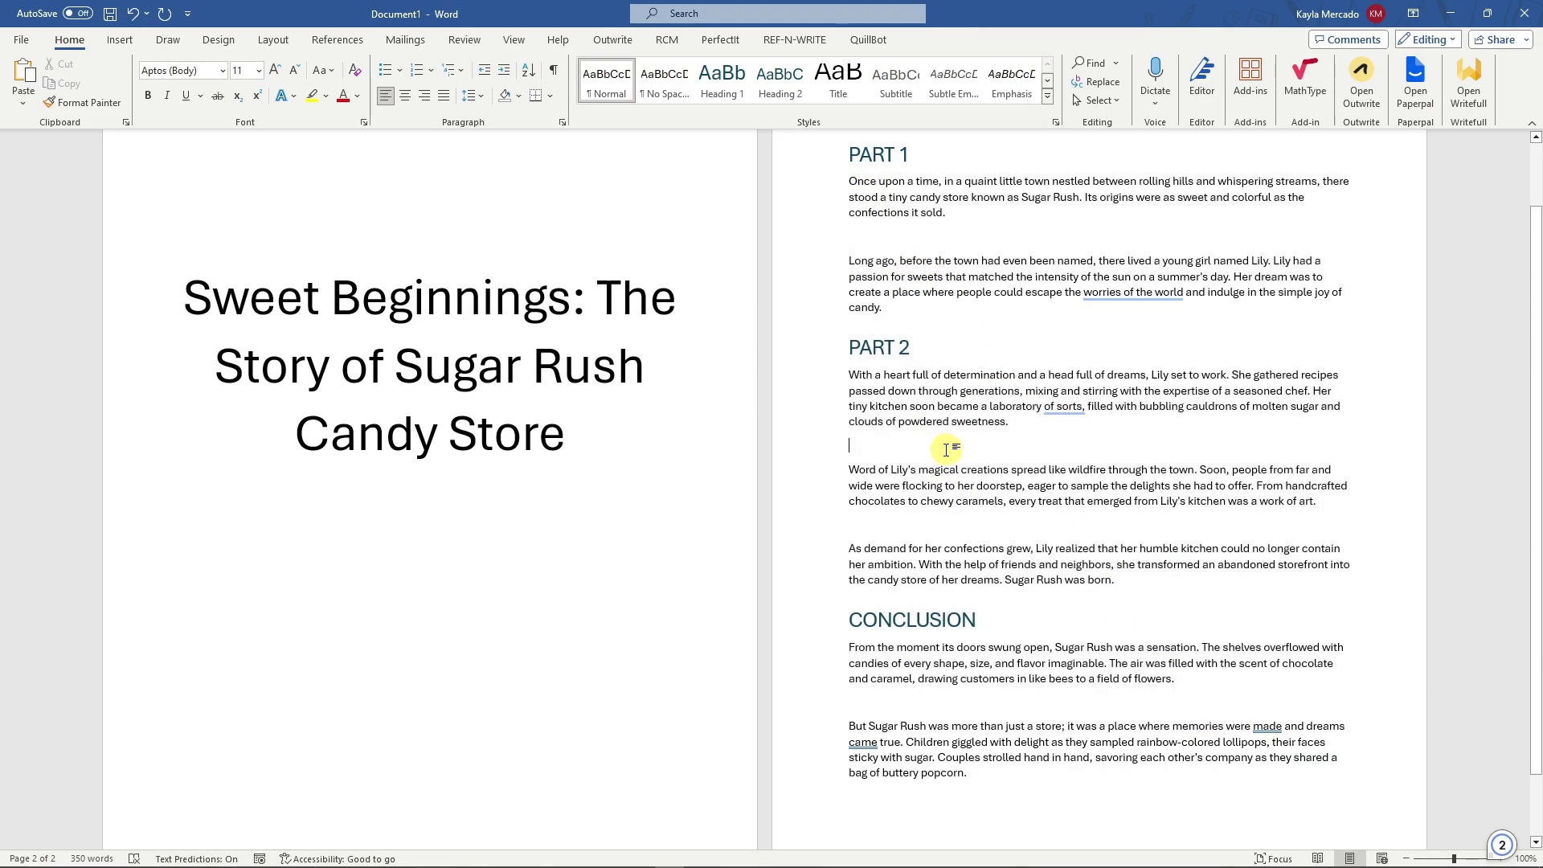
scroll(947, 435, up, 1)
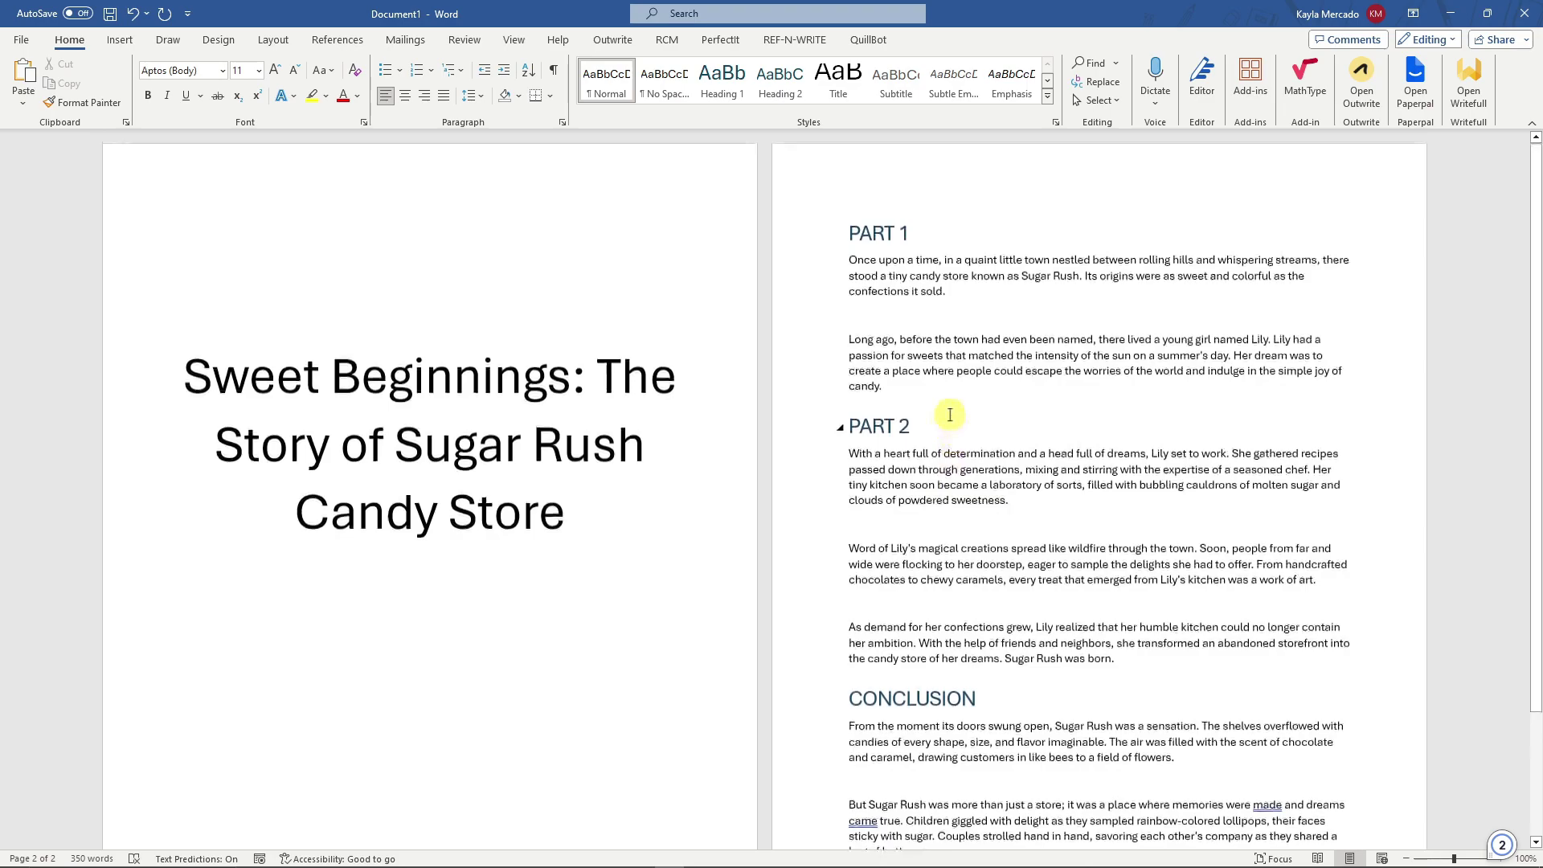
scroll(947, 404, down, 1)
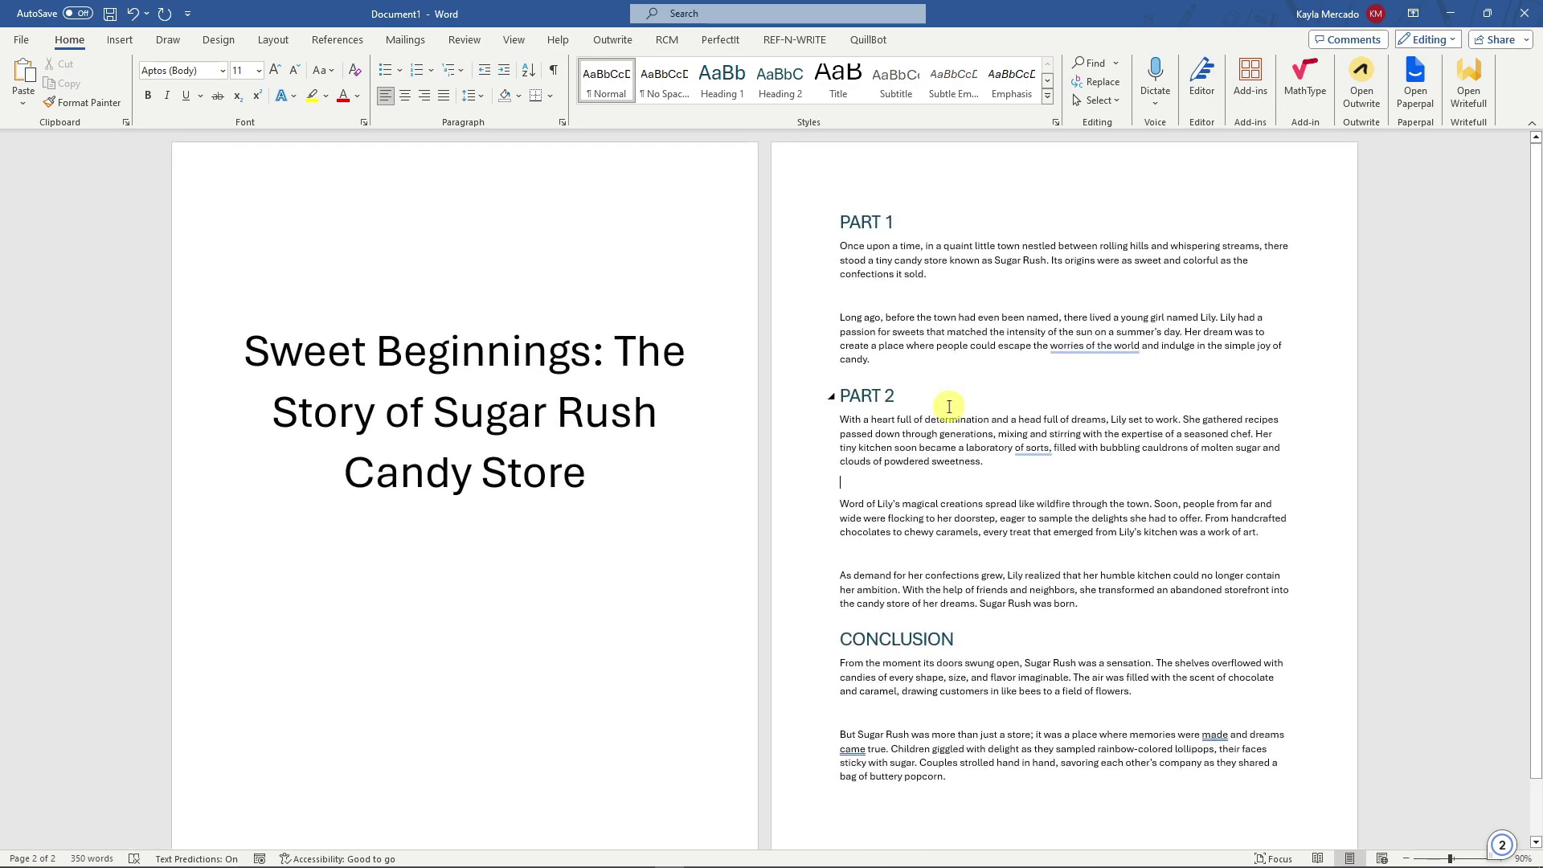
click(987, 371)
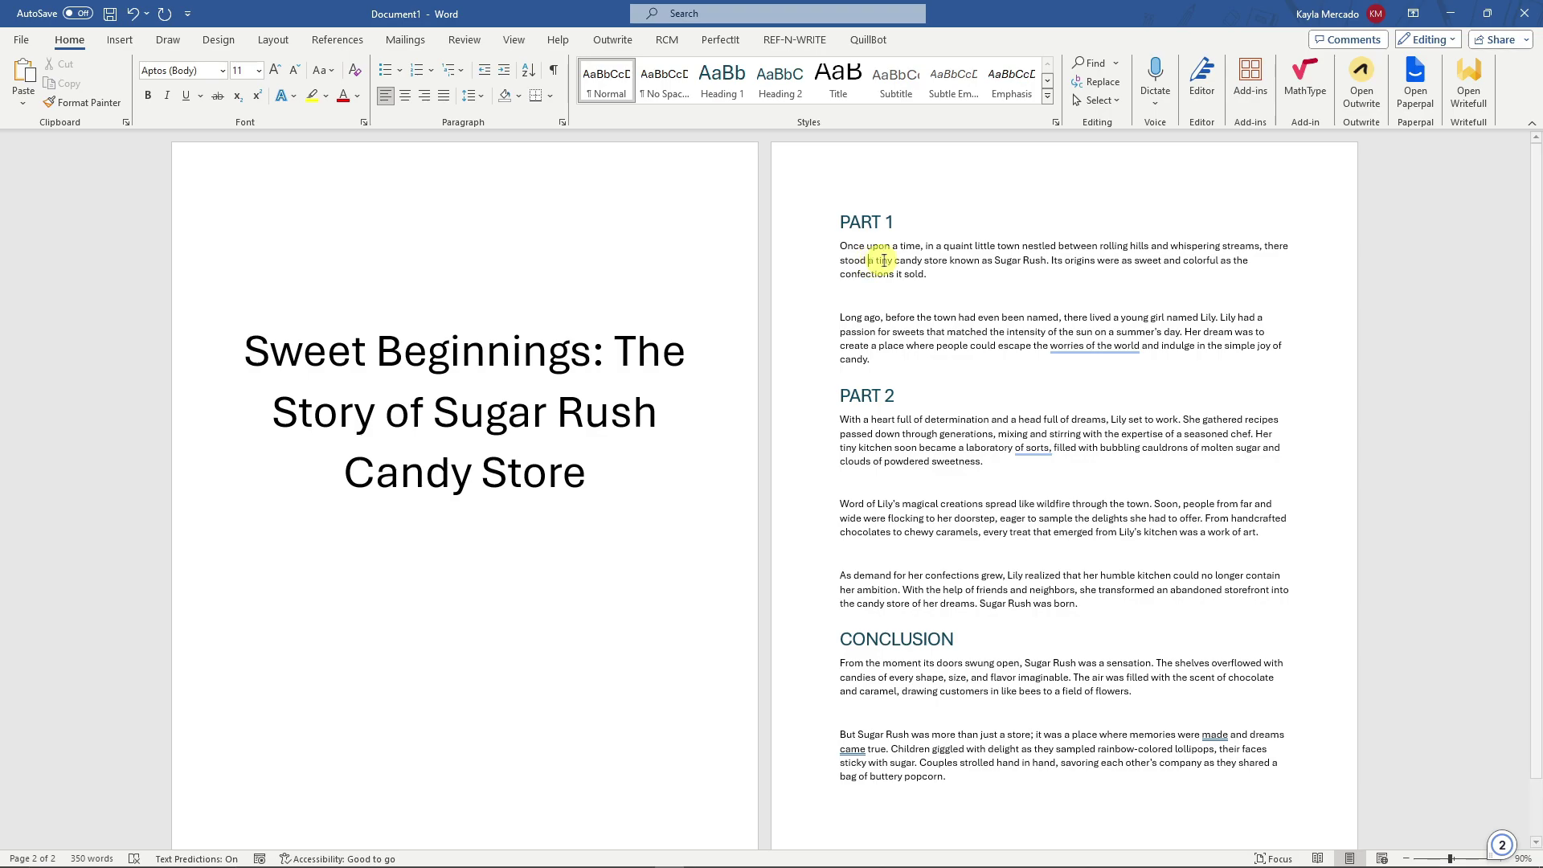
drag(840, 219, 1069, 764)
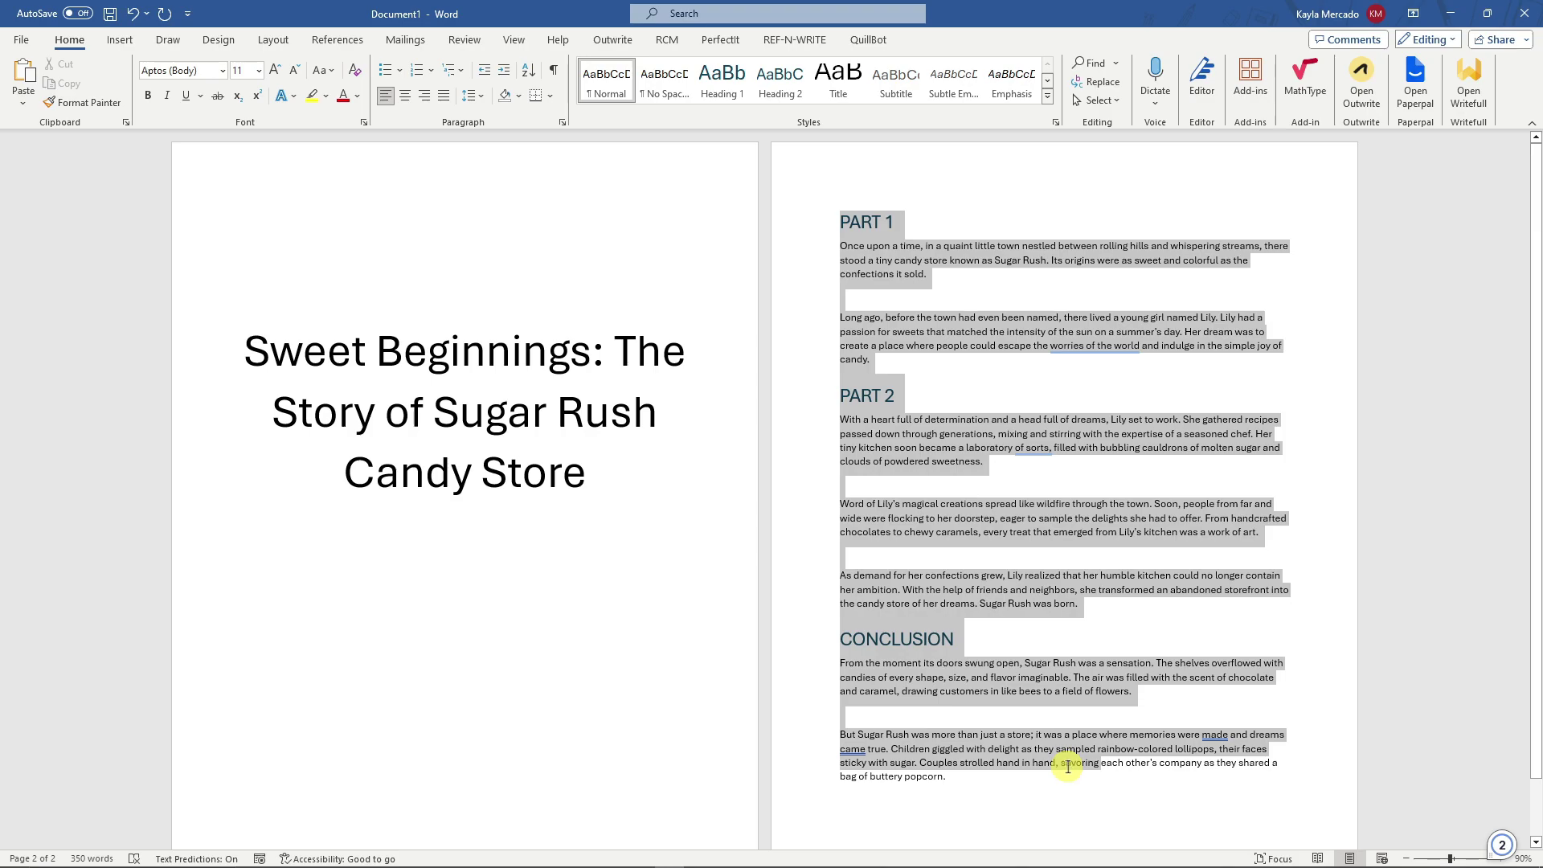
click(978, 517)
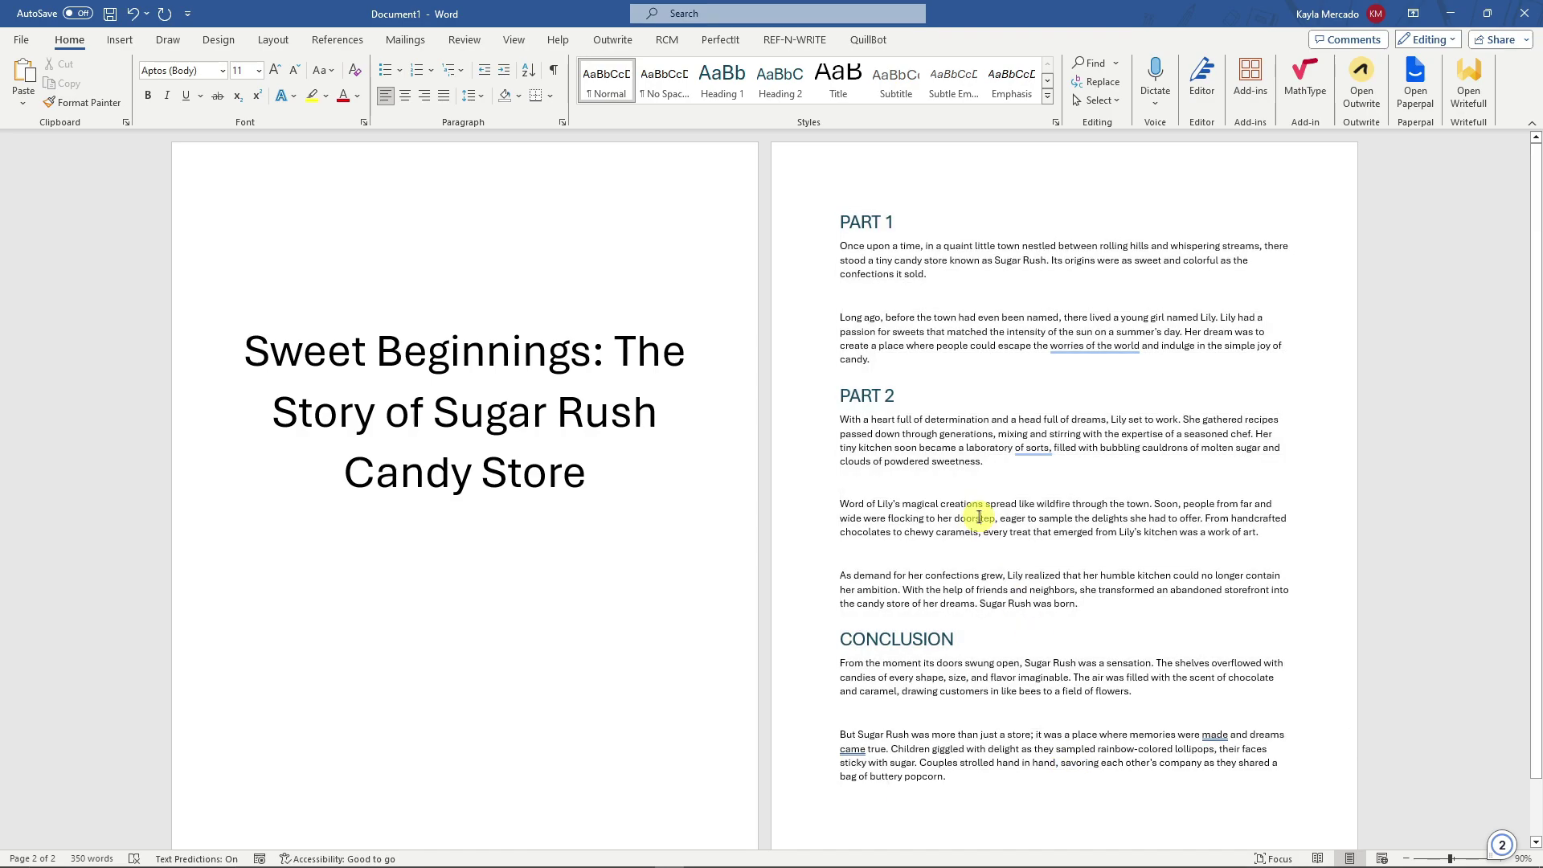
drag(840, 246, 878, 335)
click(889, 355)
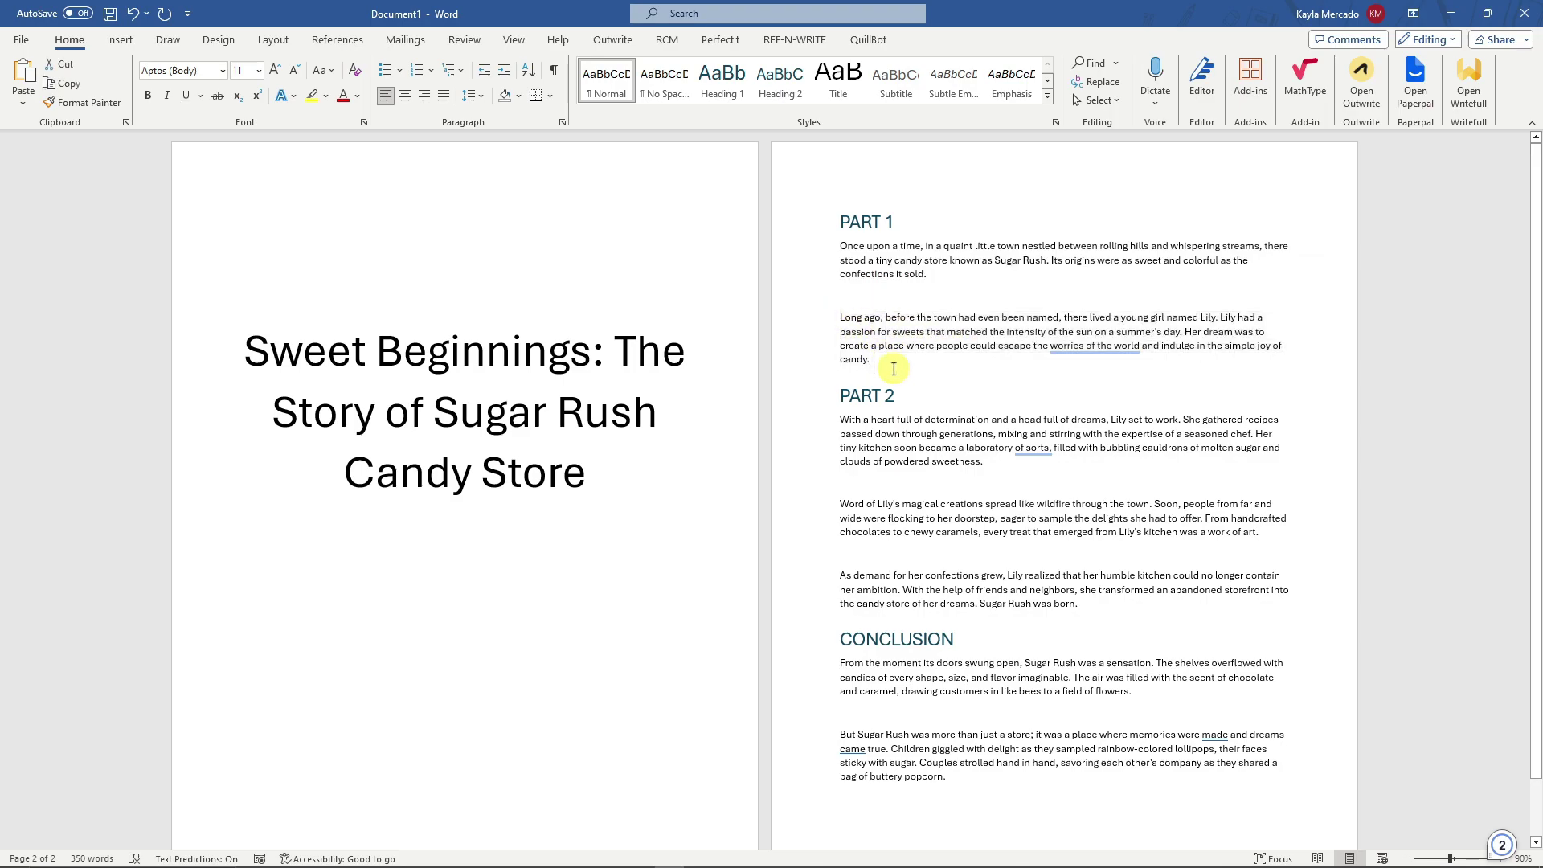
click(863, 251)
drag(847, 222, 948, 777)
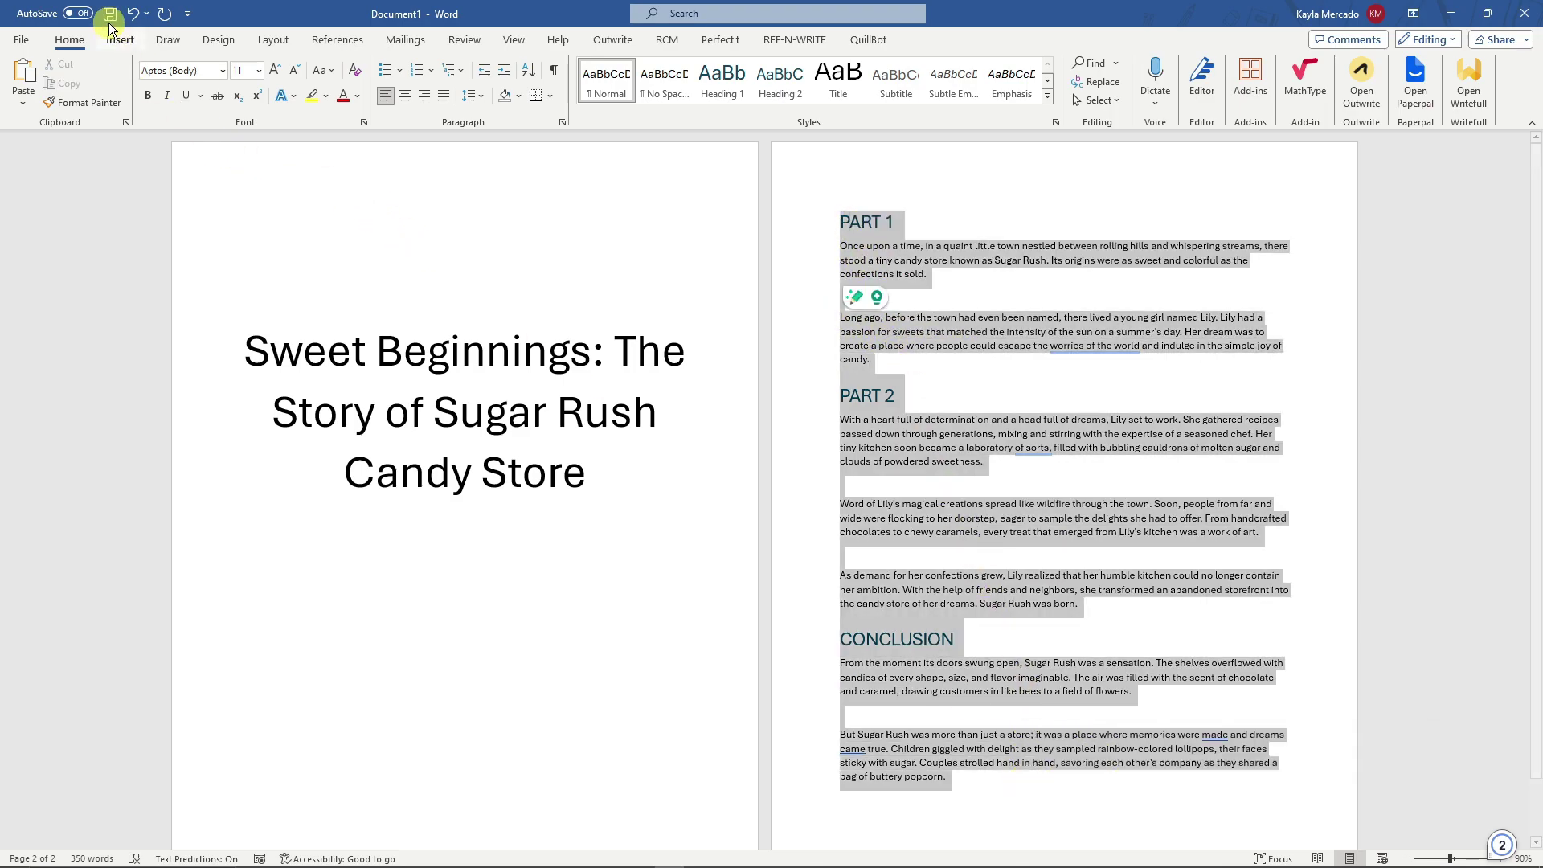
click(854, 257)
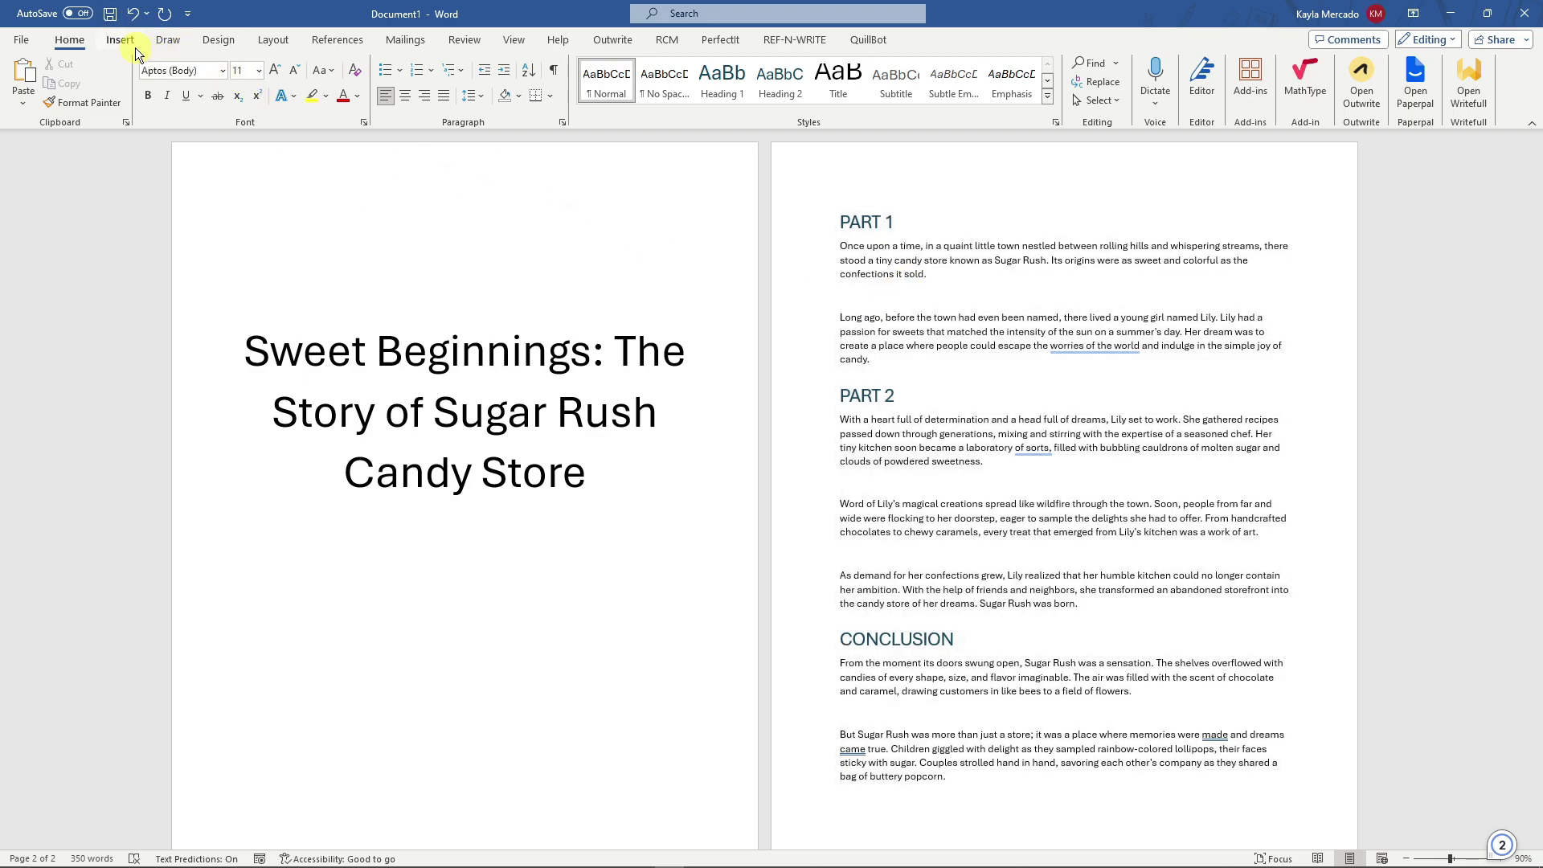
Apply the built-in Relaxed paragraph spacing to the whole document
click(220, 42)
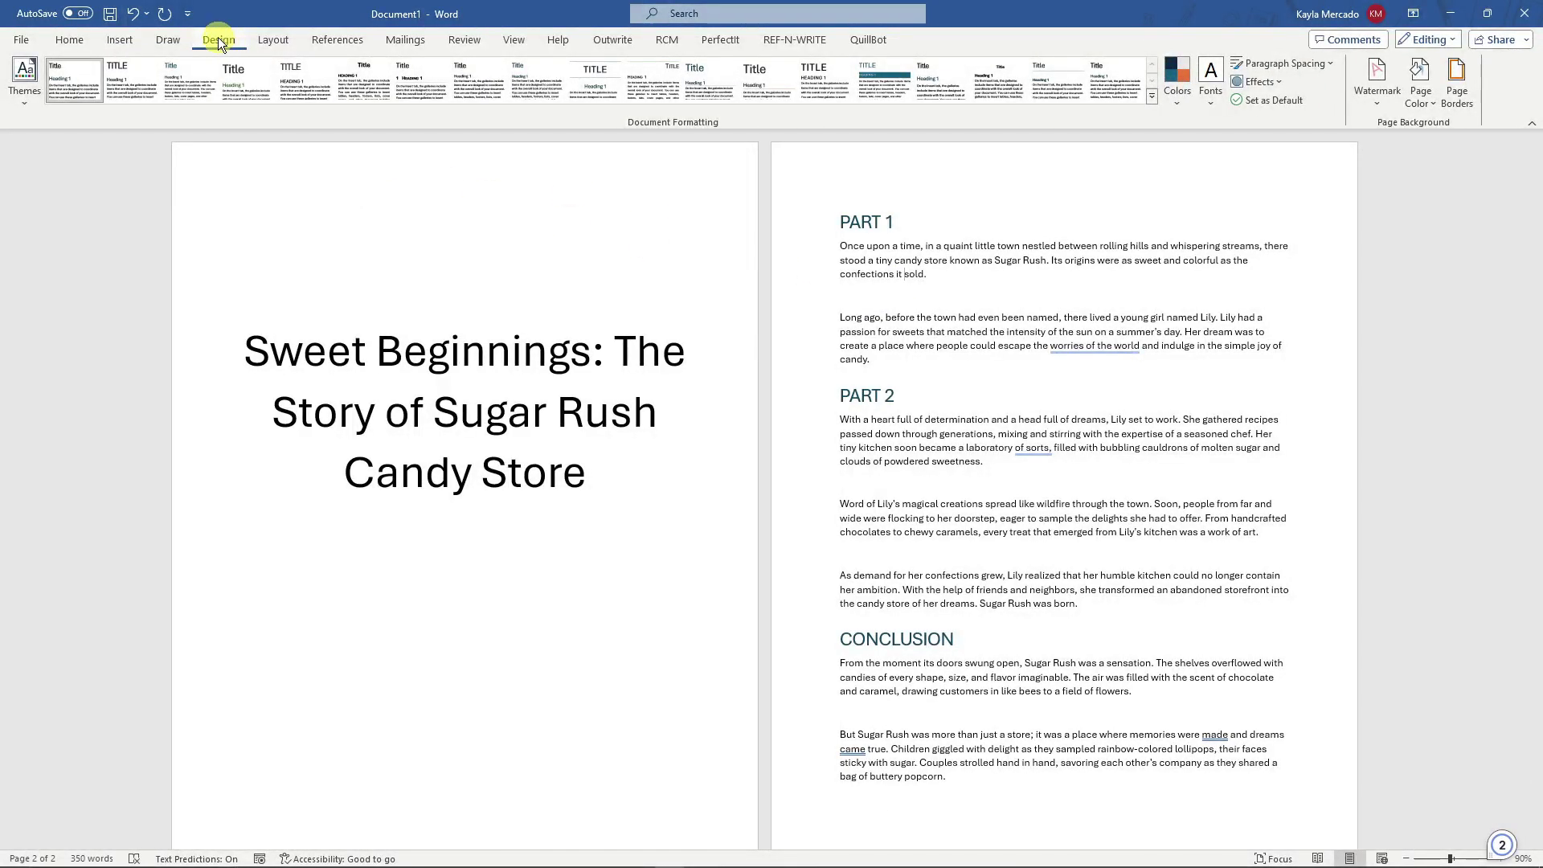
click(1324, 64)
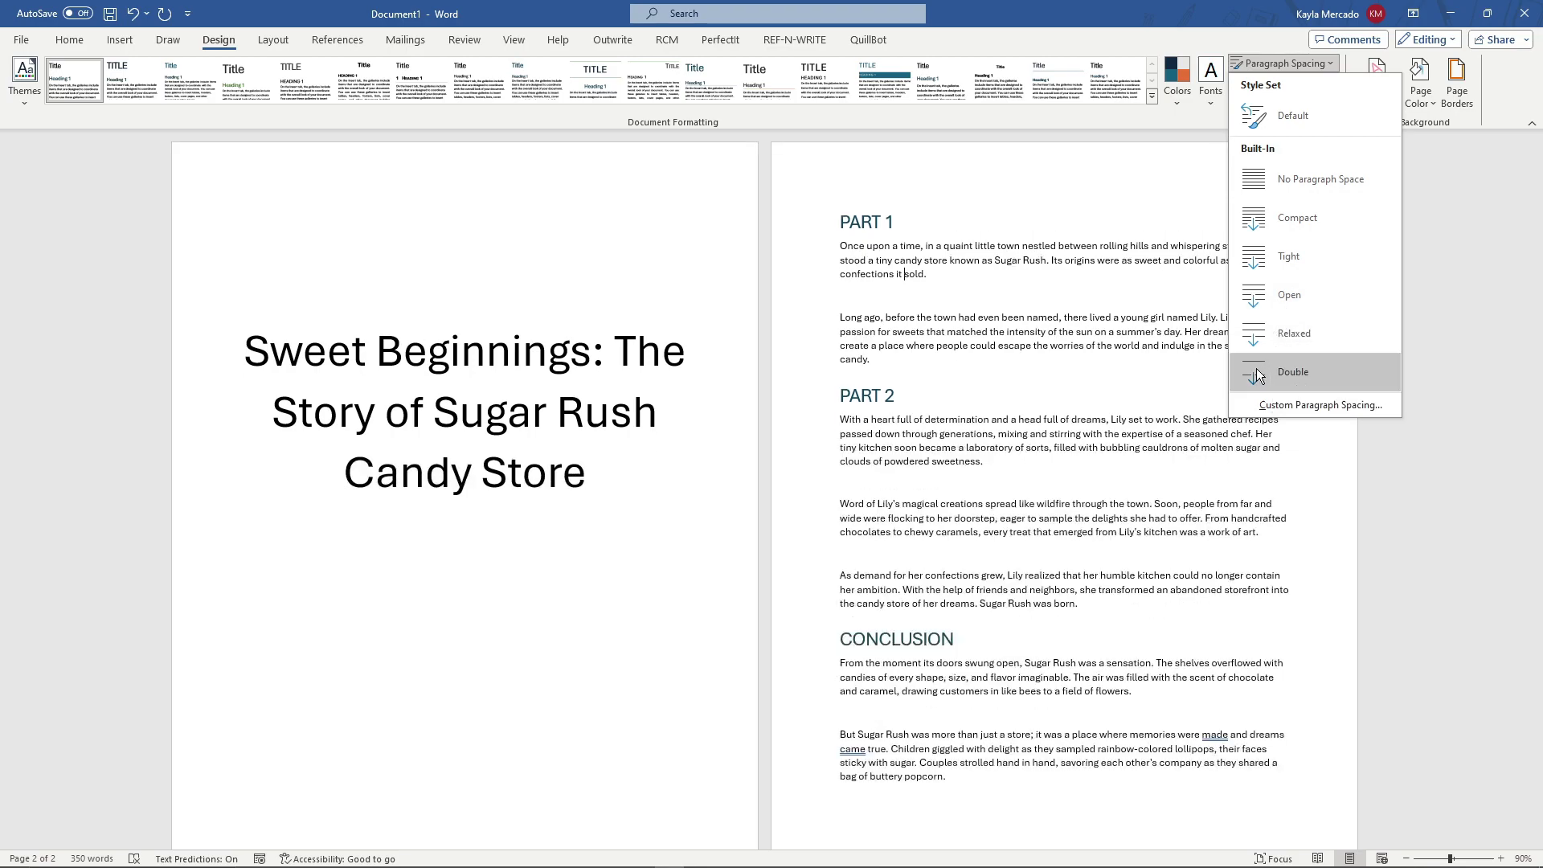
click(1304, 333)
click(1004, 297)
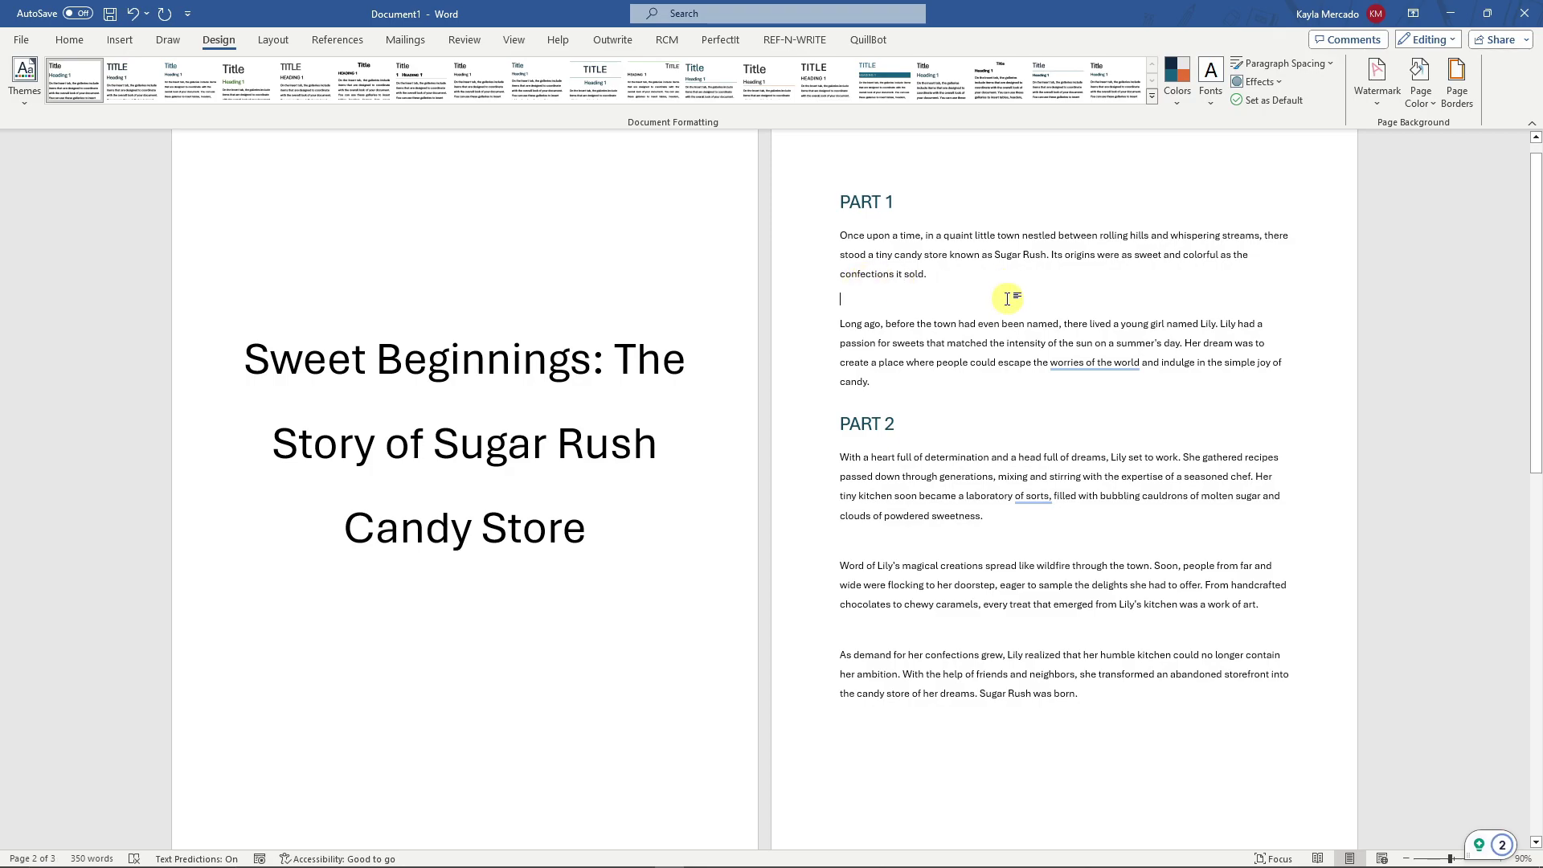
Look over all pages of the document to examine how the relaxed spacing affects the layout
scroll(1009, 293, down, 3)
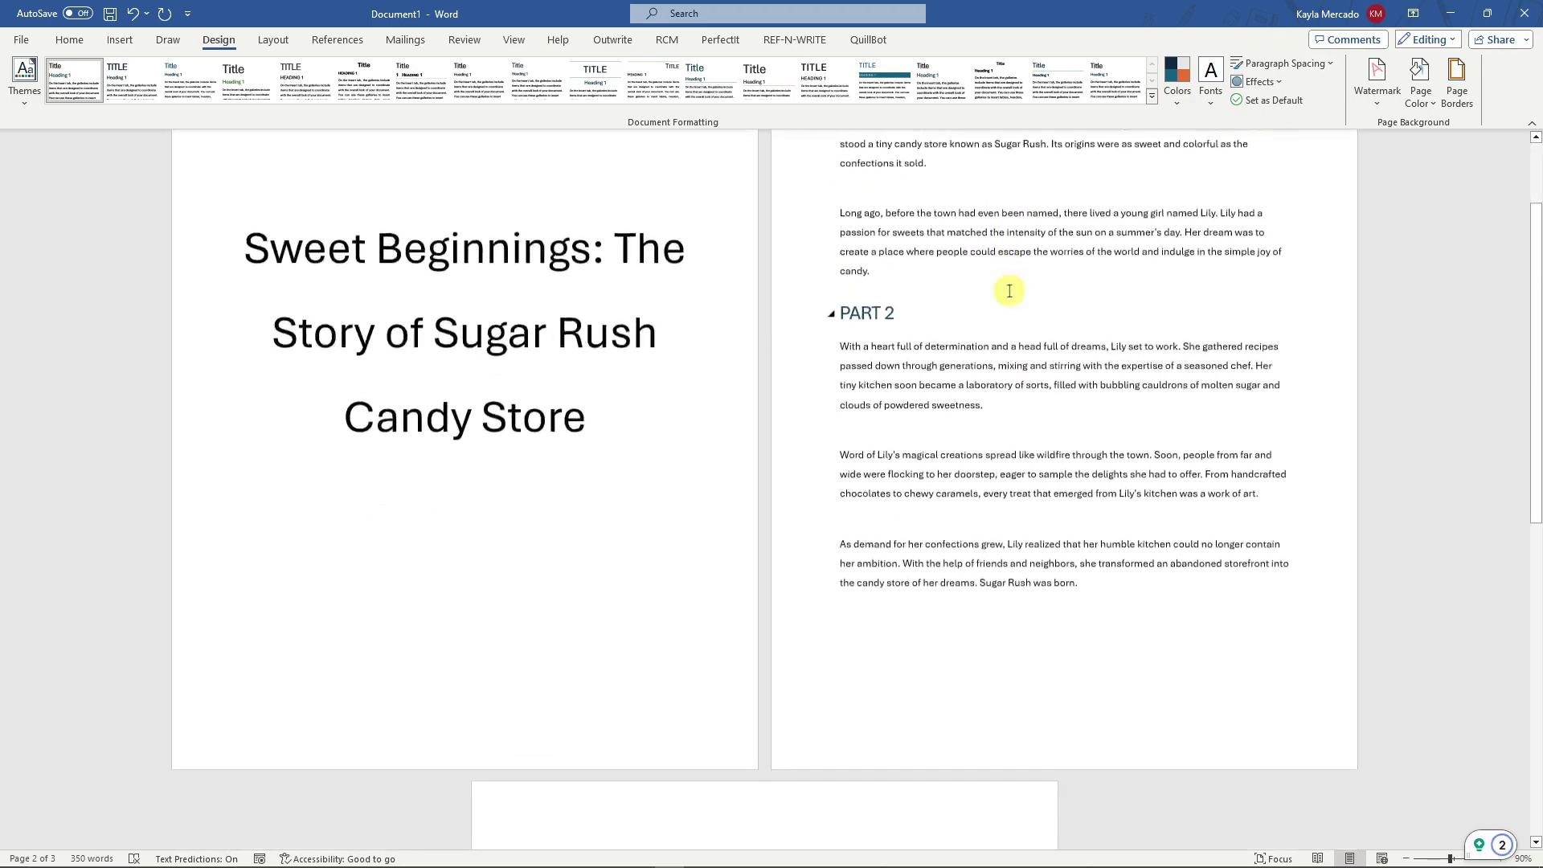
scroll(1009, 291, down, 12)
ctrl+scroll(883, 400, down, 2)
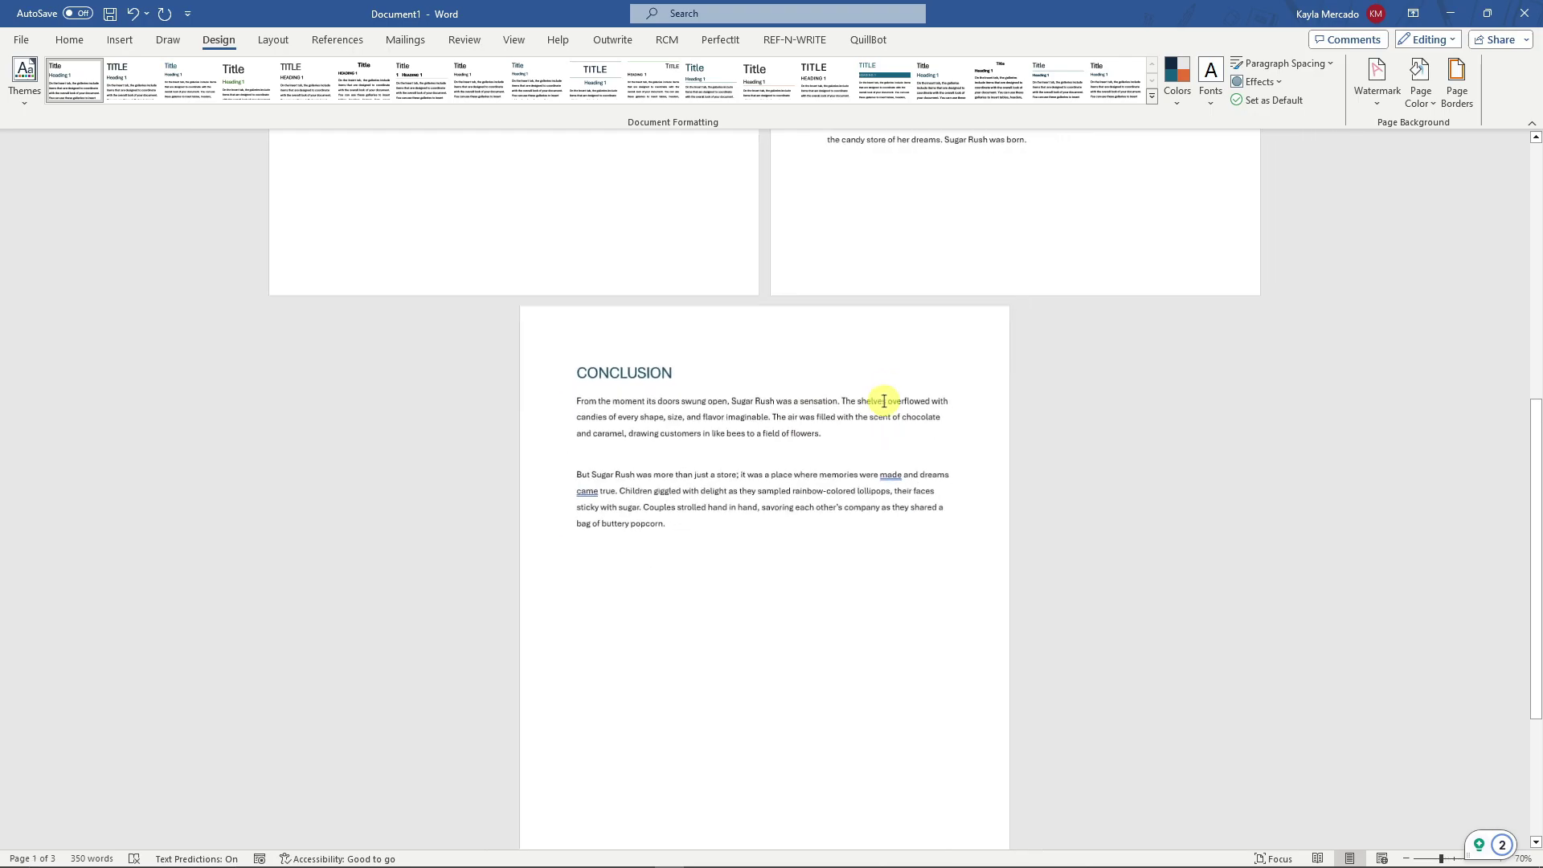
ctrl+scroll(883, 400, down, 2)
ctrl+scroll(882, 401, up, 2)
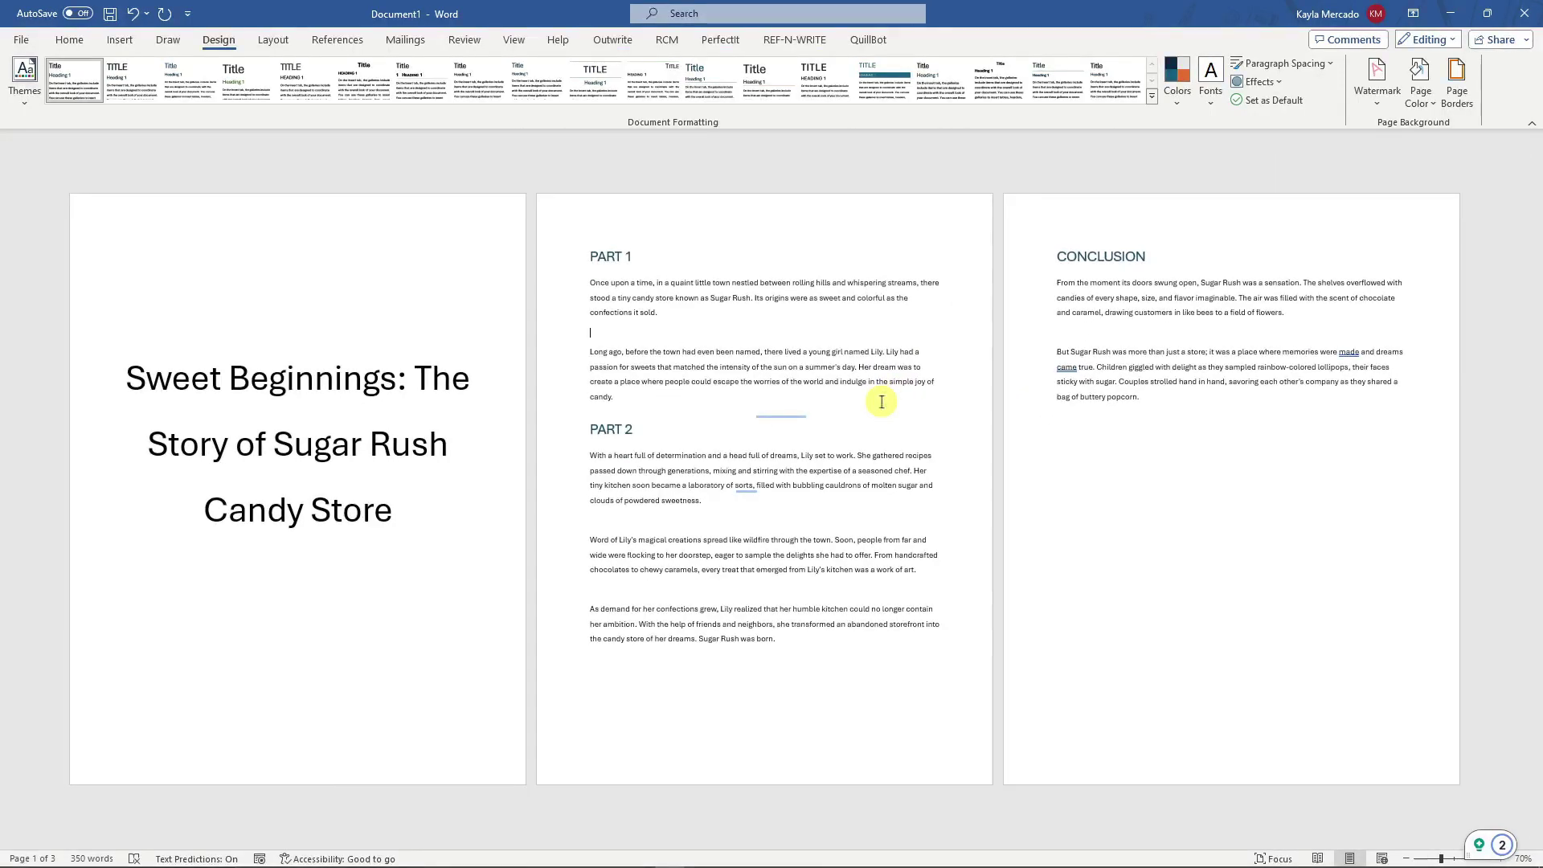
ctrl+scroll(881, 401, up, 3)
ctrl+scroll(884, 402, down, 3)
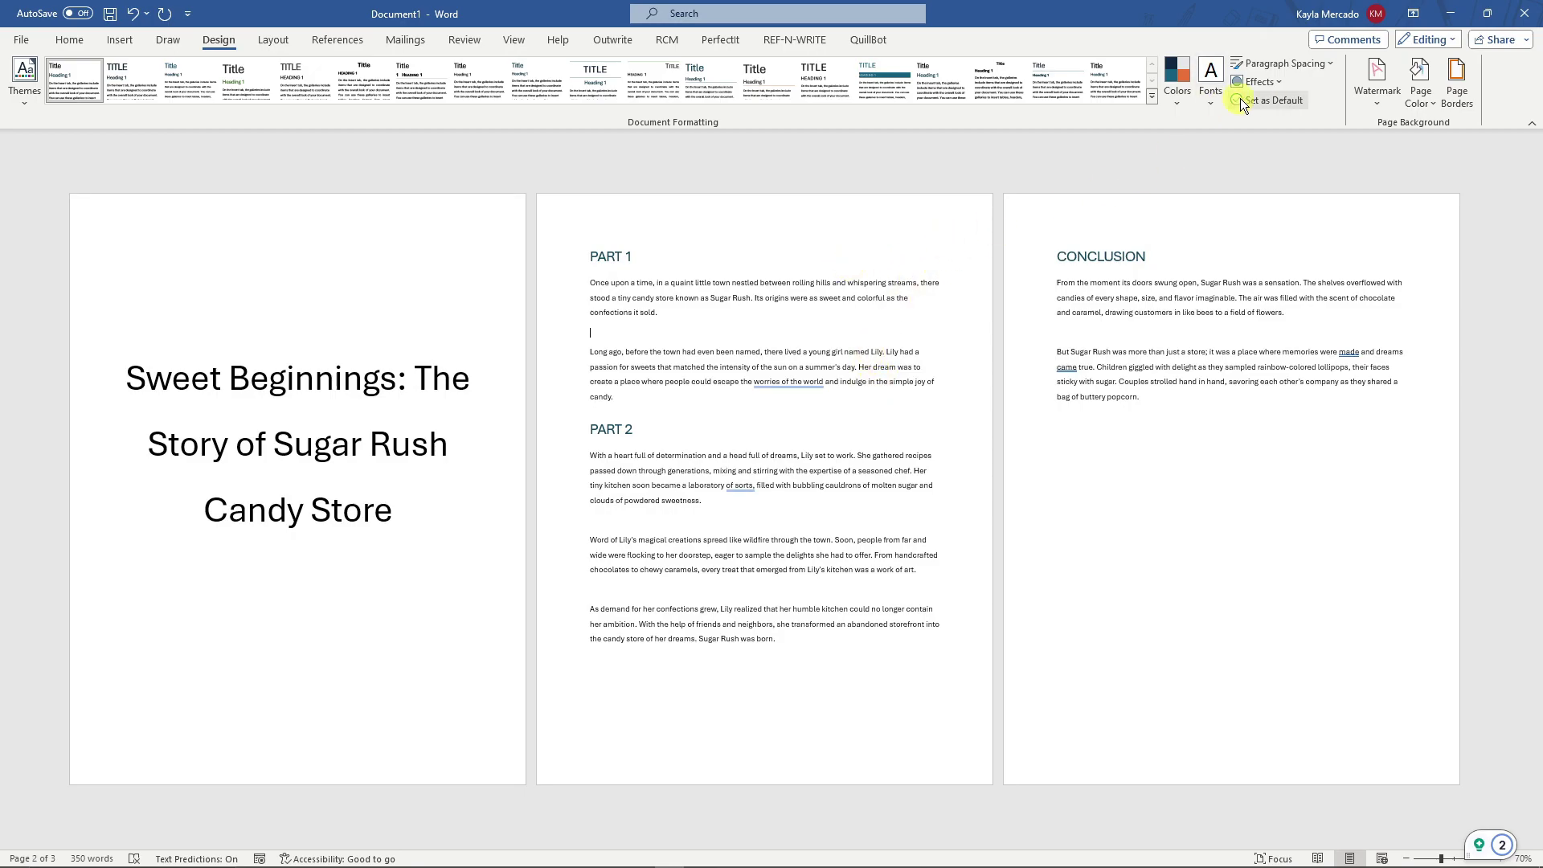
Reset the document's paragraph spacing to the style set's Default and remove the empty page at the end
click(1323, 66)
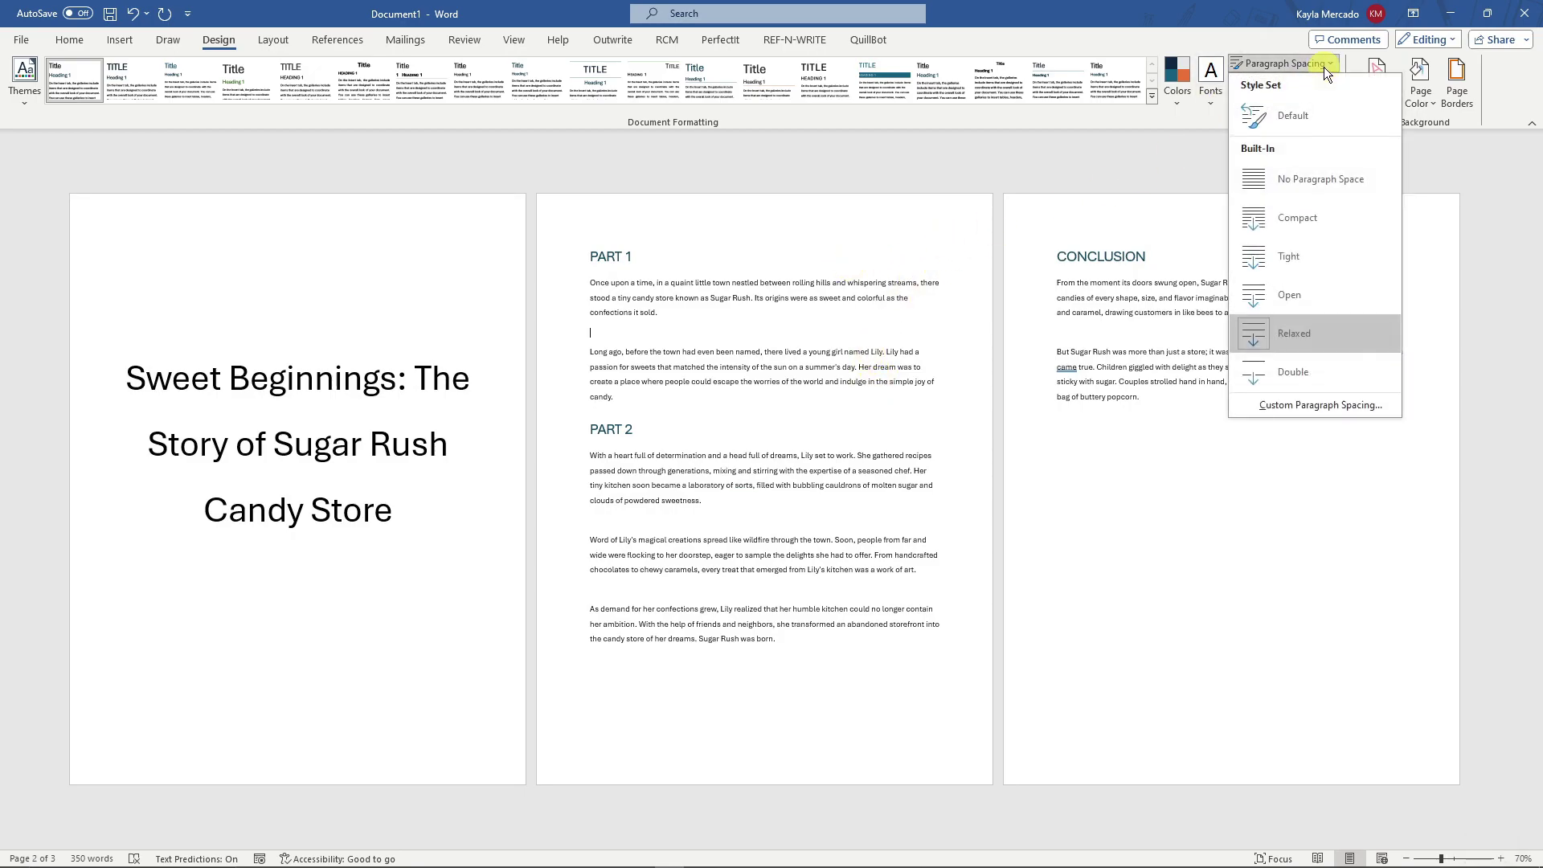
click(1321, 108)
click(1079, 411)
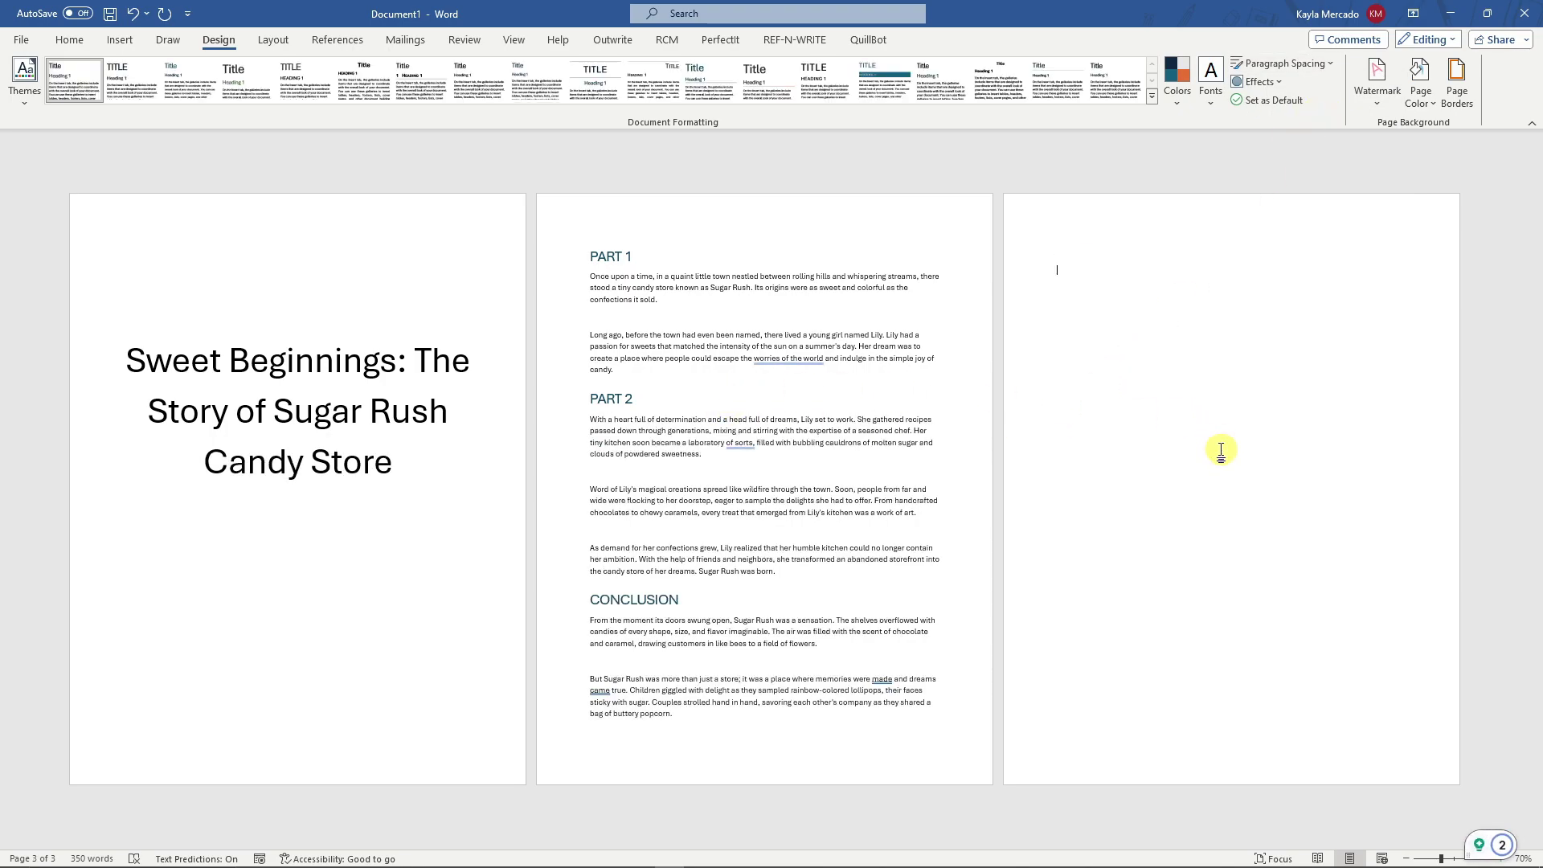
key(BackSpace)
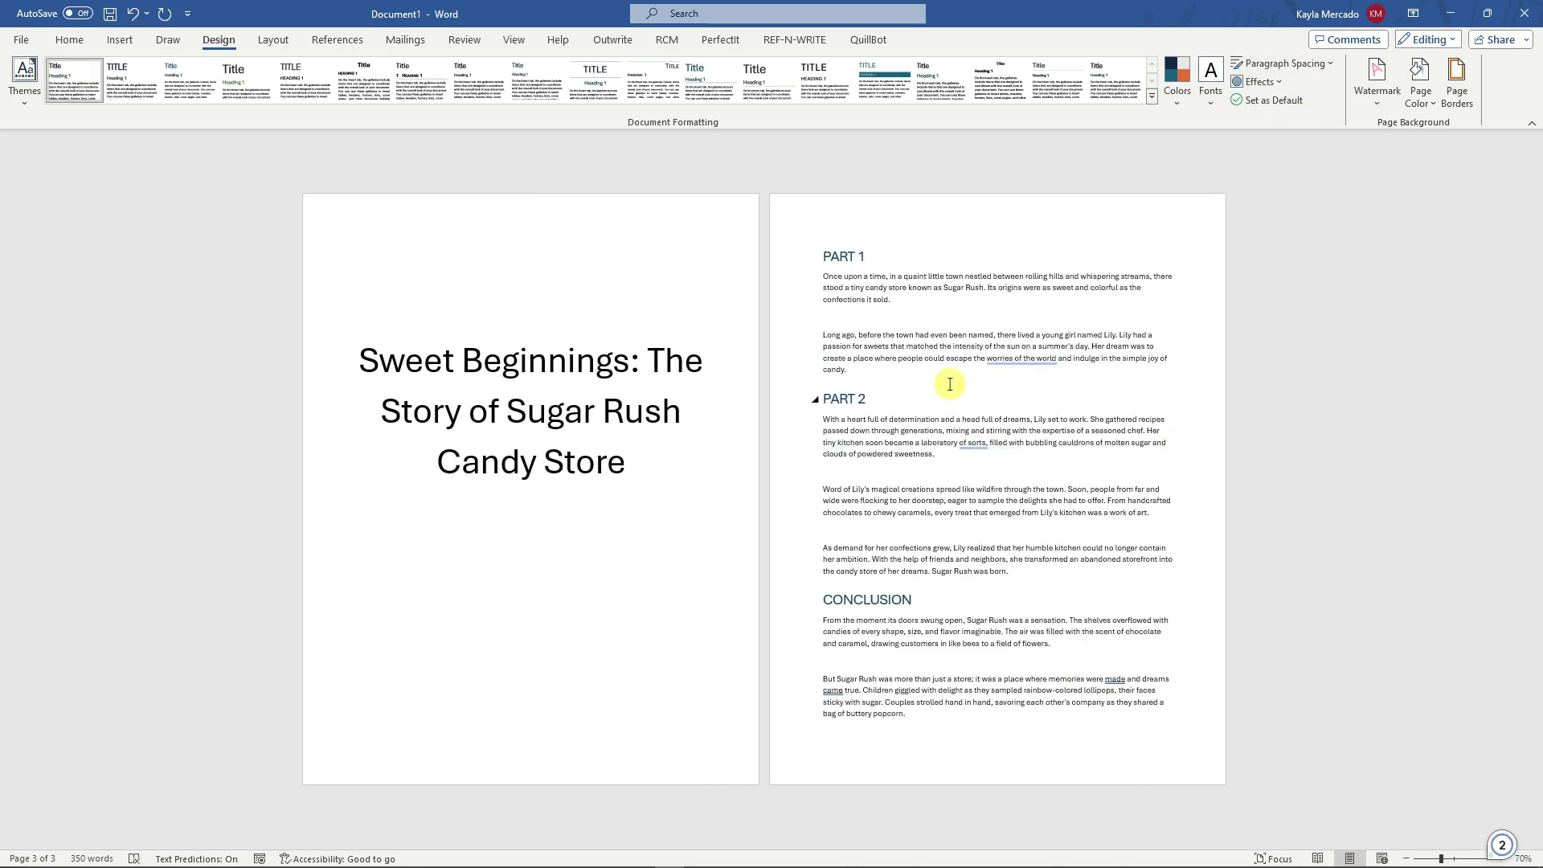
click(1013, 317)
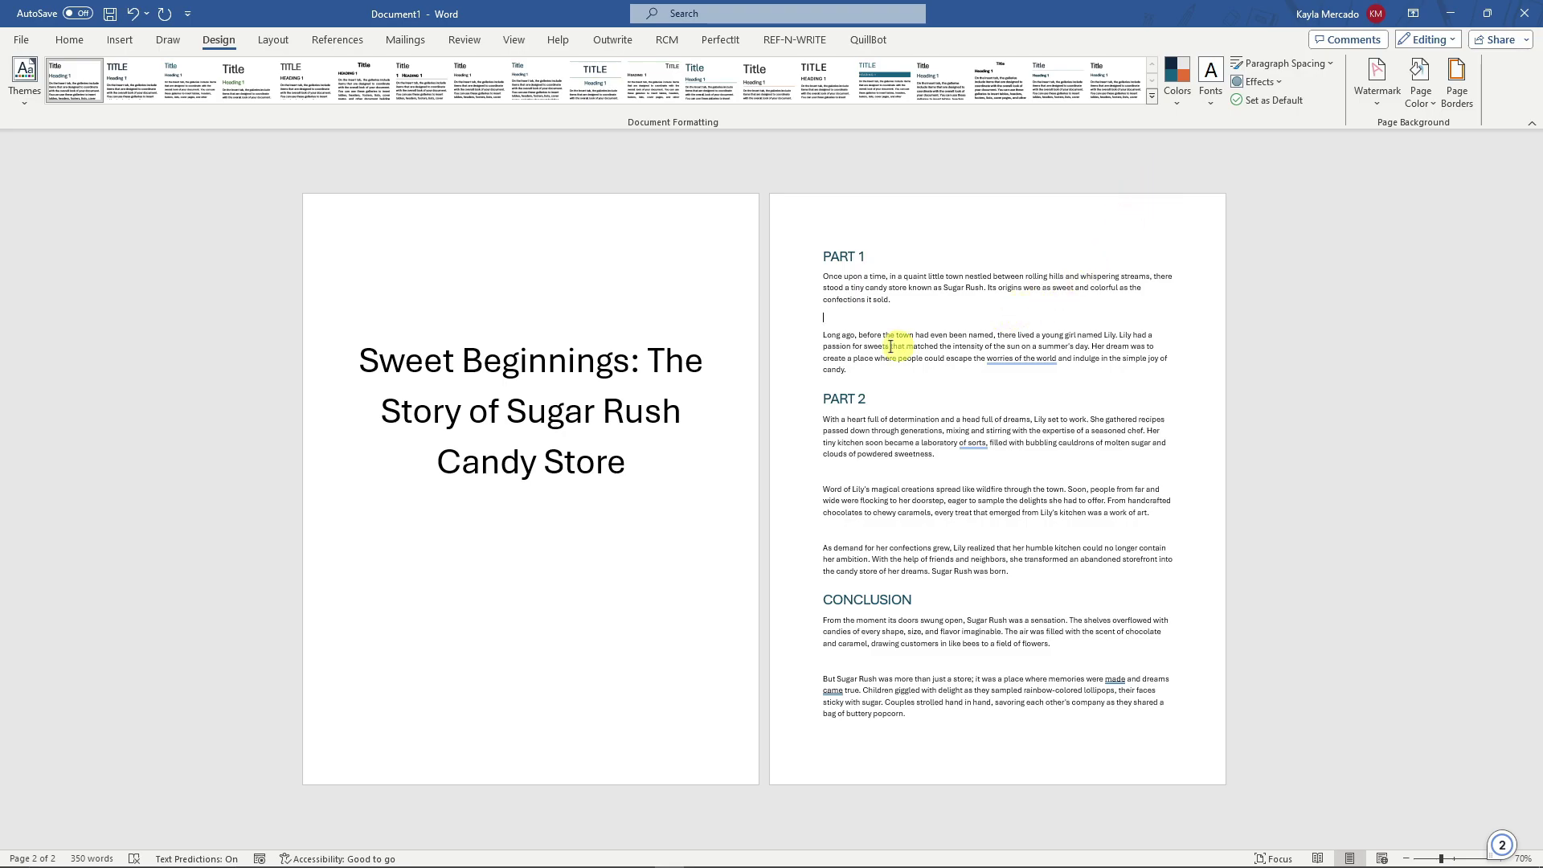
Open the custom paragraph spacing settings and review the Edit, Recommend, Restrict and Set Defaults options
click(1325, 64)
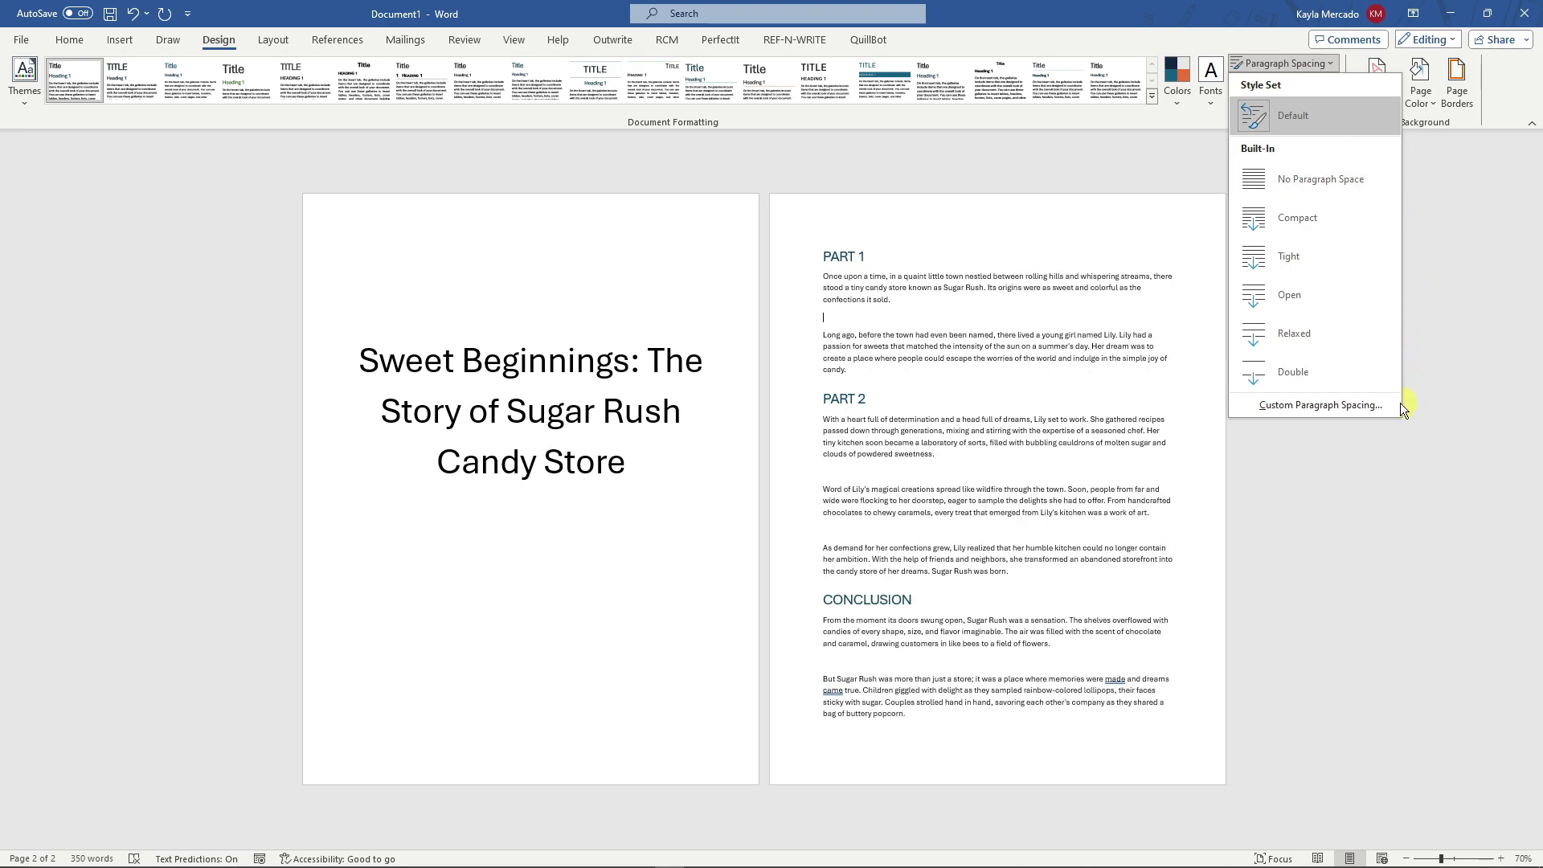
click(1289, 405)
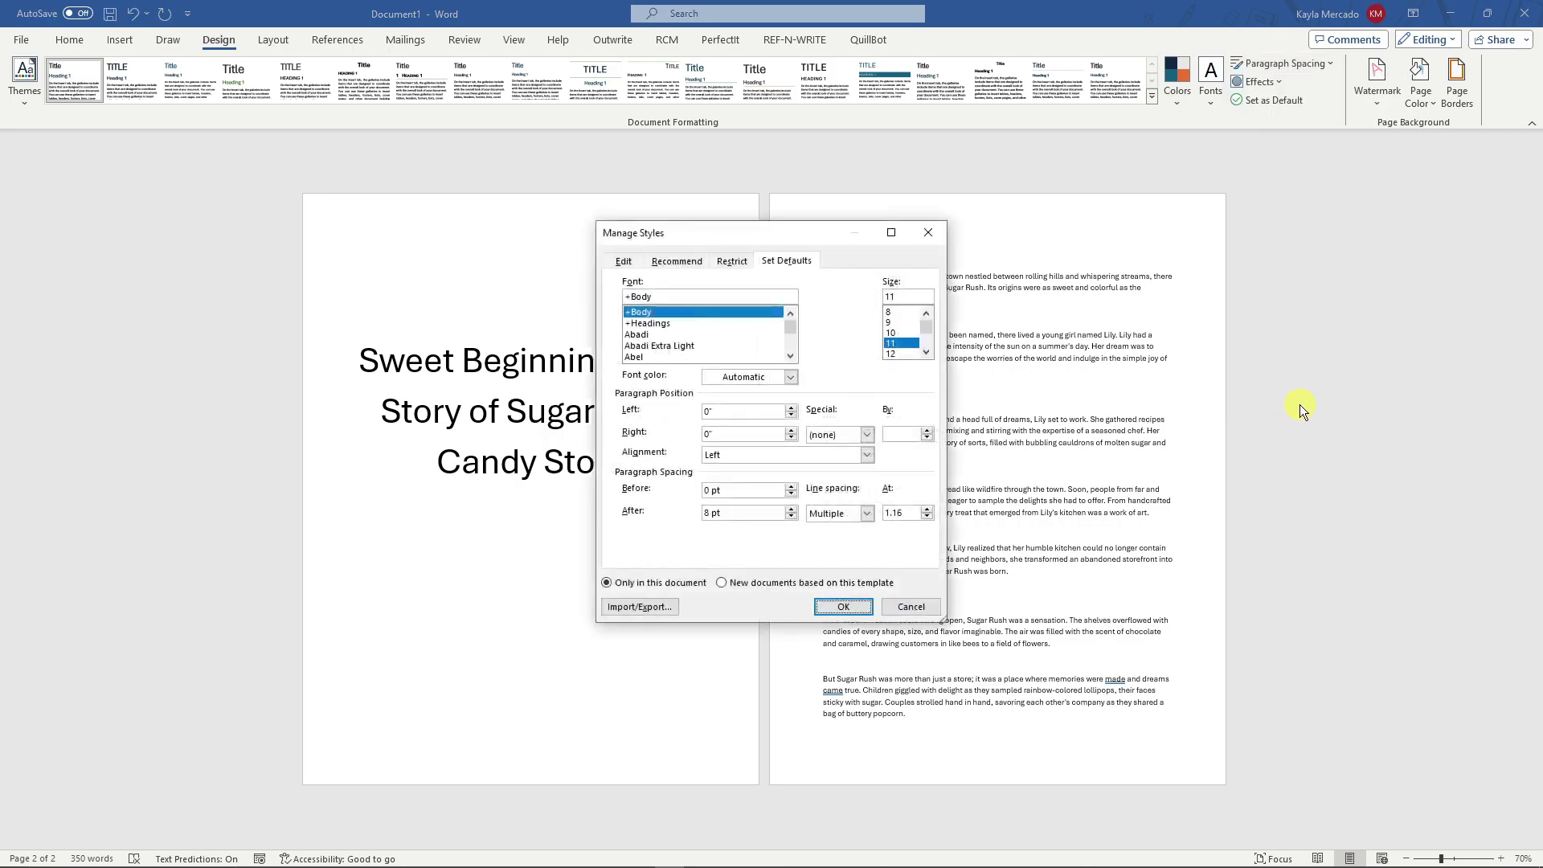
click(629, 258)
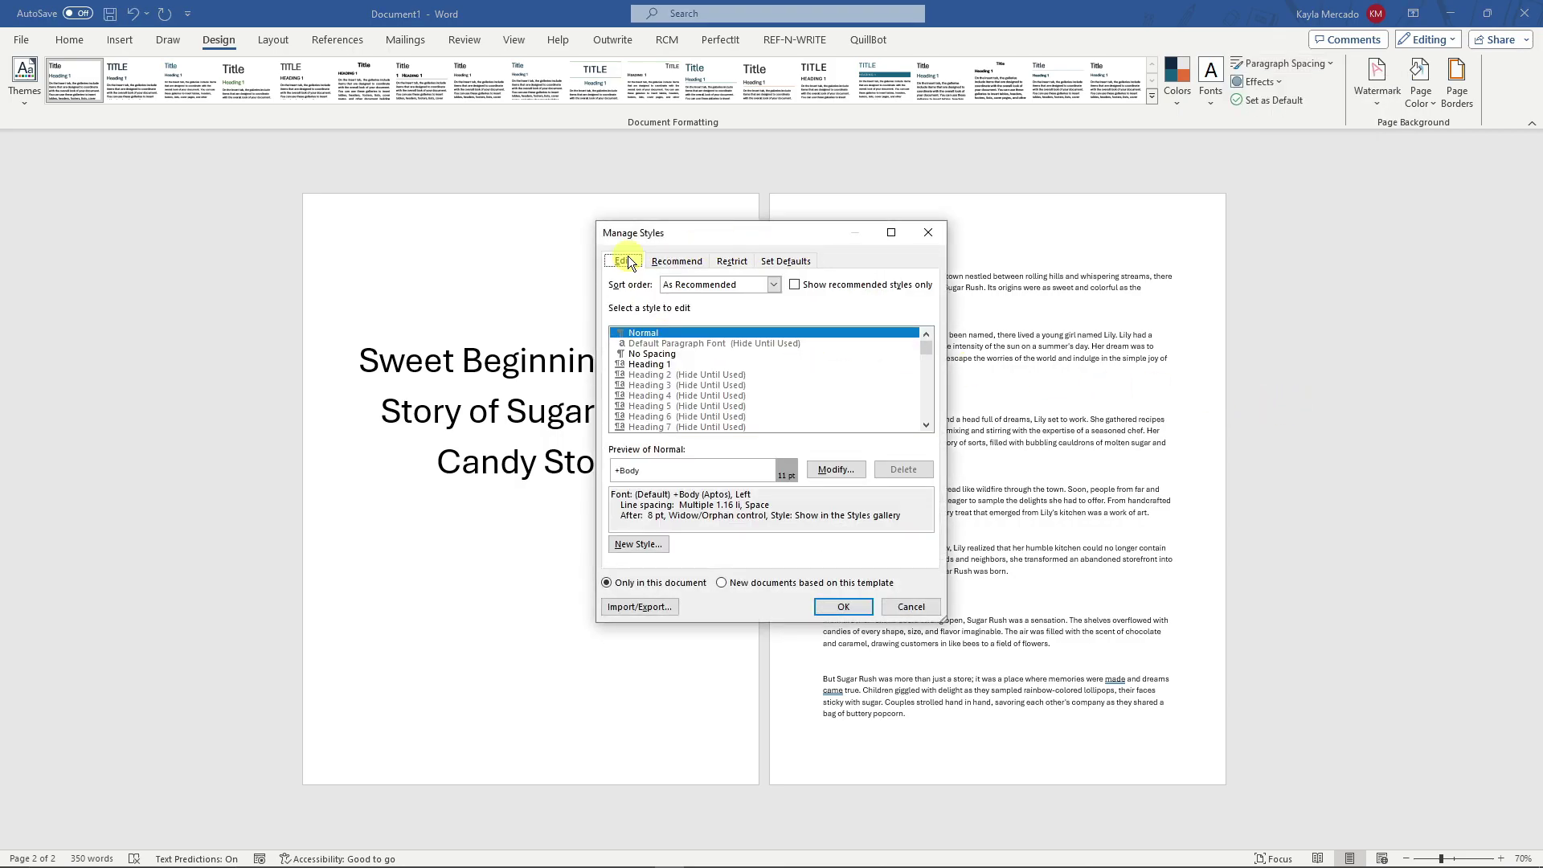
click(800, 261)
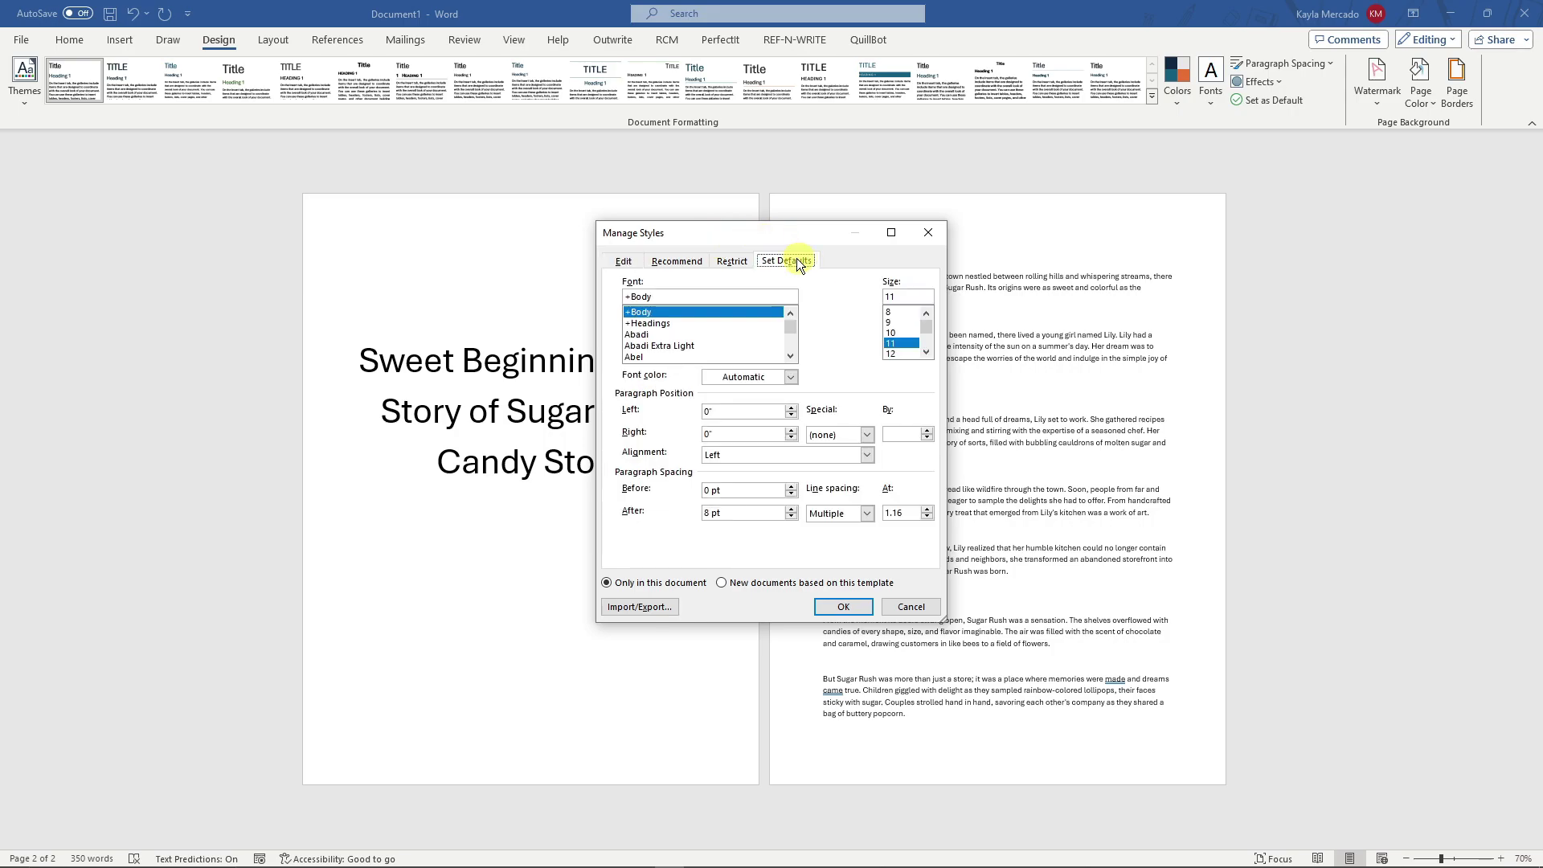
click(732, 262)
click(659, 259)
click(623, 261)
click(686, 262)
key(Right)
click(672, 260)
click(623, 261)
click(684, 261)
click(733, 262)
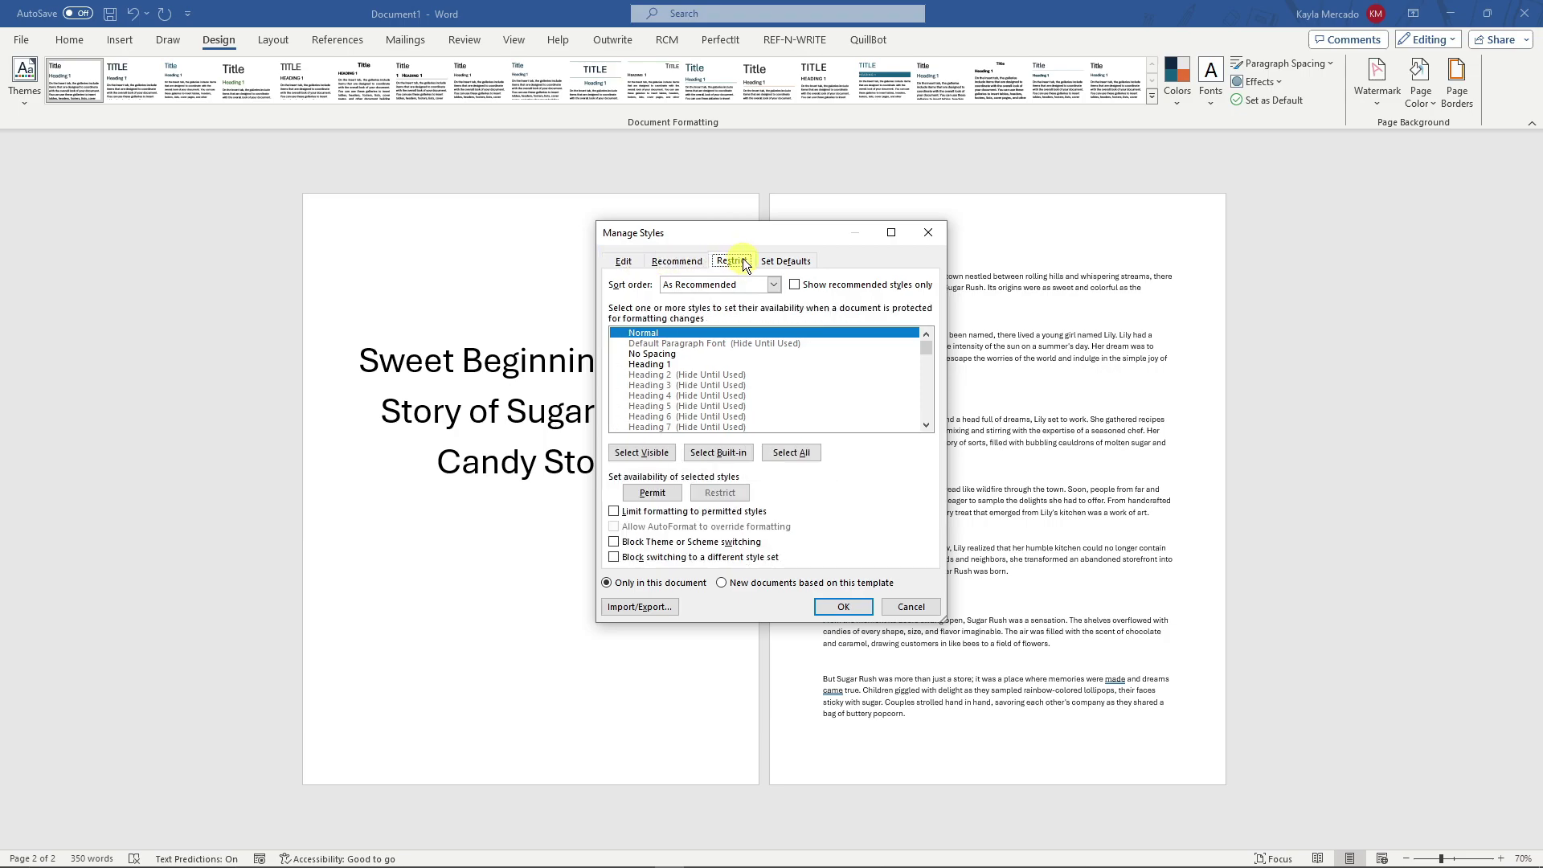
click(798, 260)
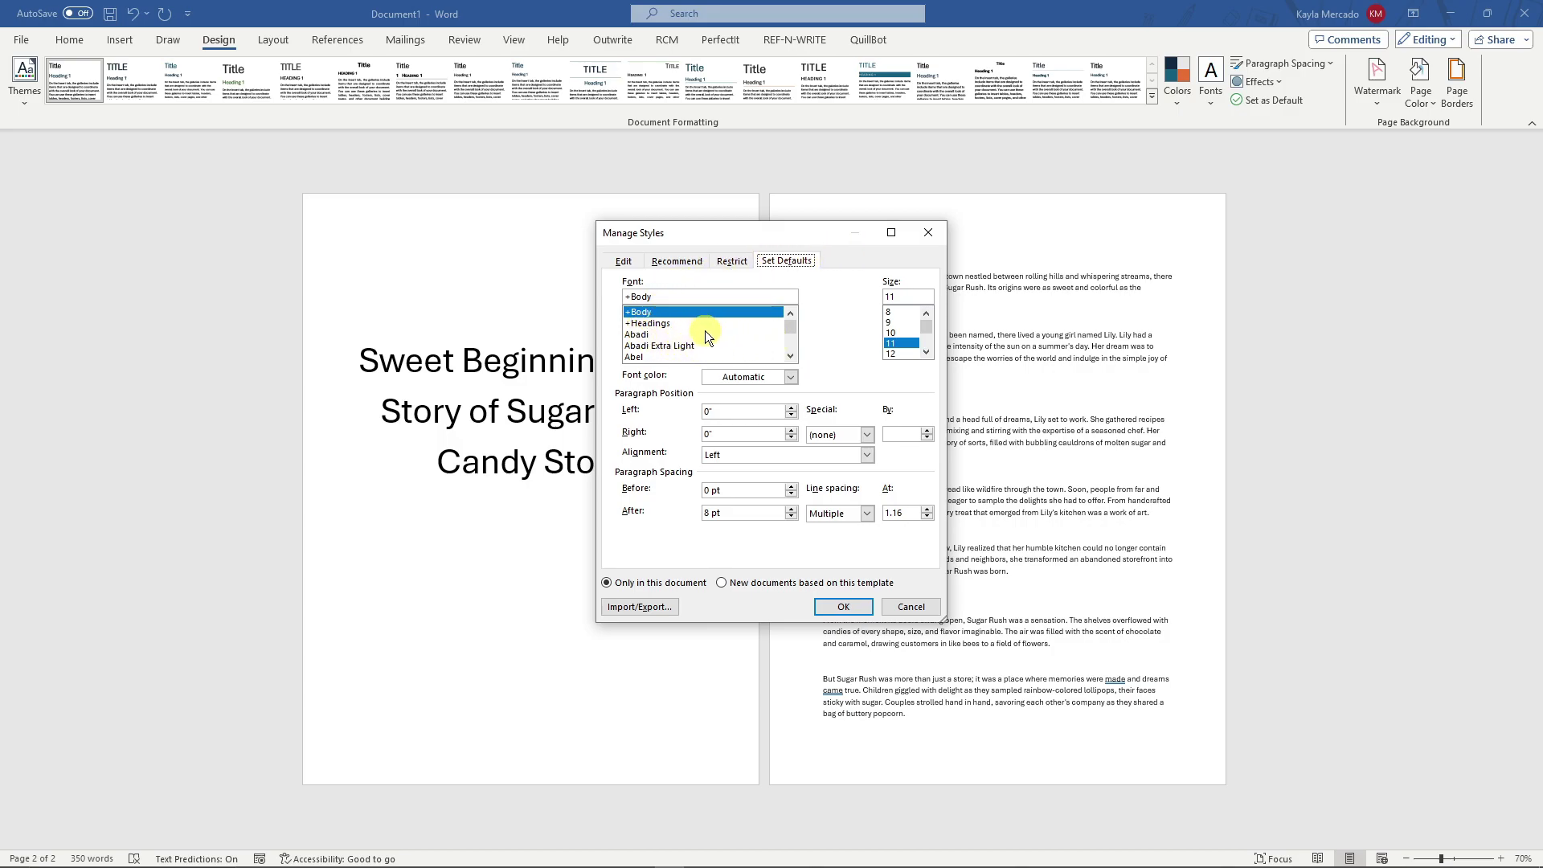
Examine the available font colors and special indentation options in the style defaults without changing them
click(791, 377)
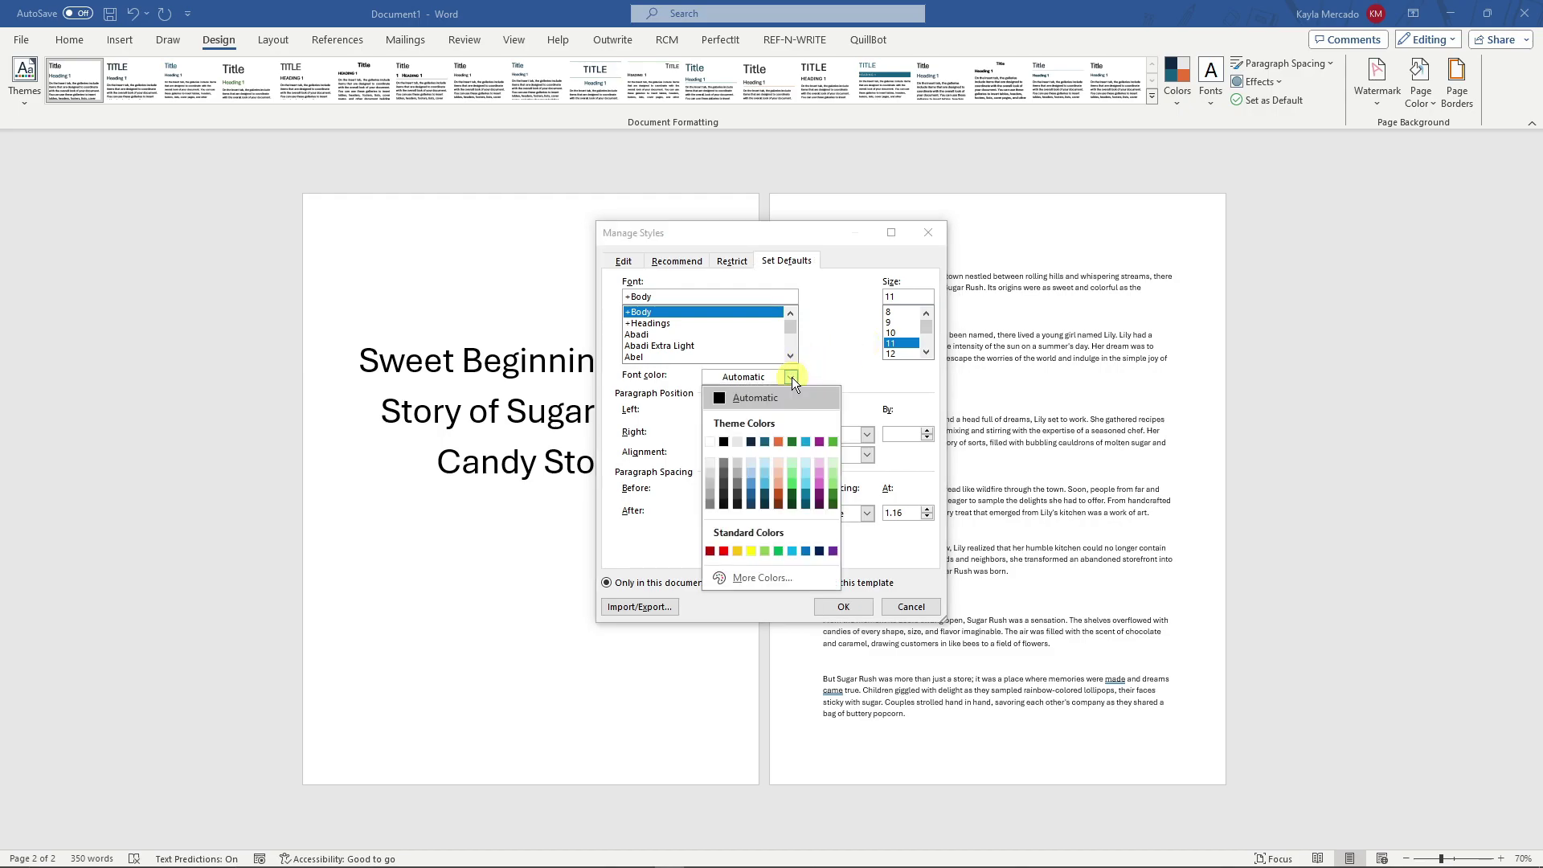
click(831, 360)
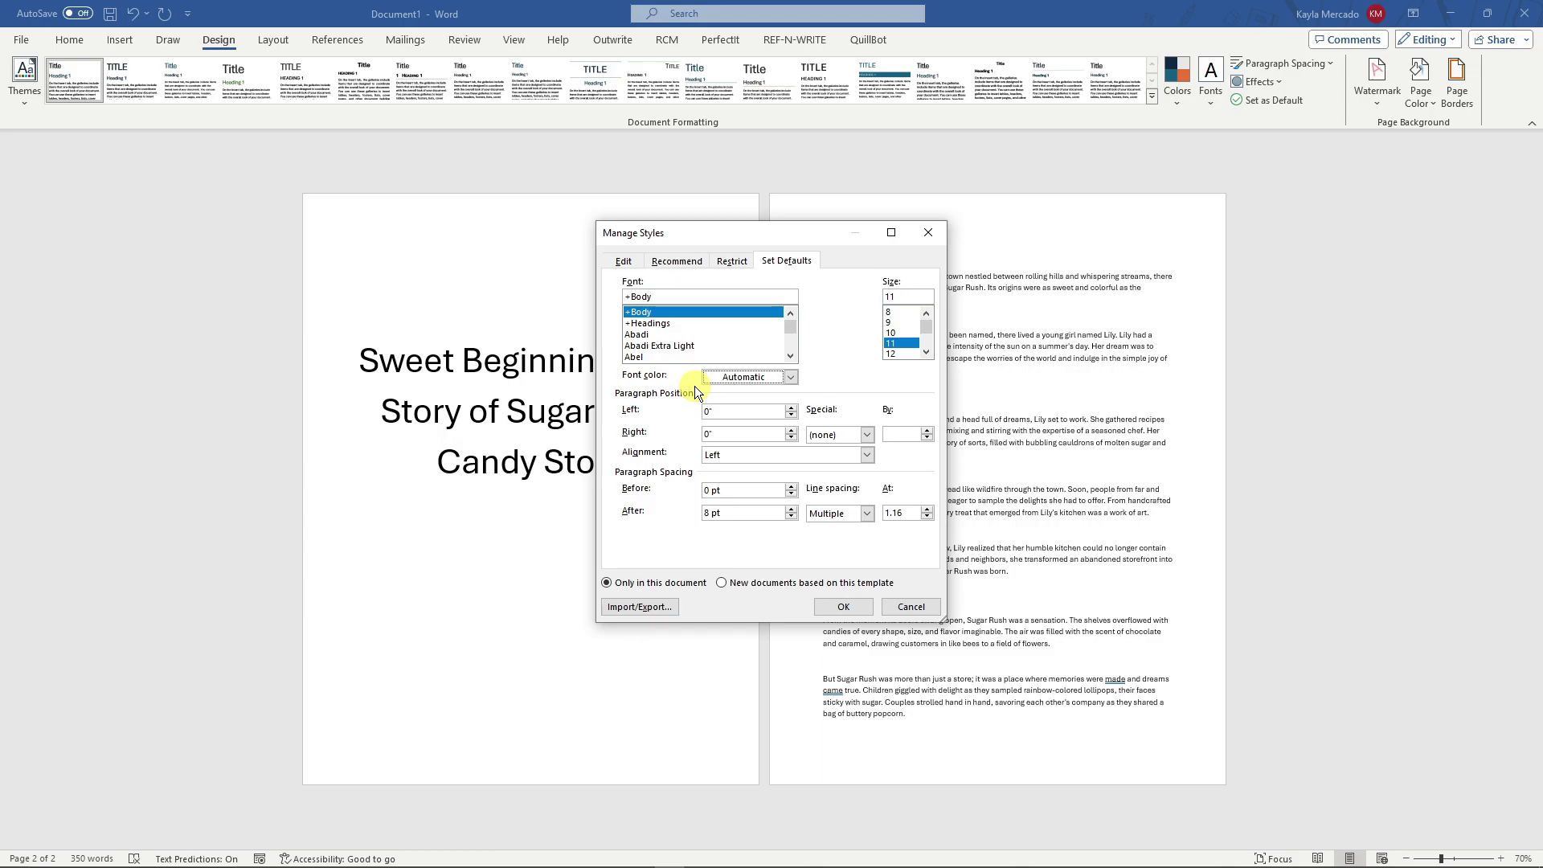
click(786, 378)
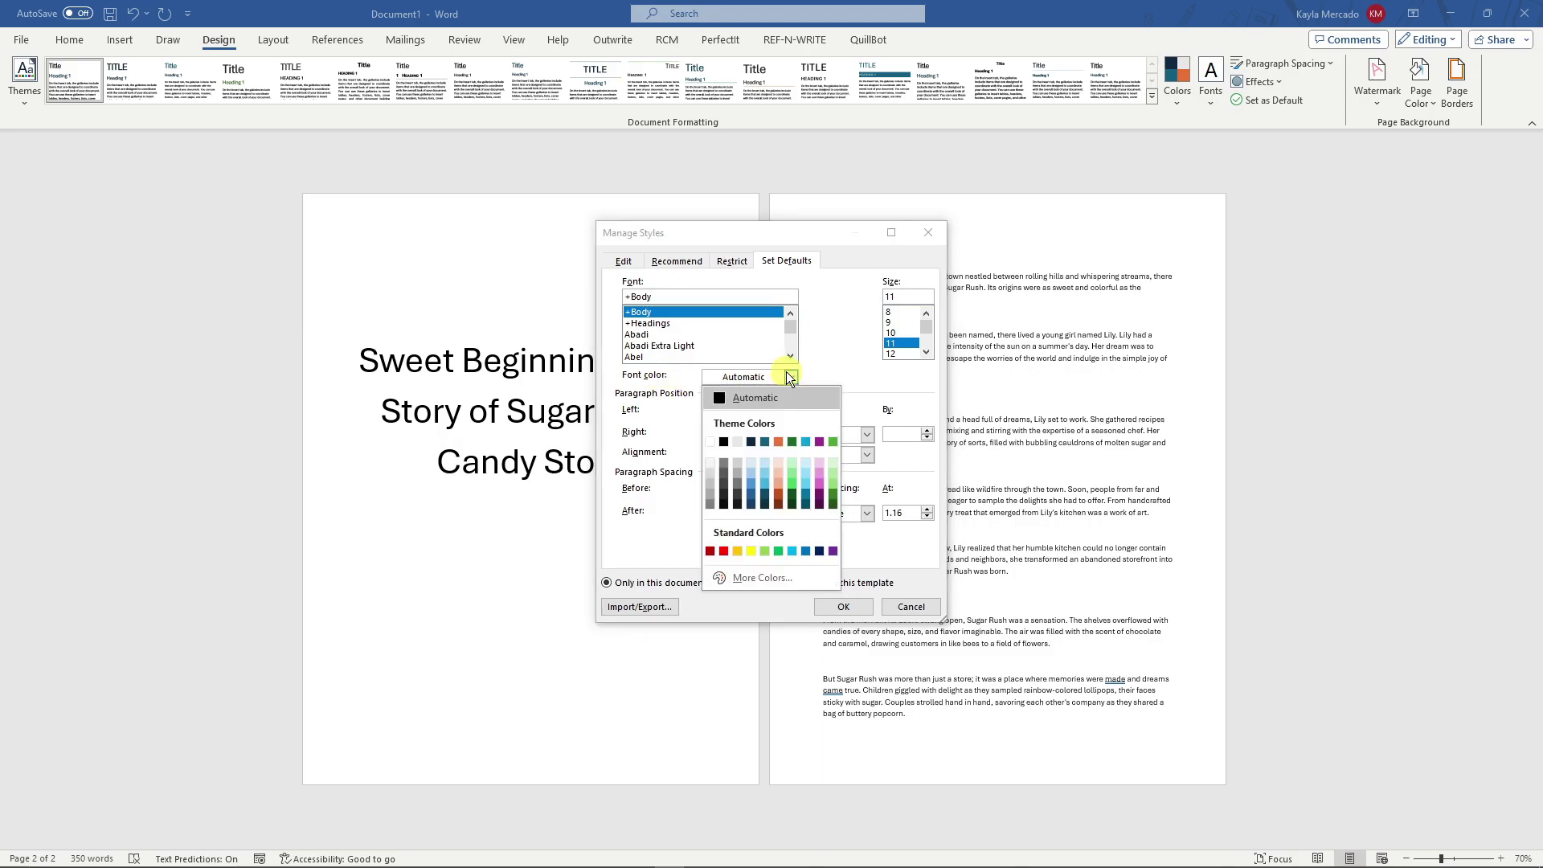
click(842, 359)
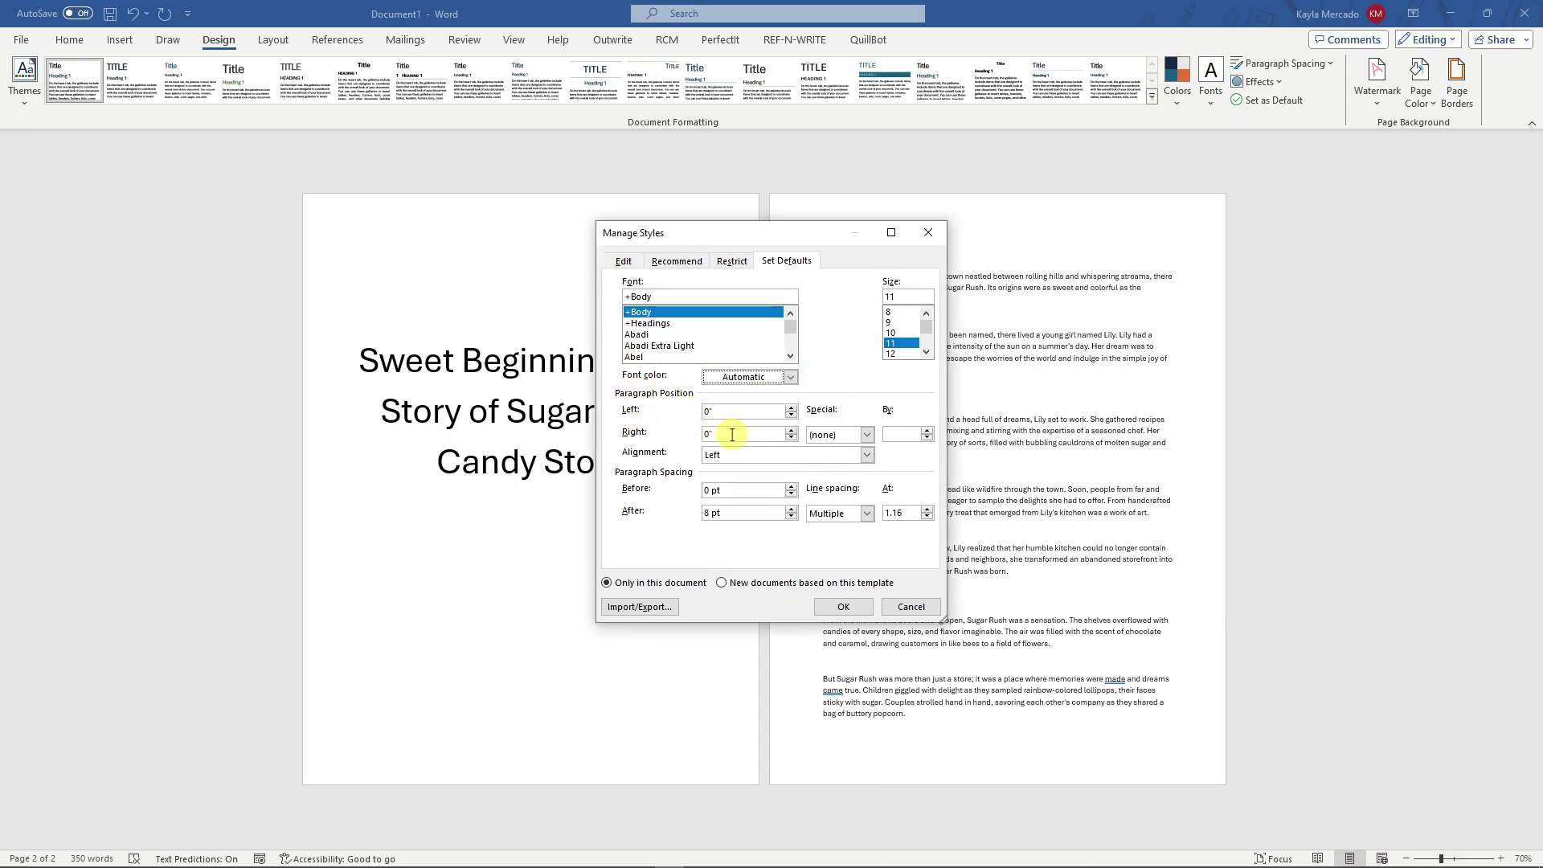
click(866, 435)
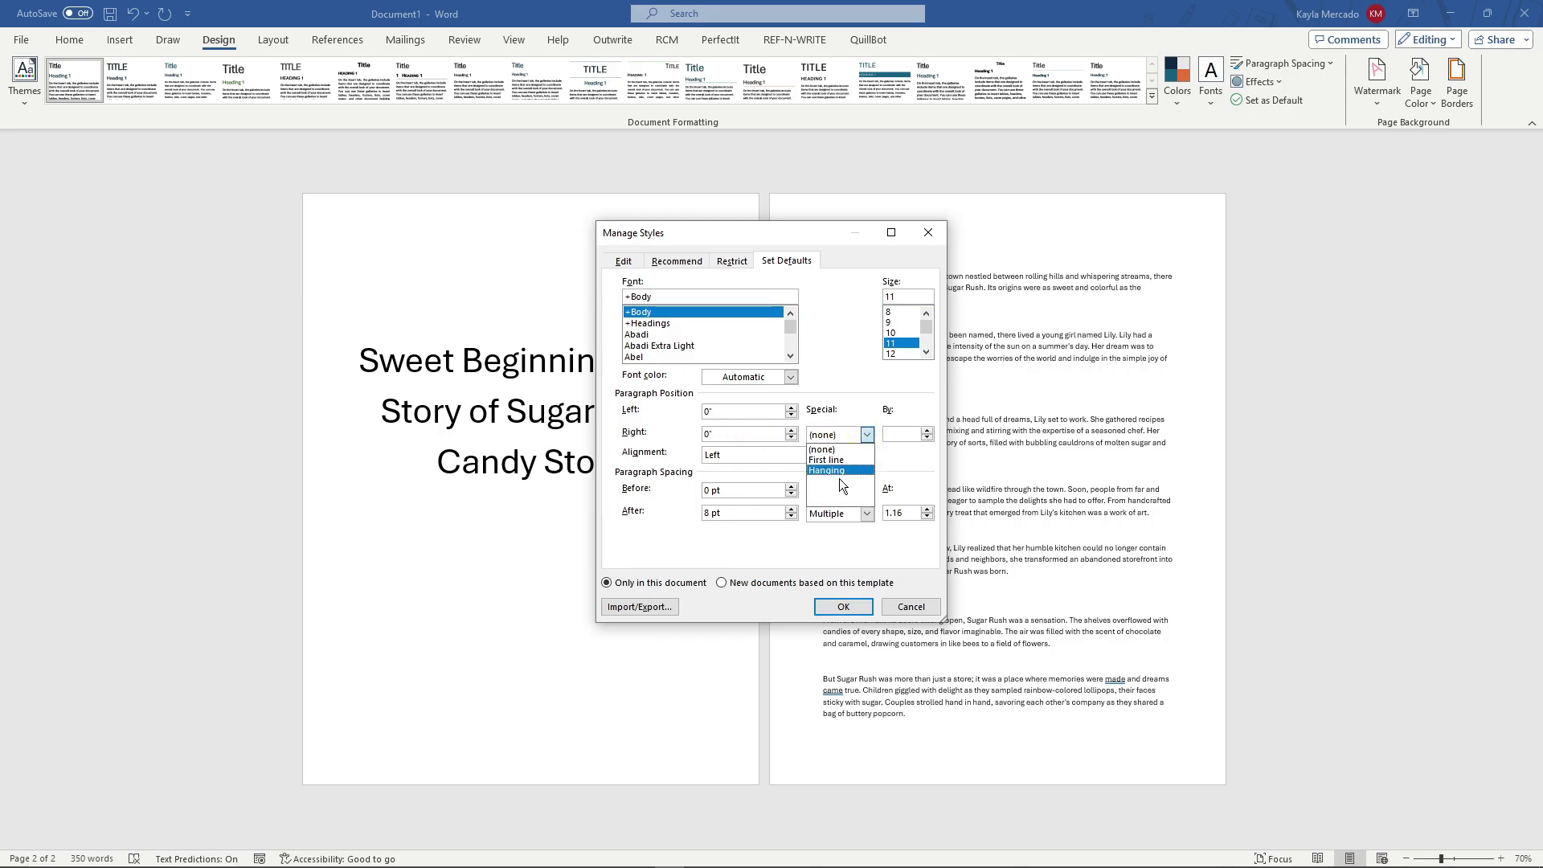
click(850, 398)
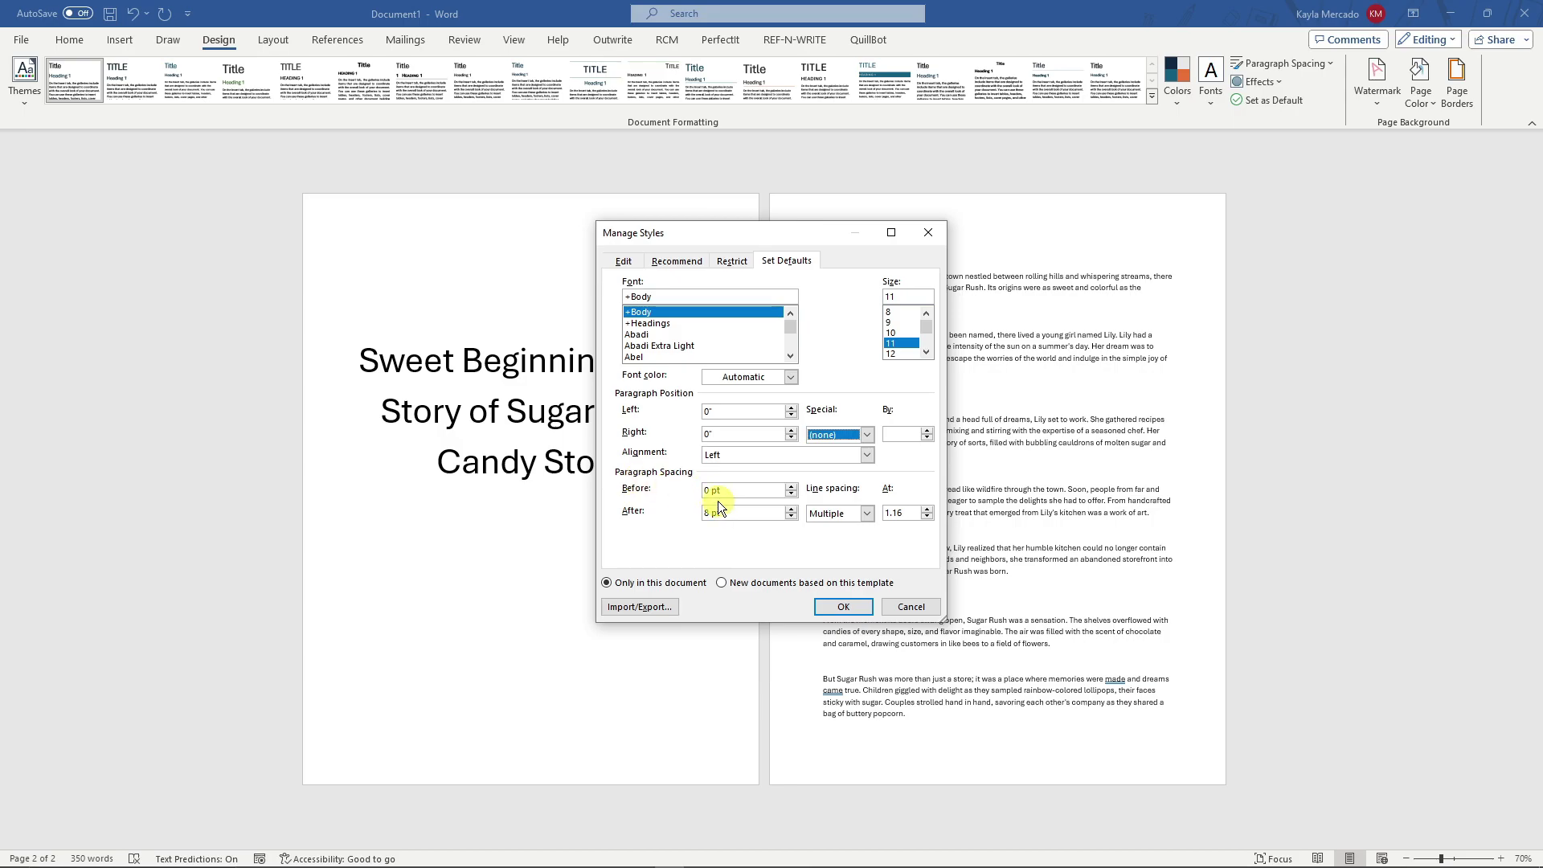
Set the default paragraph spacing to 6 pt before and 10 pt after, with Multiple line spacing at 1.5
click(791, 487)
text(4)
text(10)
click(792, 486)
click(867, 512)
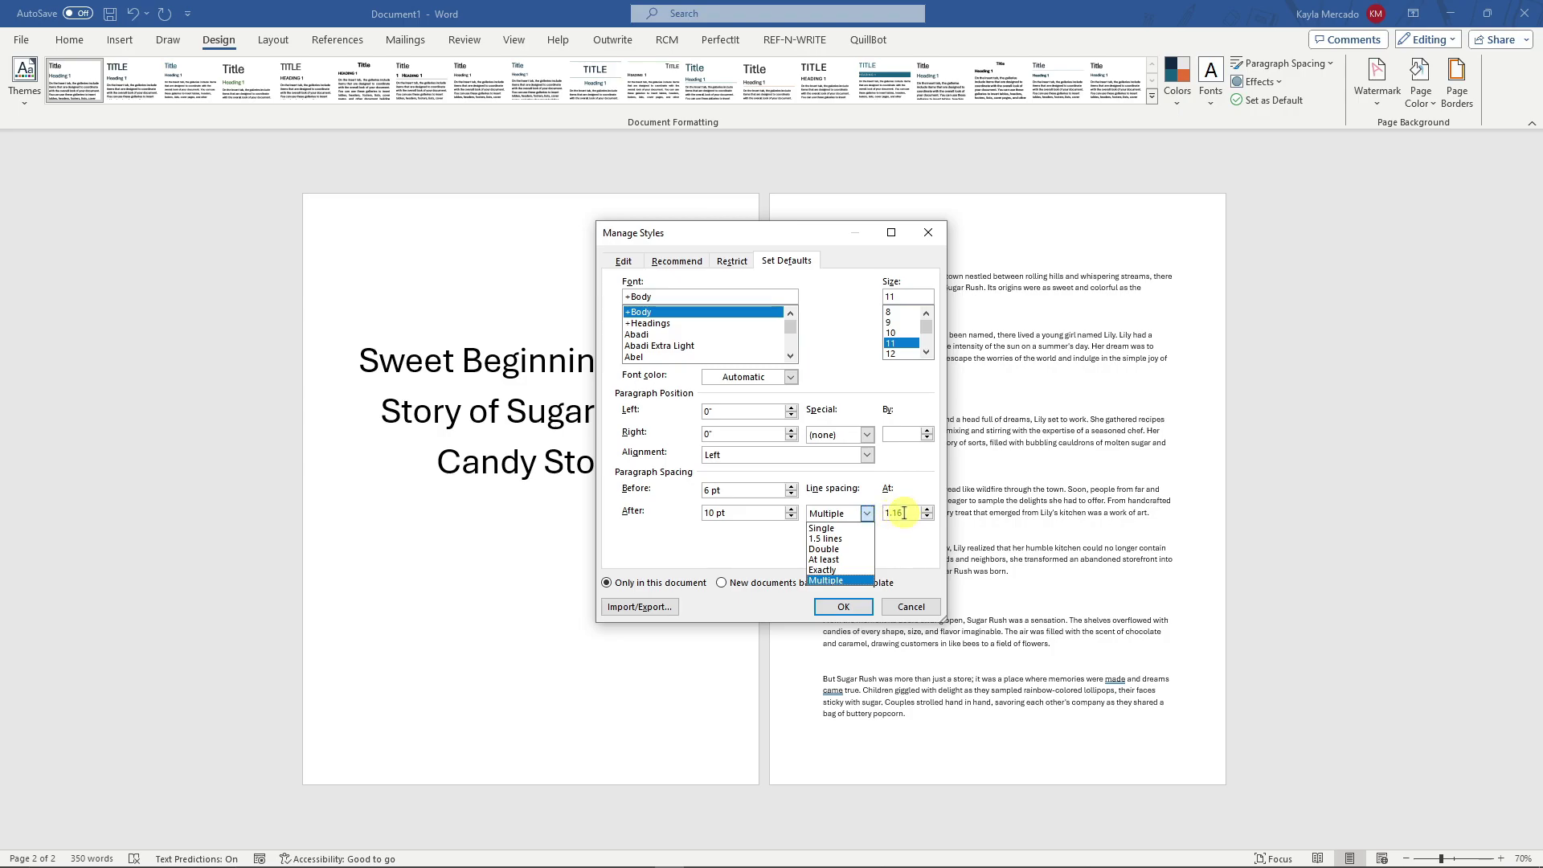
click(929, 517)
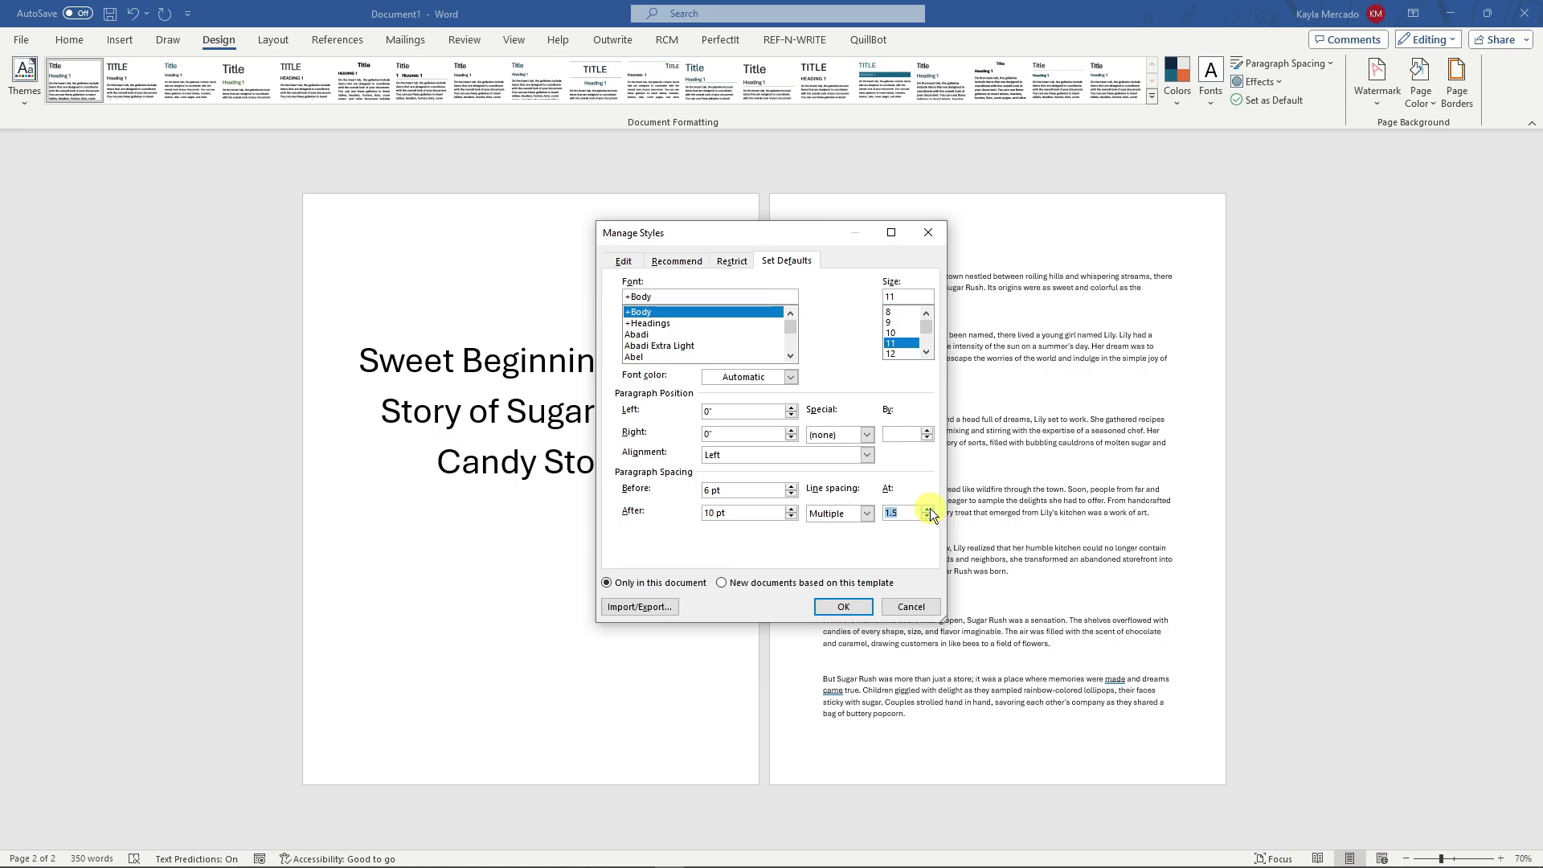
Try the 1.5 lines, Double, At least and Exactly options for the default line spacing
click(866, 514)
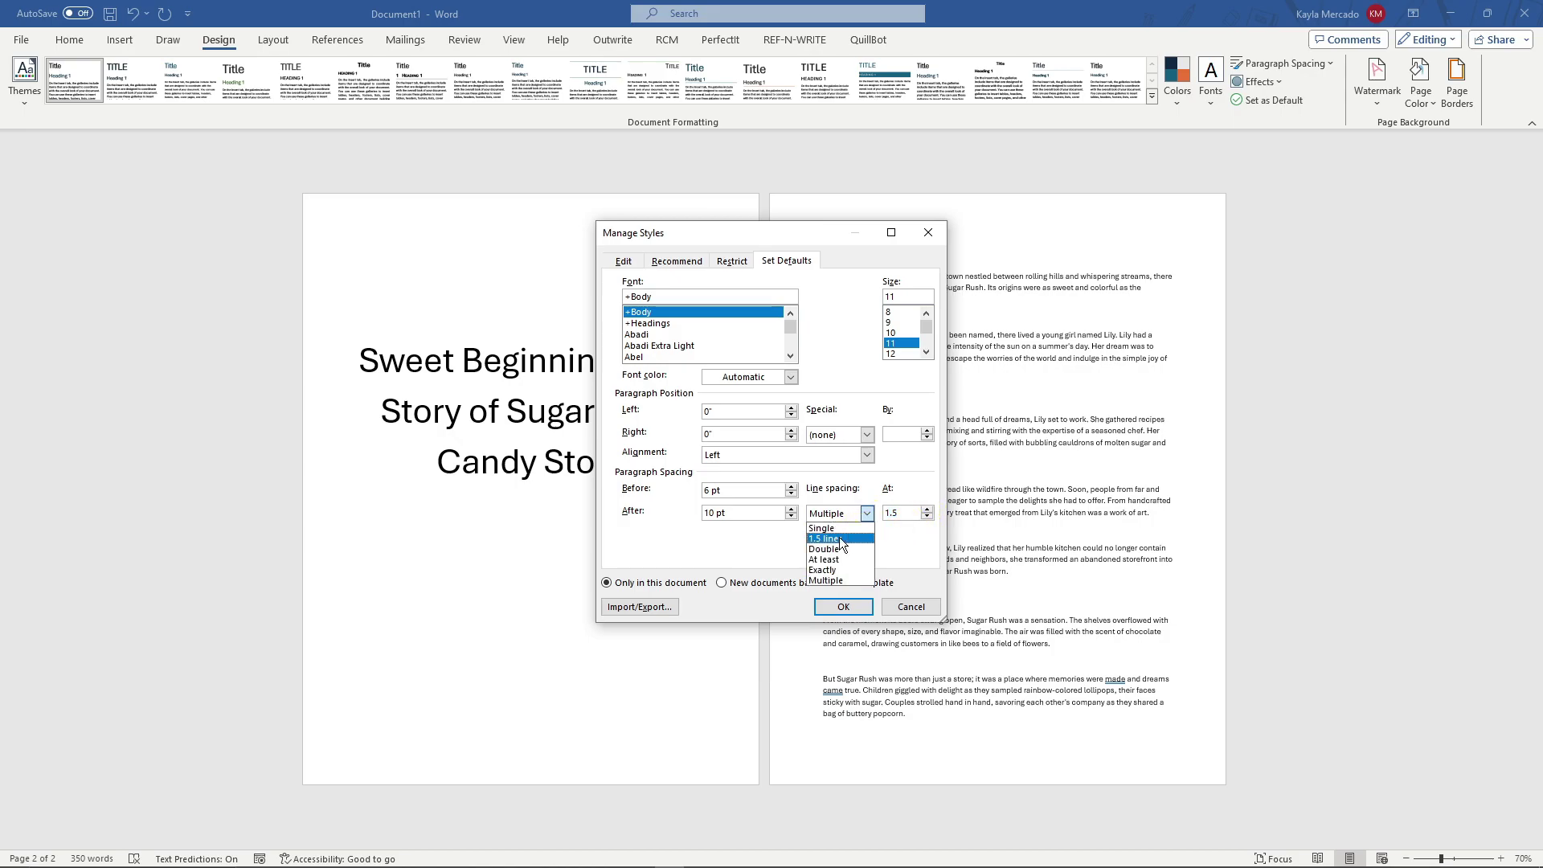
click(872, 536)
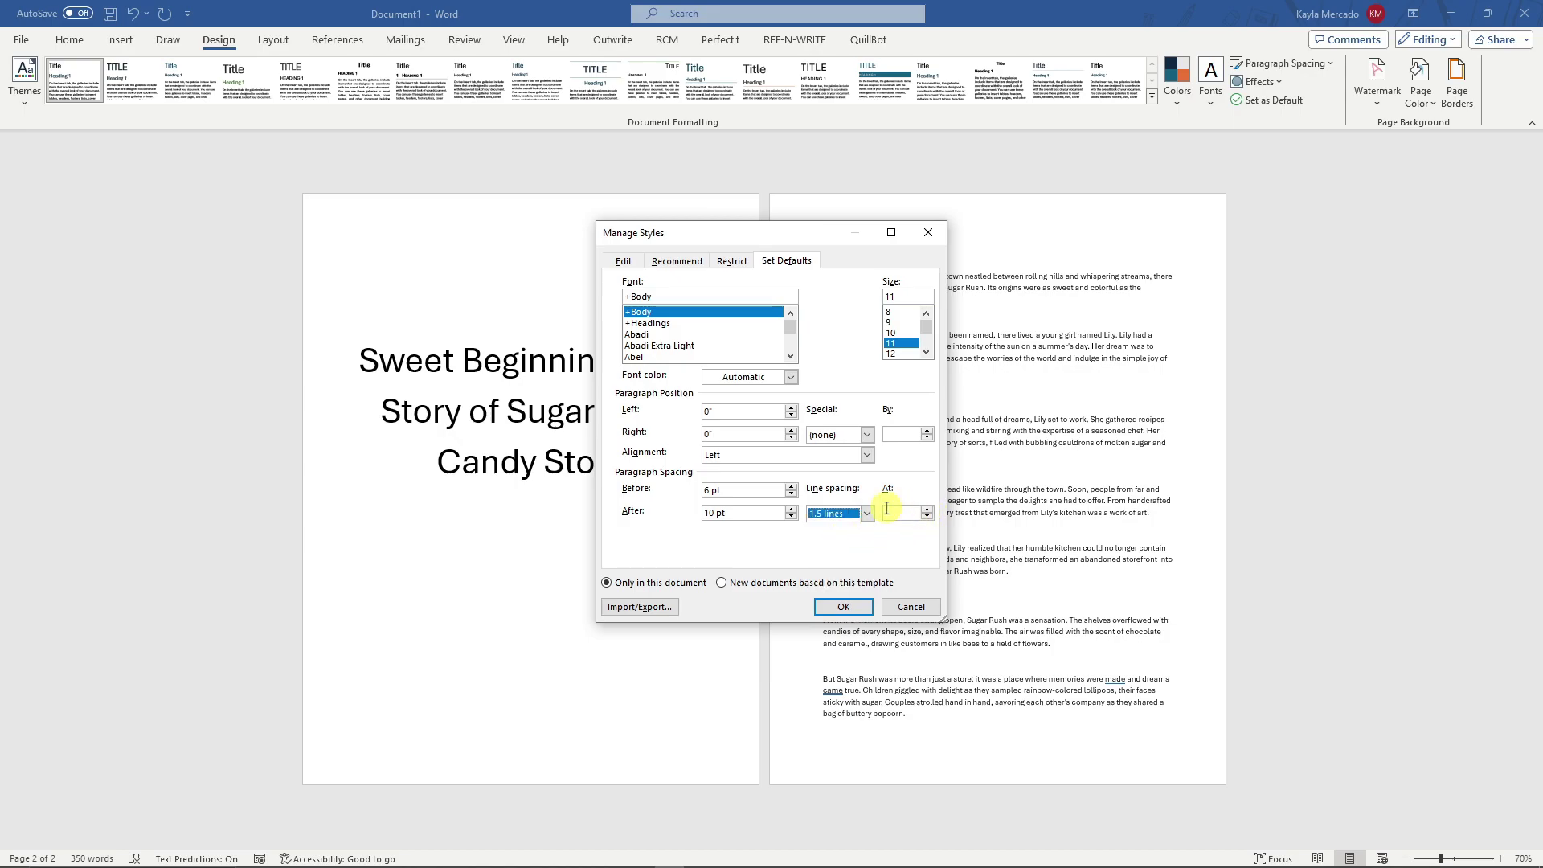
click(866, 514)
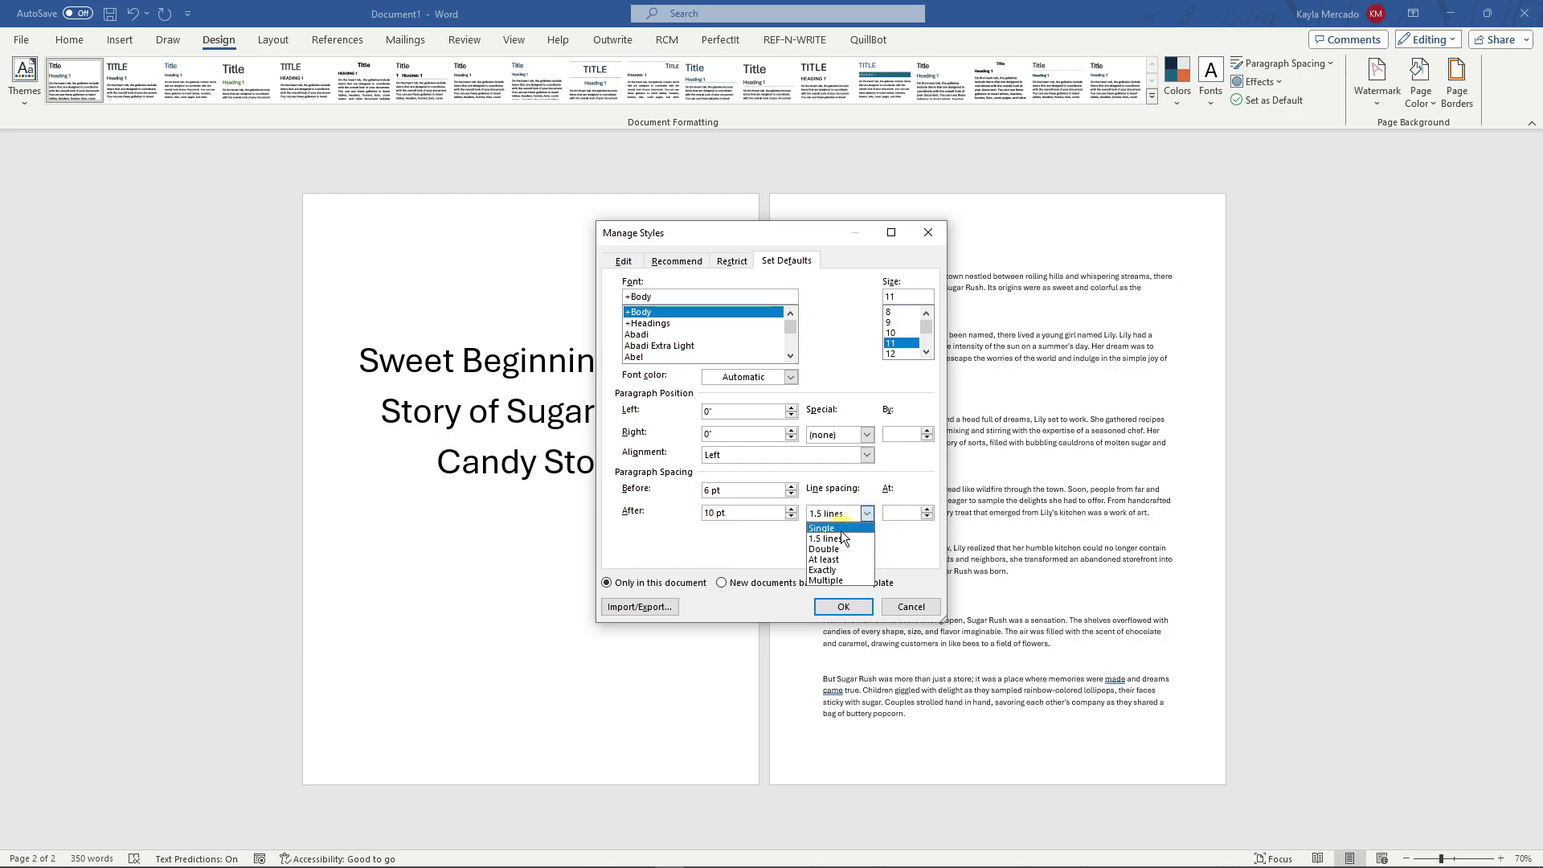
click(836, 545)
click(867, 515)
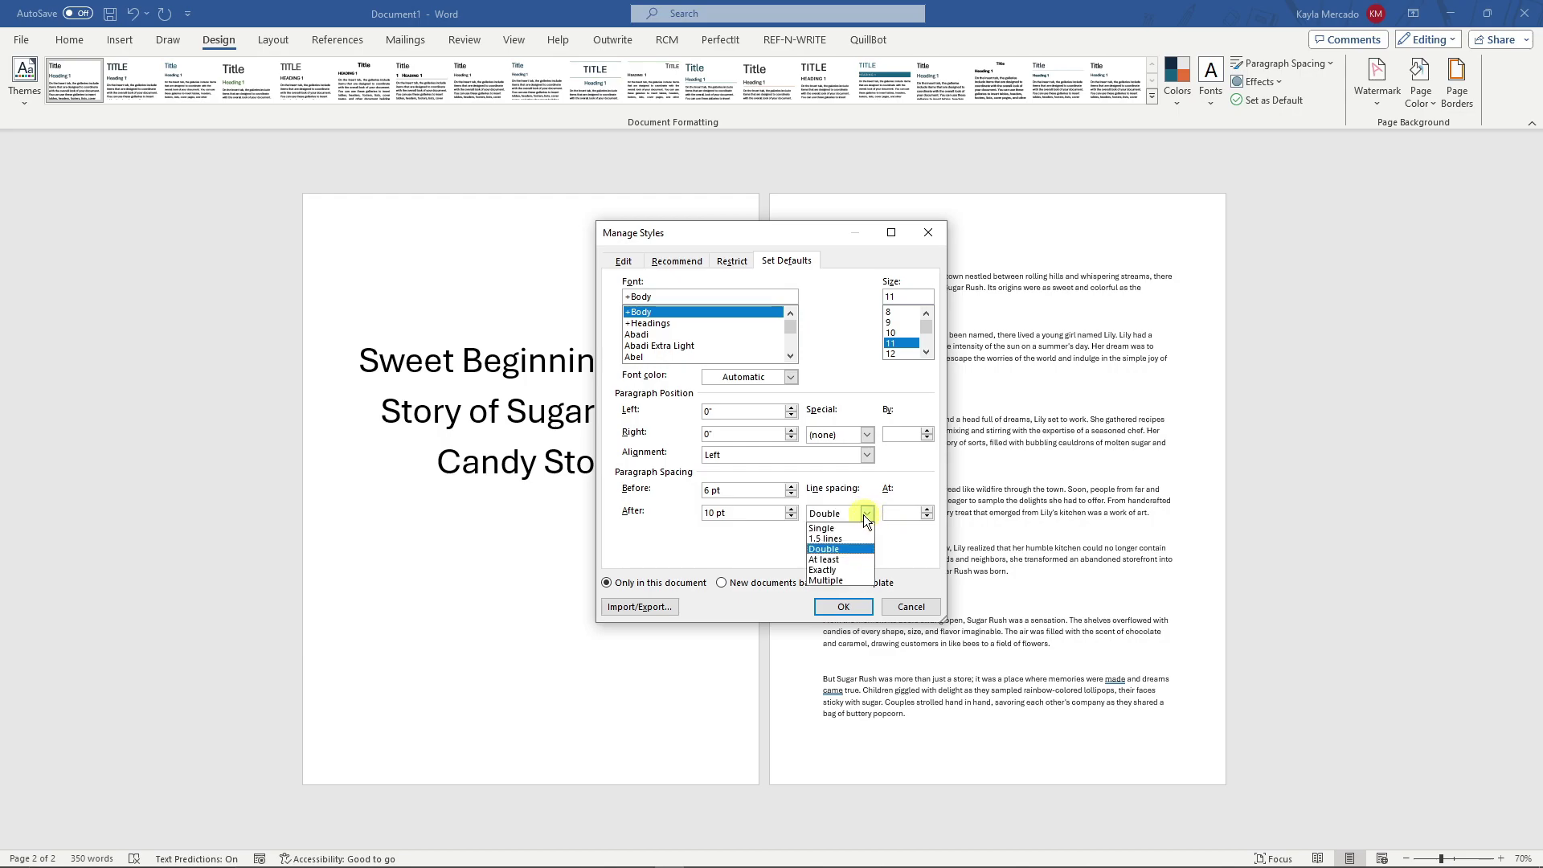
click(836, 559)
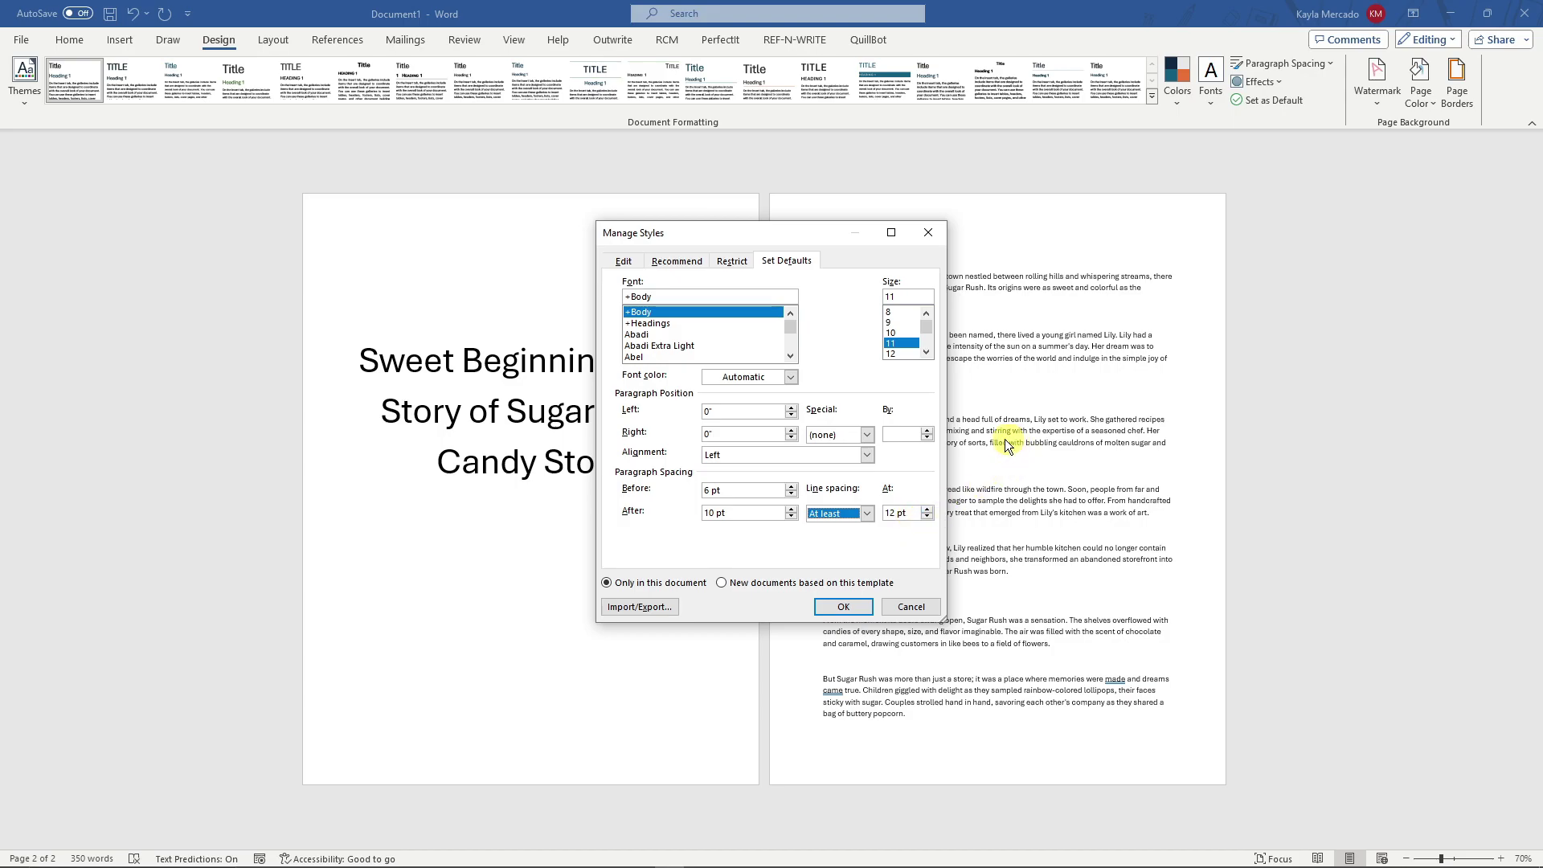
click(866, 514)
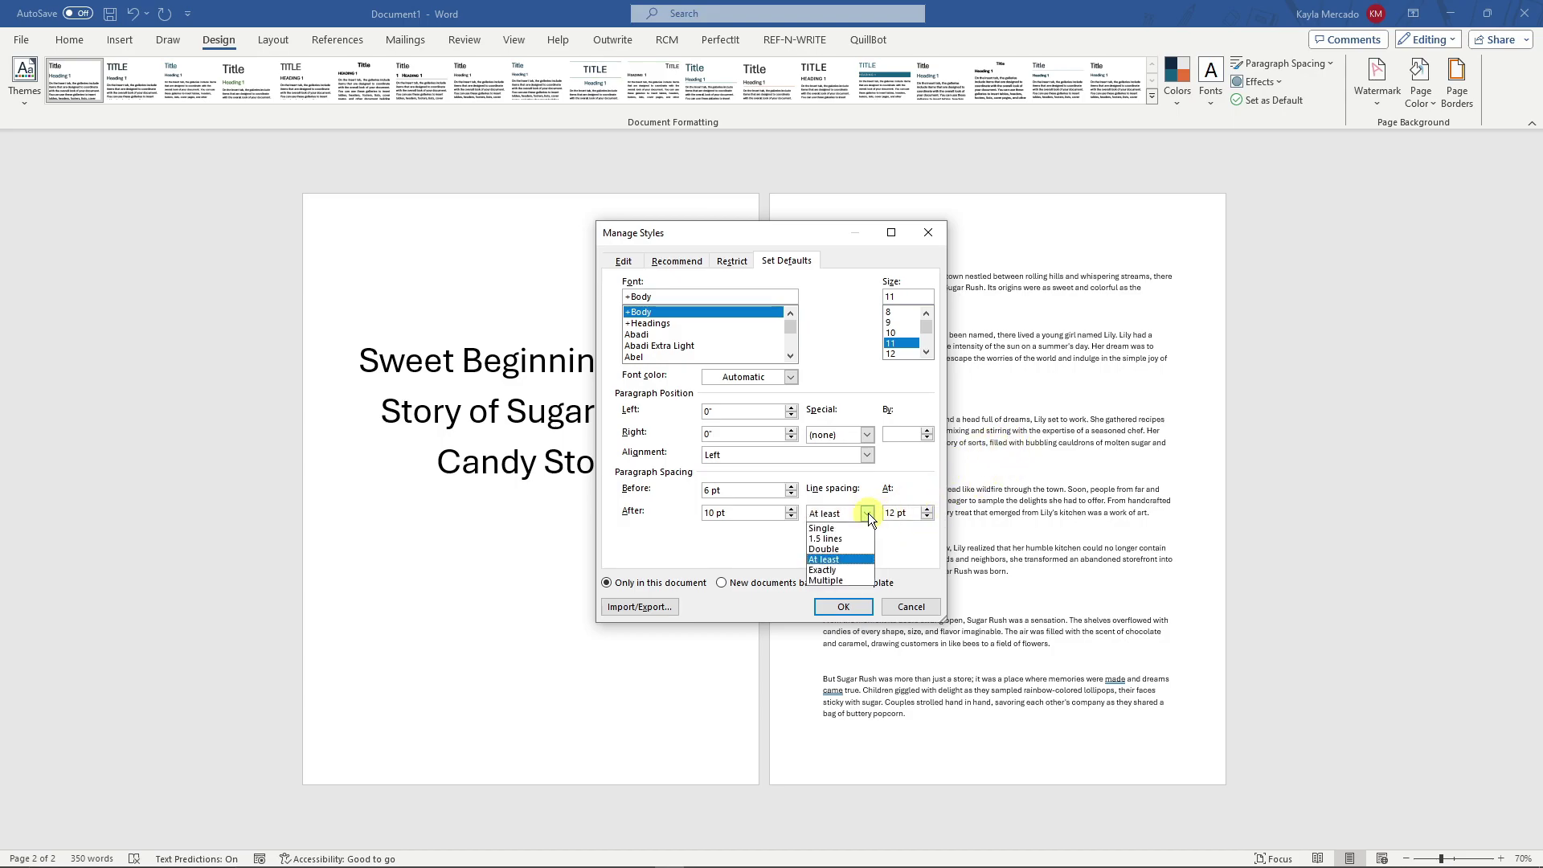
click(842, 571)
key(Tab)
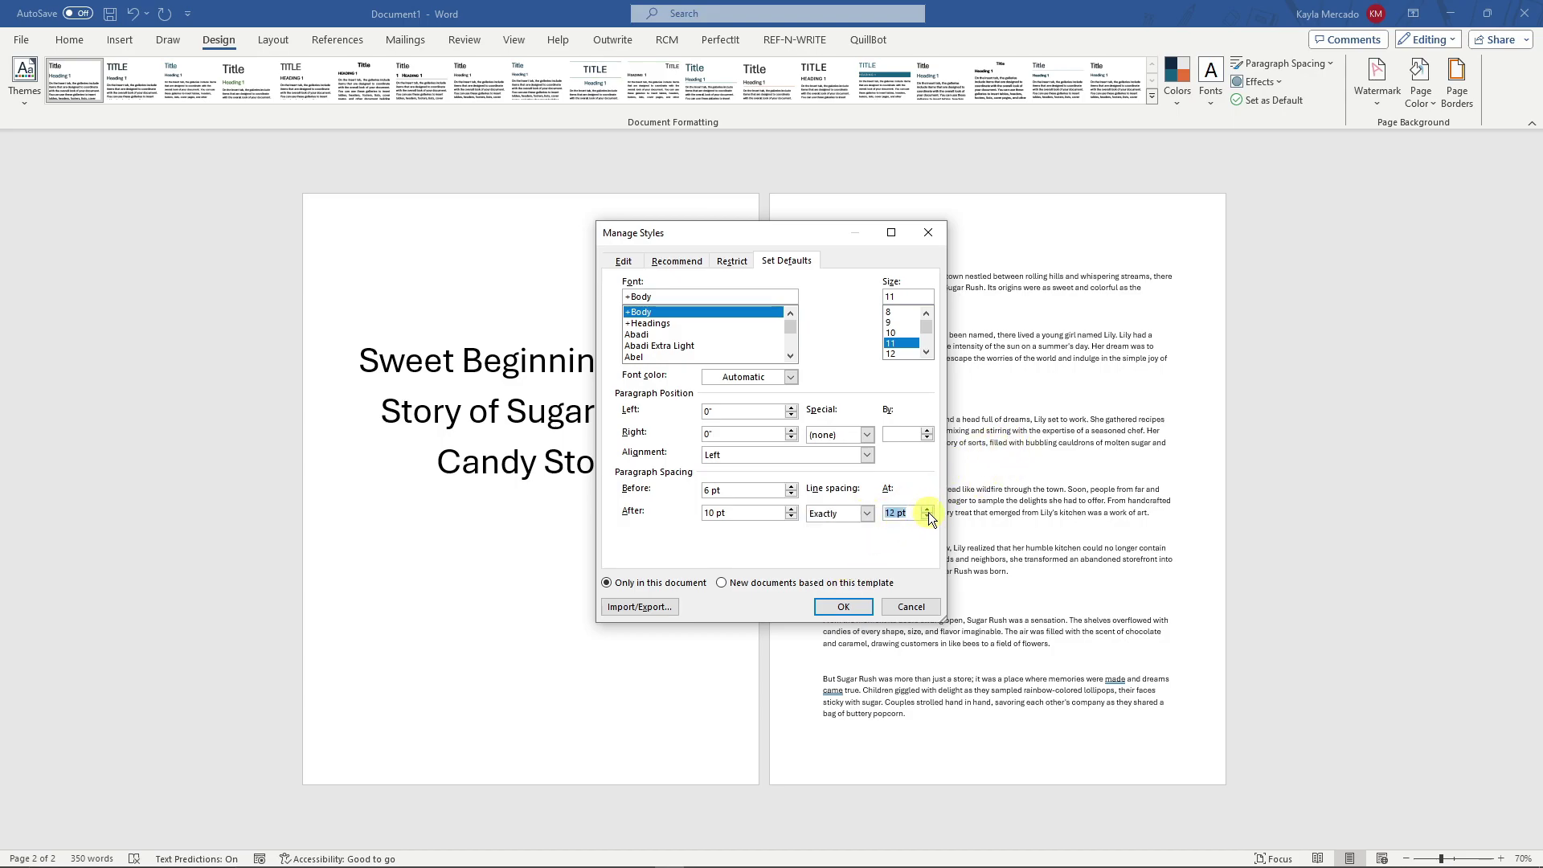
Set the default line spacing to 1.5 lines and apply the custom paragraph spacing to the document
click(868, 514)
click(841, 539)
click(842, 606)
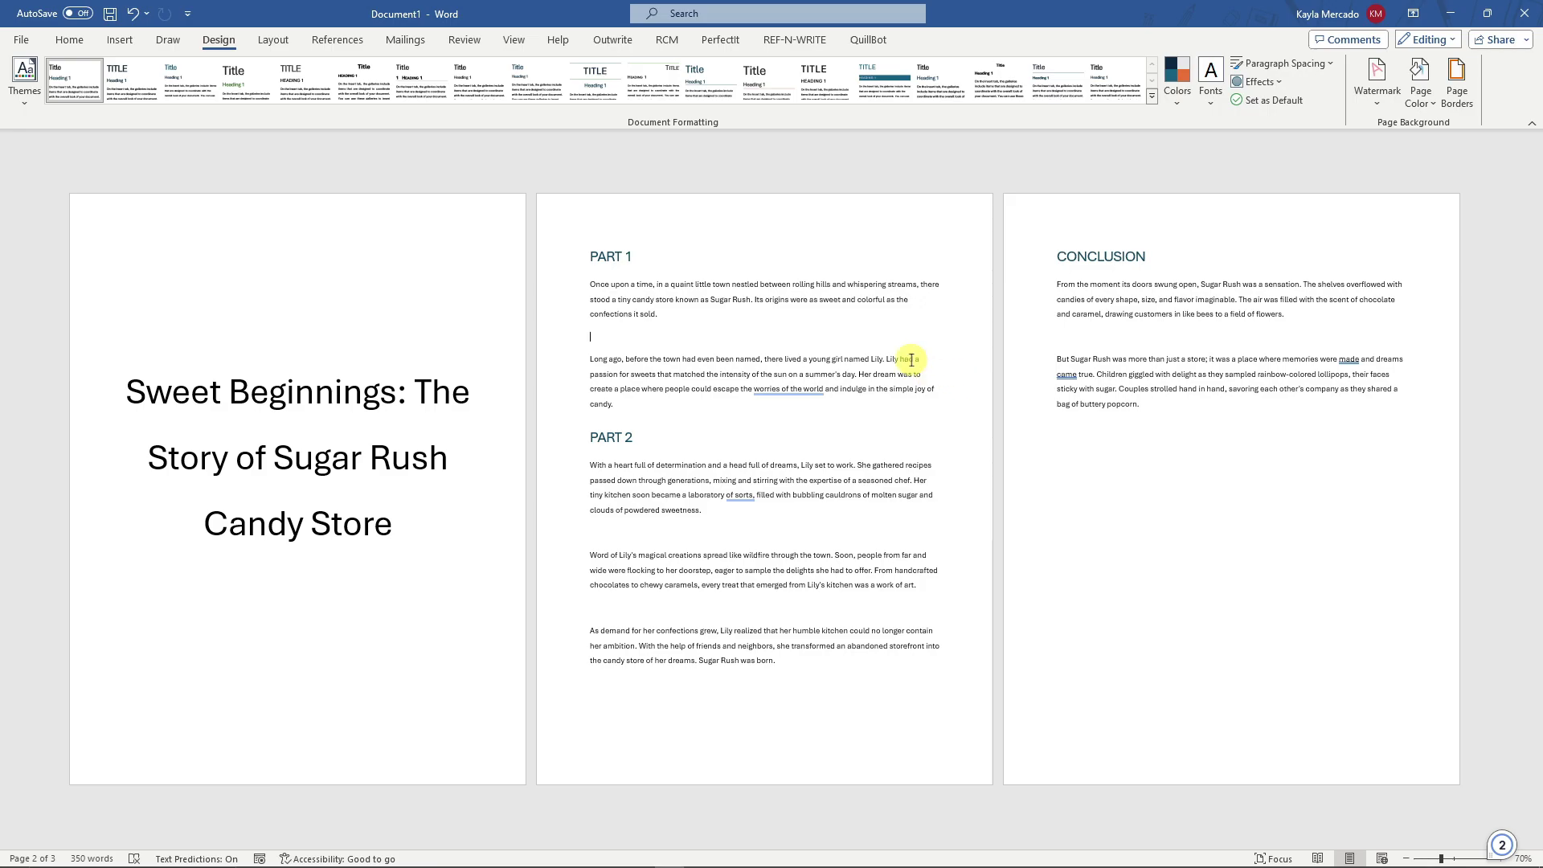
Examine the body paragraphs under PART 1 and the gaps separating them from each other and from the PART 2 heading
key(BackSpace)
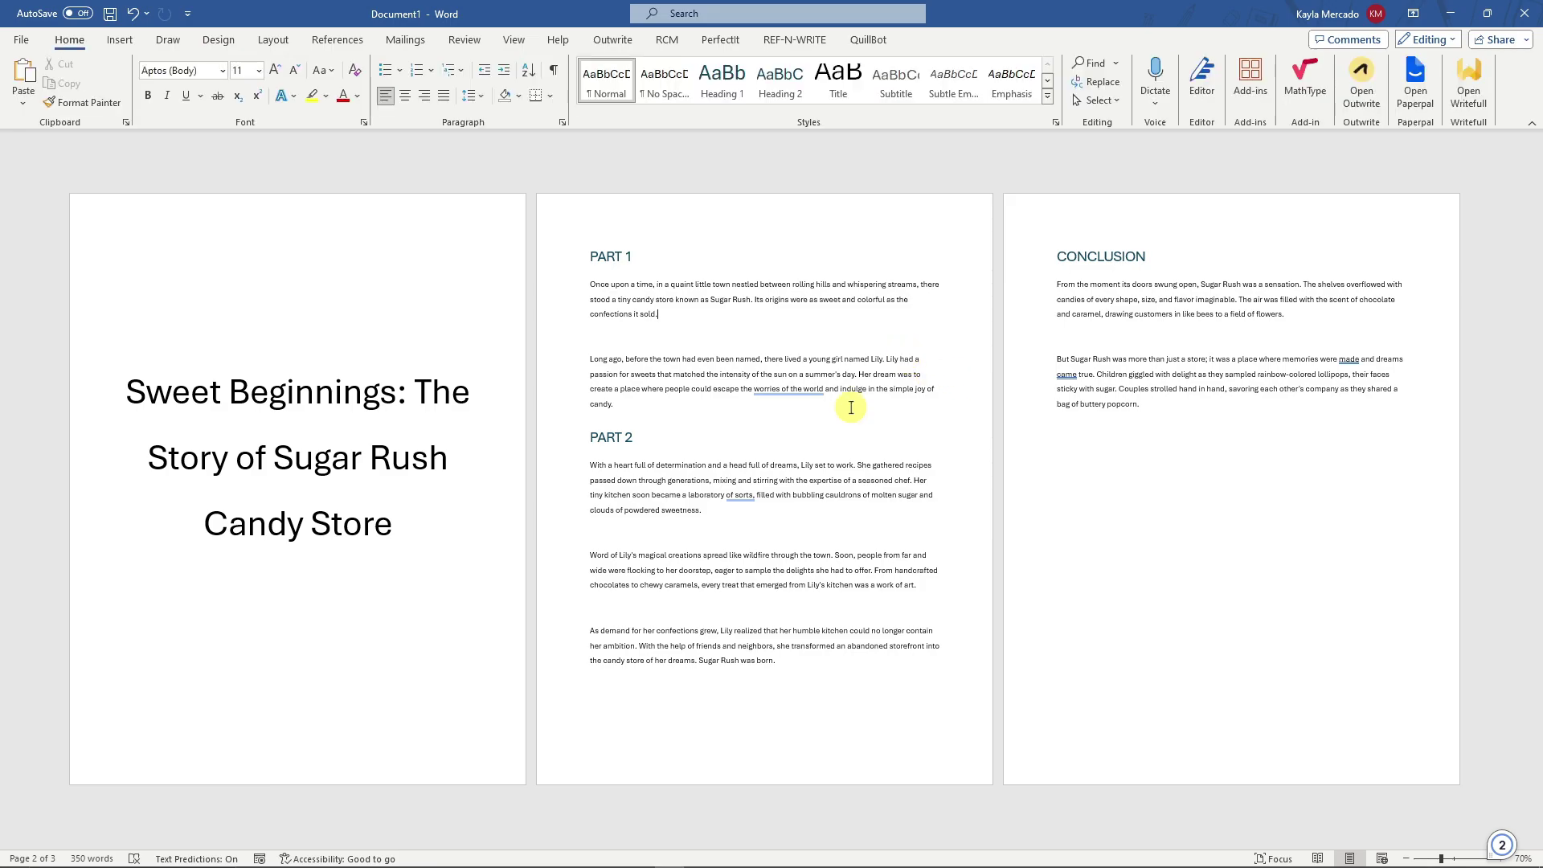
mouse_move(615, 254)
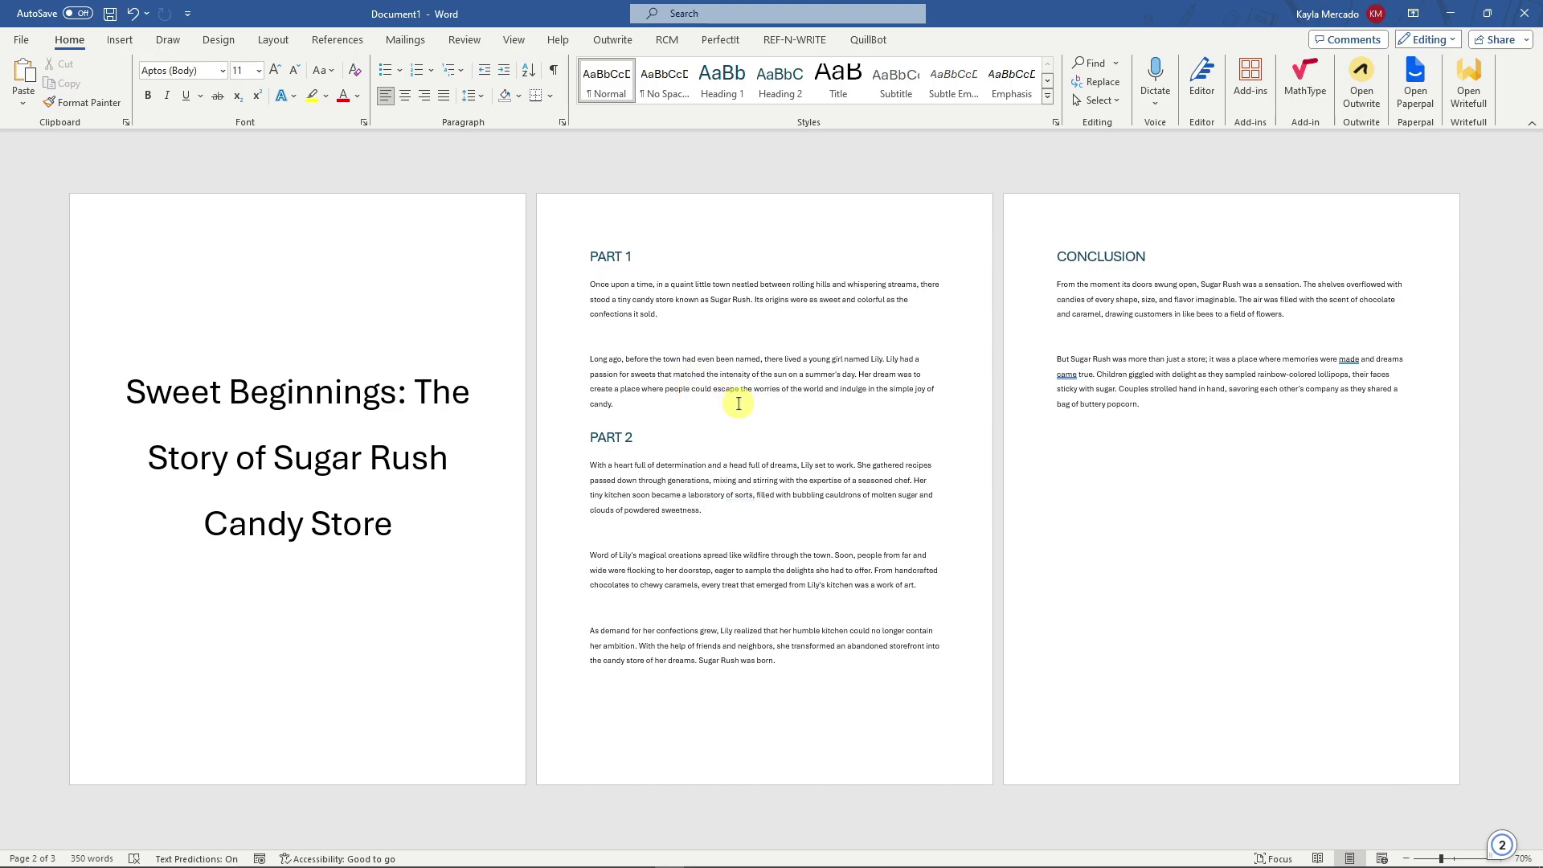
ctrl+scroll(739, 403, up, 1)
ctrl+scroll(739, 403, up, 3)
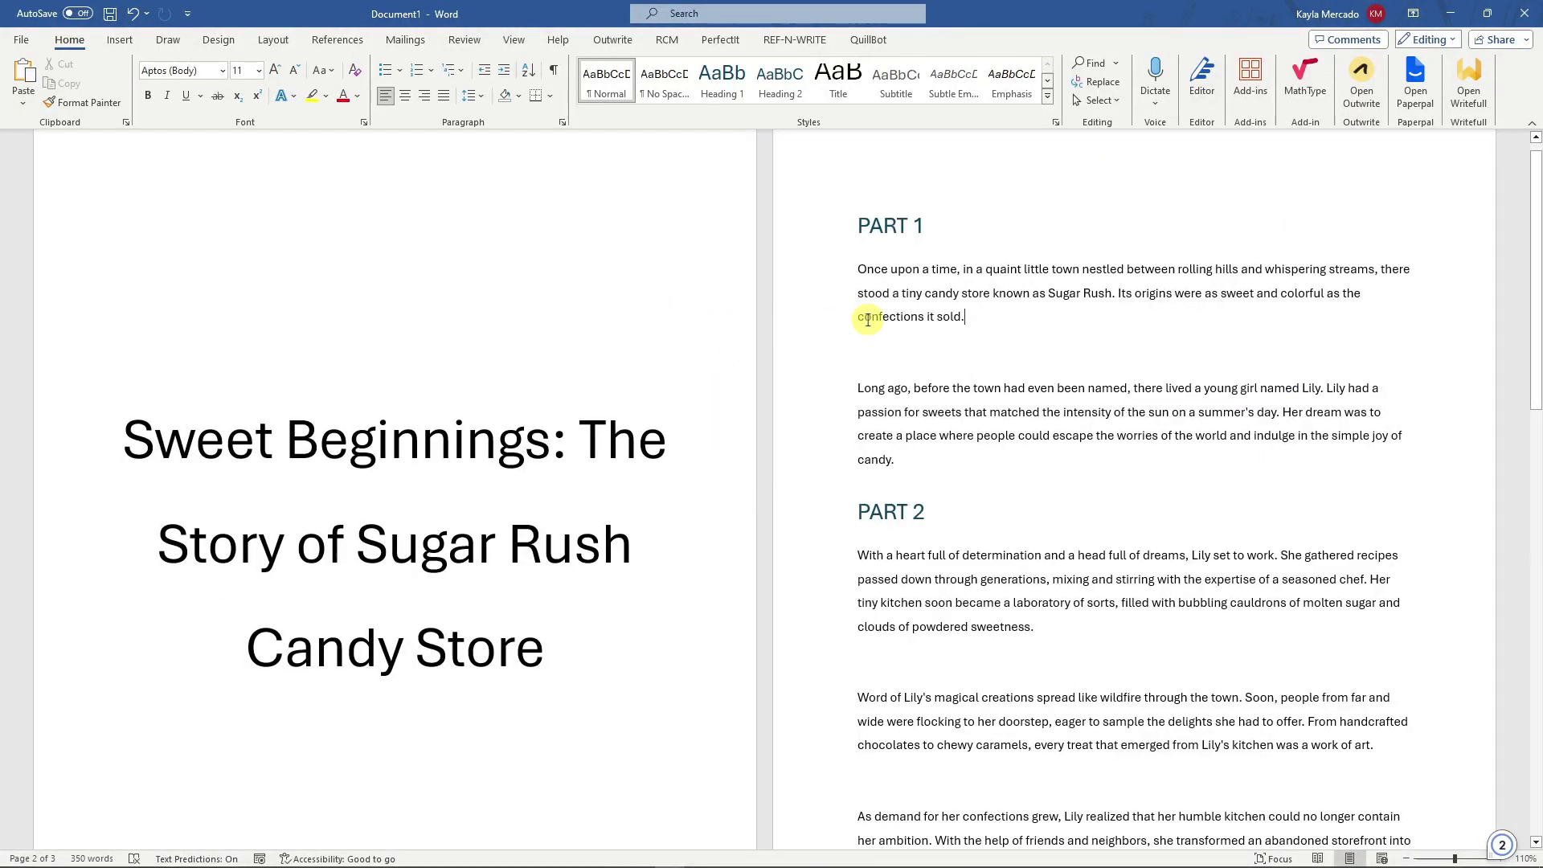
scroll(864, 281, down, 2)
scroll(868, 234, up, 1)
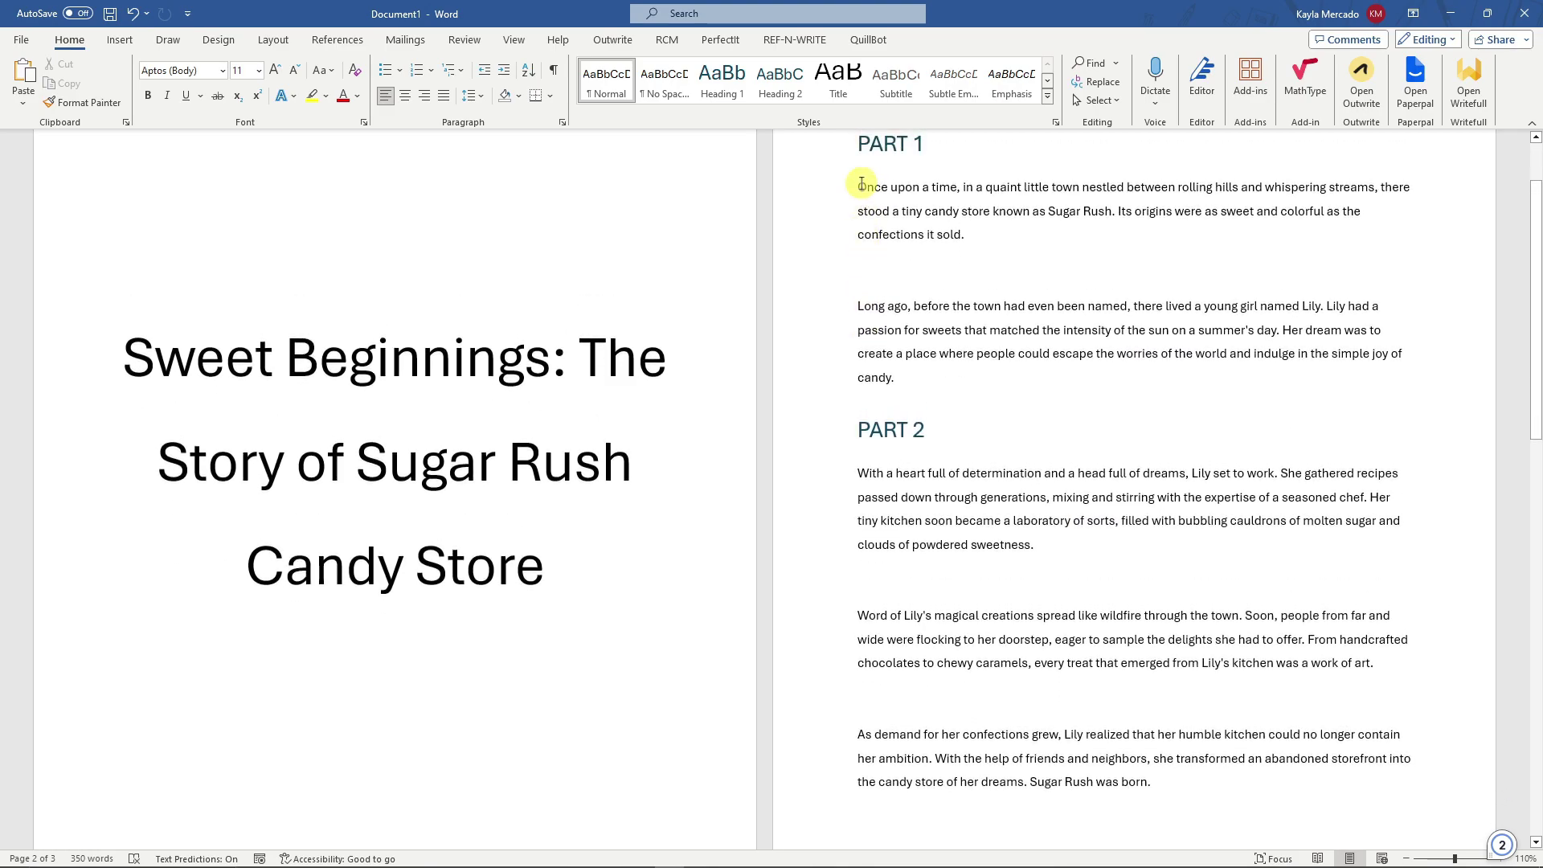
triple_click(1000, 228)
triple_click(864, 305)
click(1030, 447)
scroll(1030, 447, up, 1)
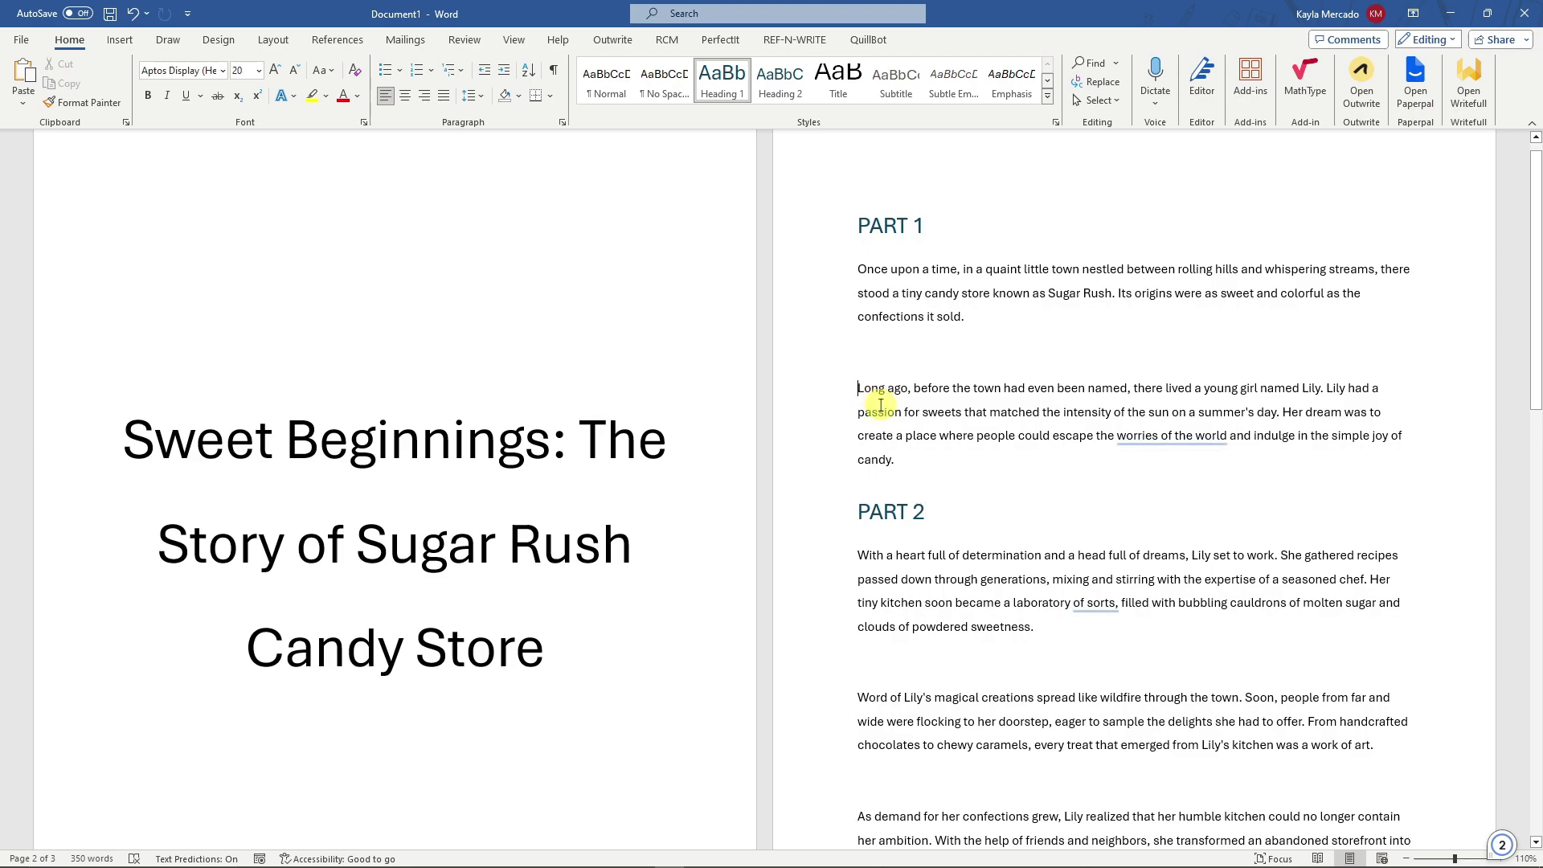
drag(858, 389, 911, 464)
triple_click(911, 464)
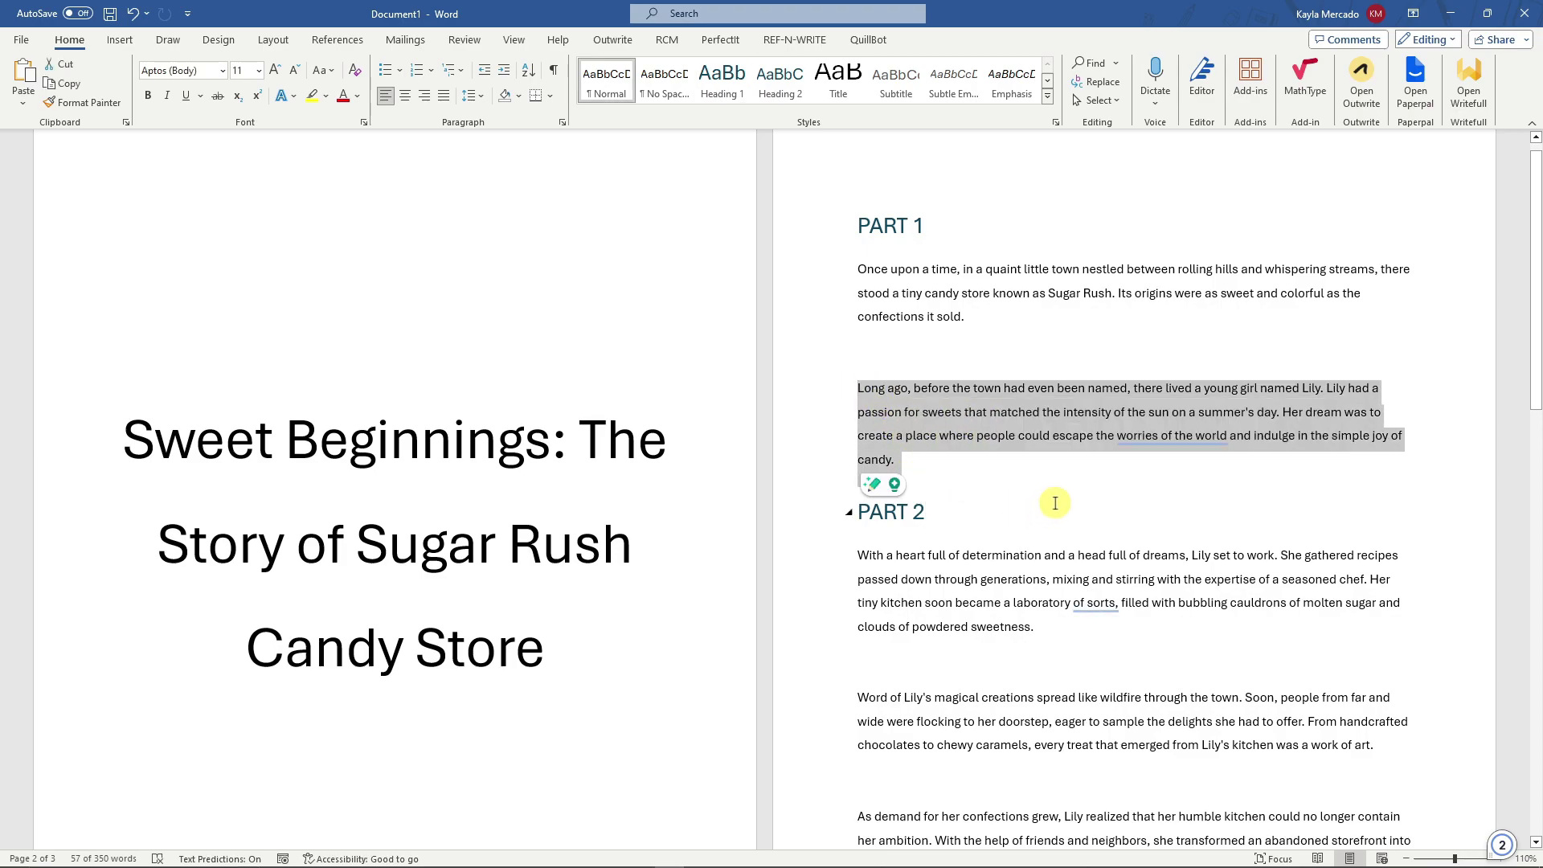
click(1056, 487)
click(901, 459)
triple_click(883, 444)
click(909, 466)
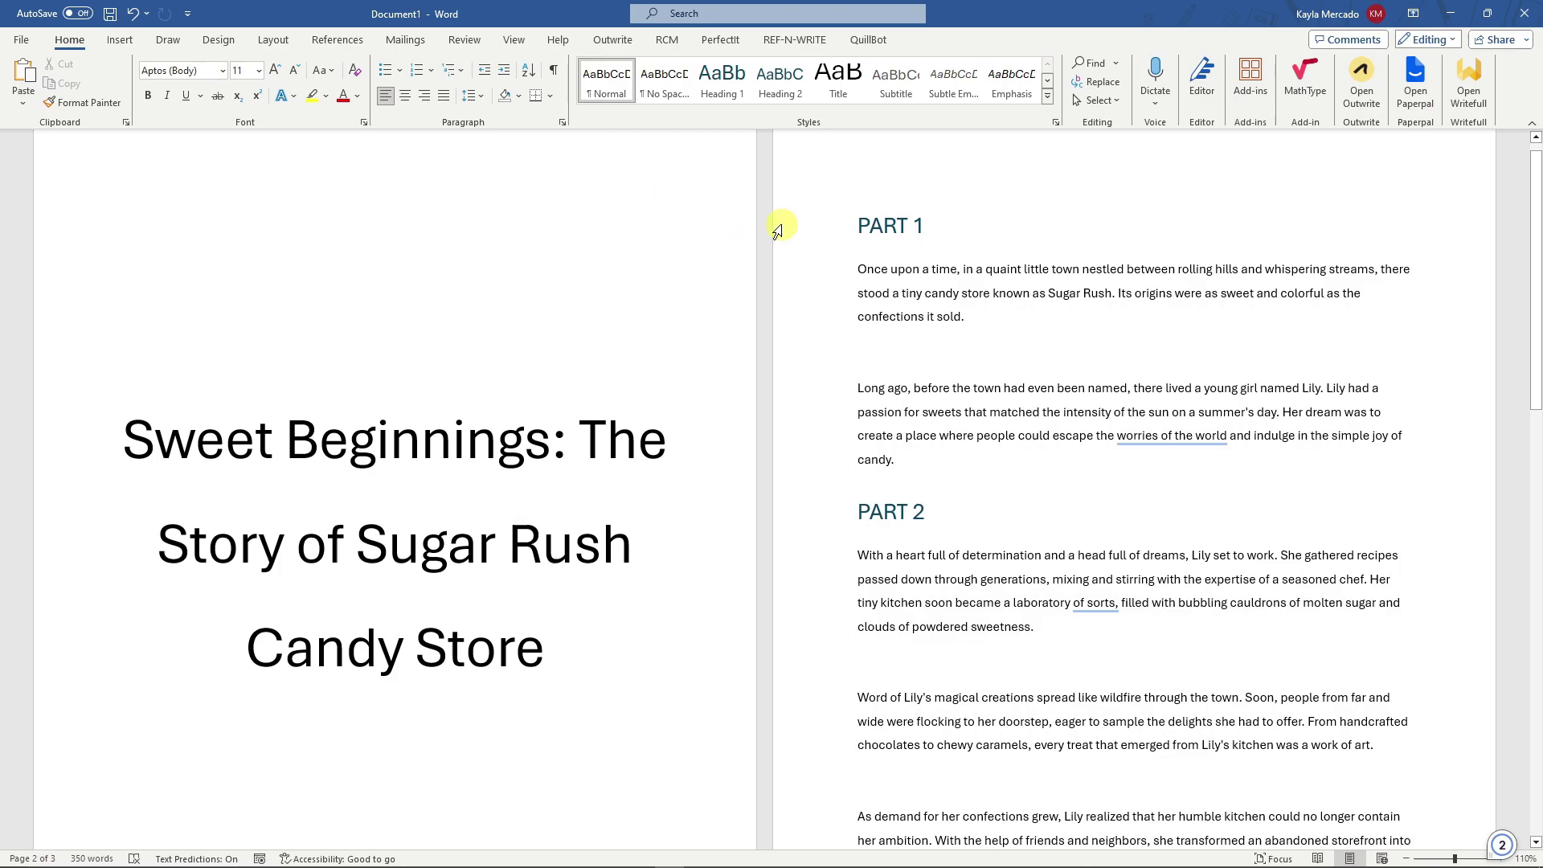
Show the formatting marks and examine the paragraph marks under PART 1, including the empty paragraph between the two body paragraphs
click(553, 71)
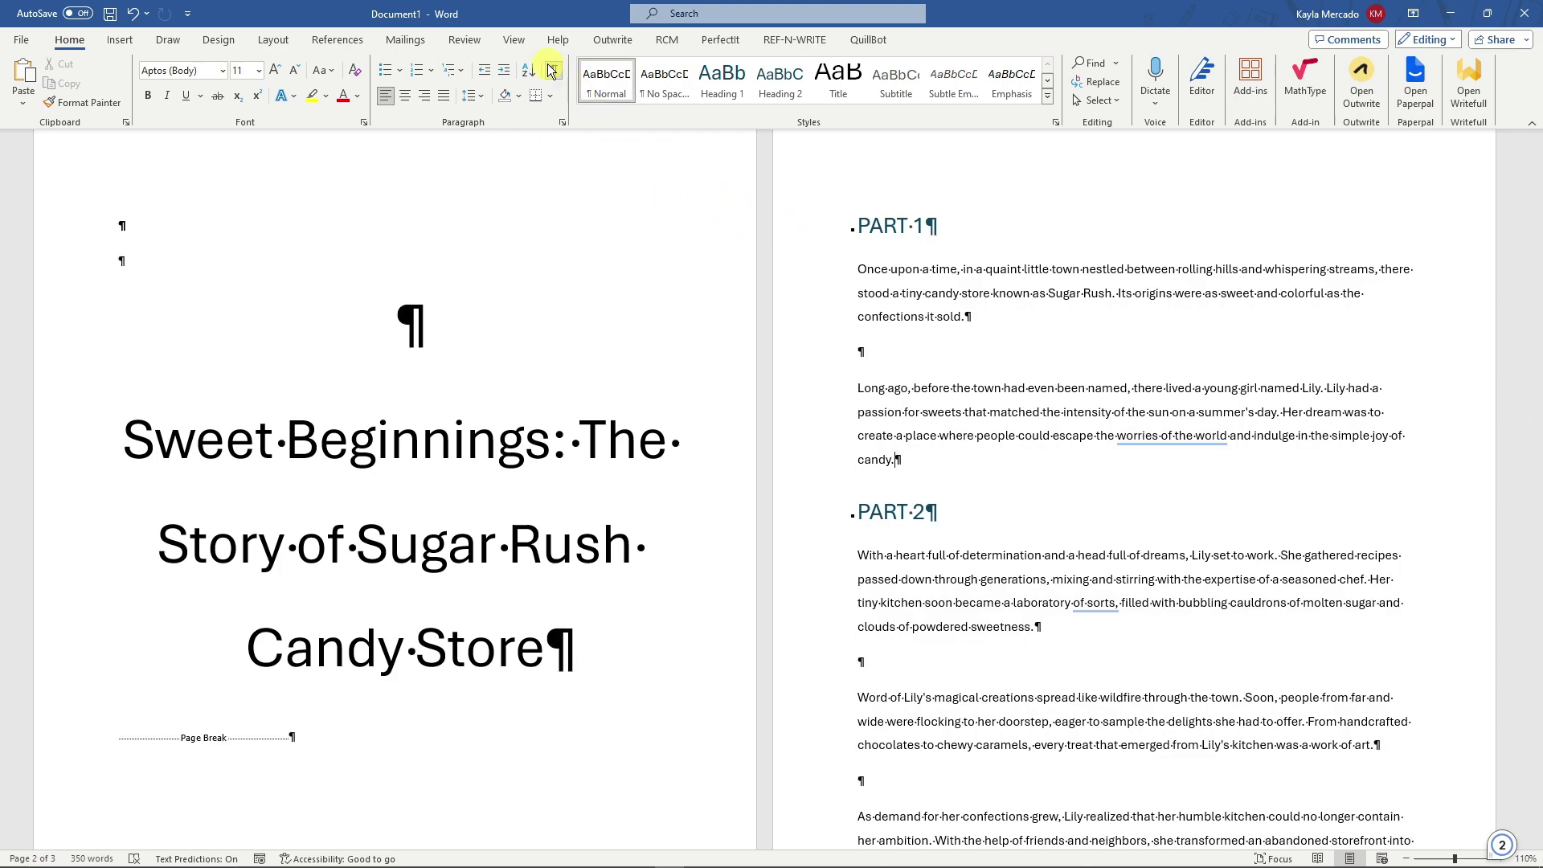
triple_click(902, 293)
click(919, 425)
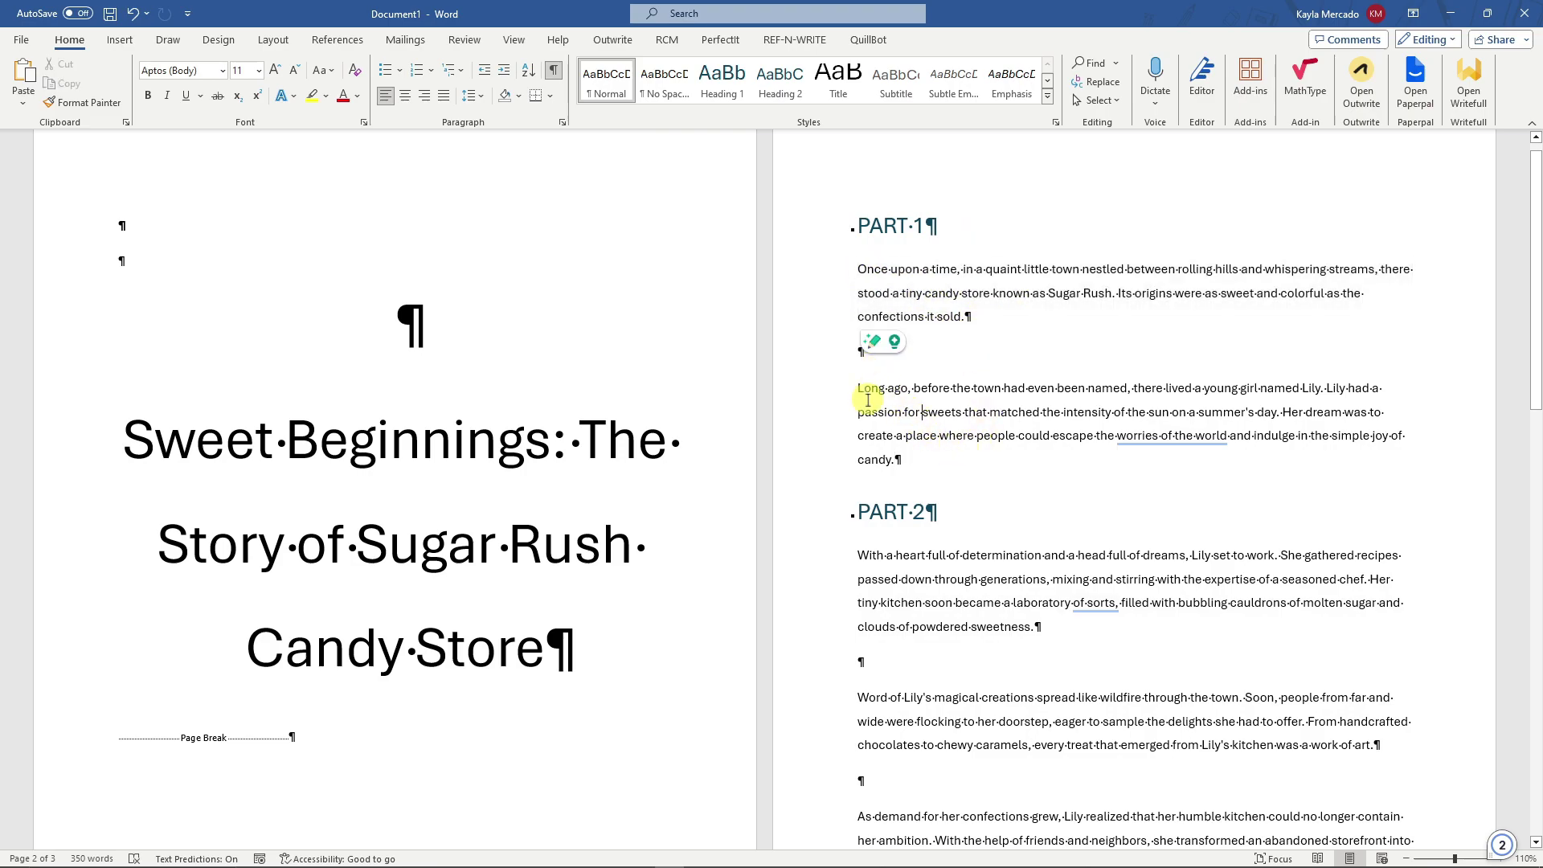
triple_click(862, 393)
click(952, 475)
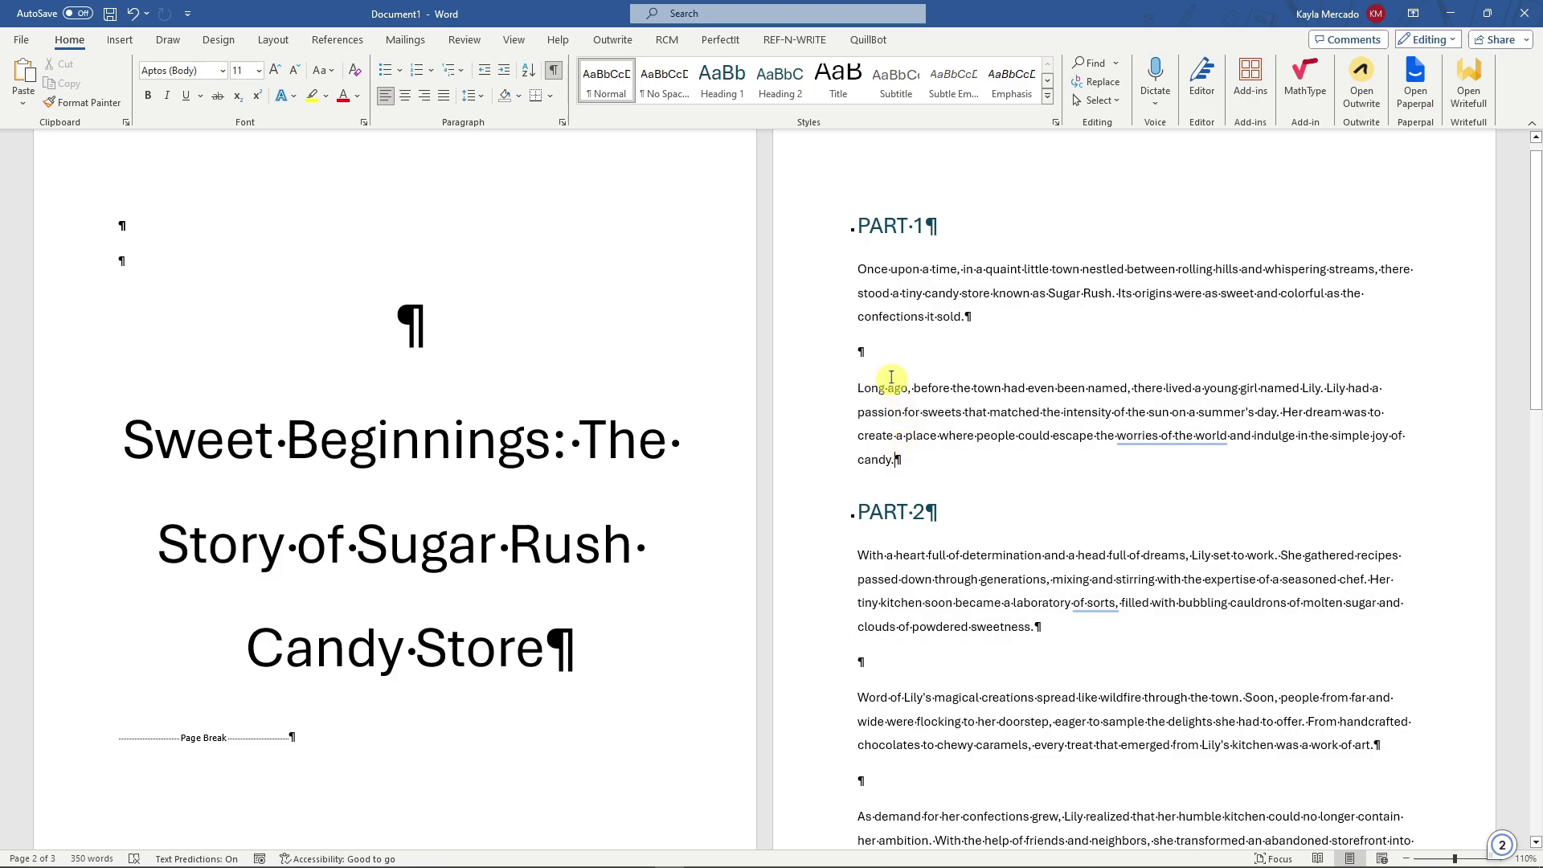
triple_click(856, 346)
triple_click(858, 349)
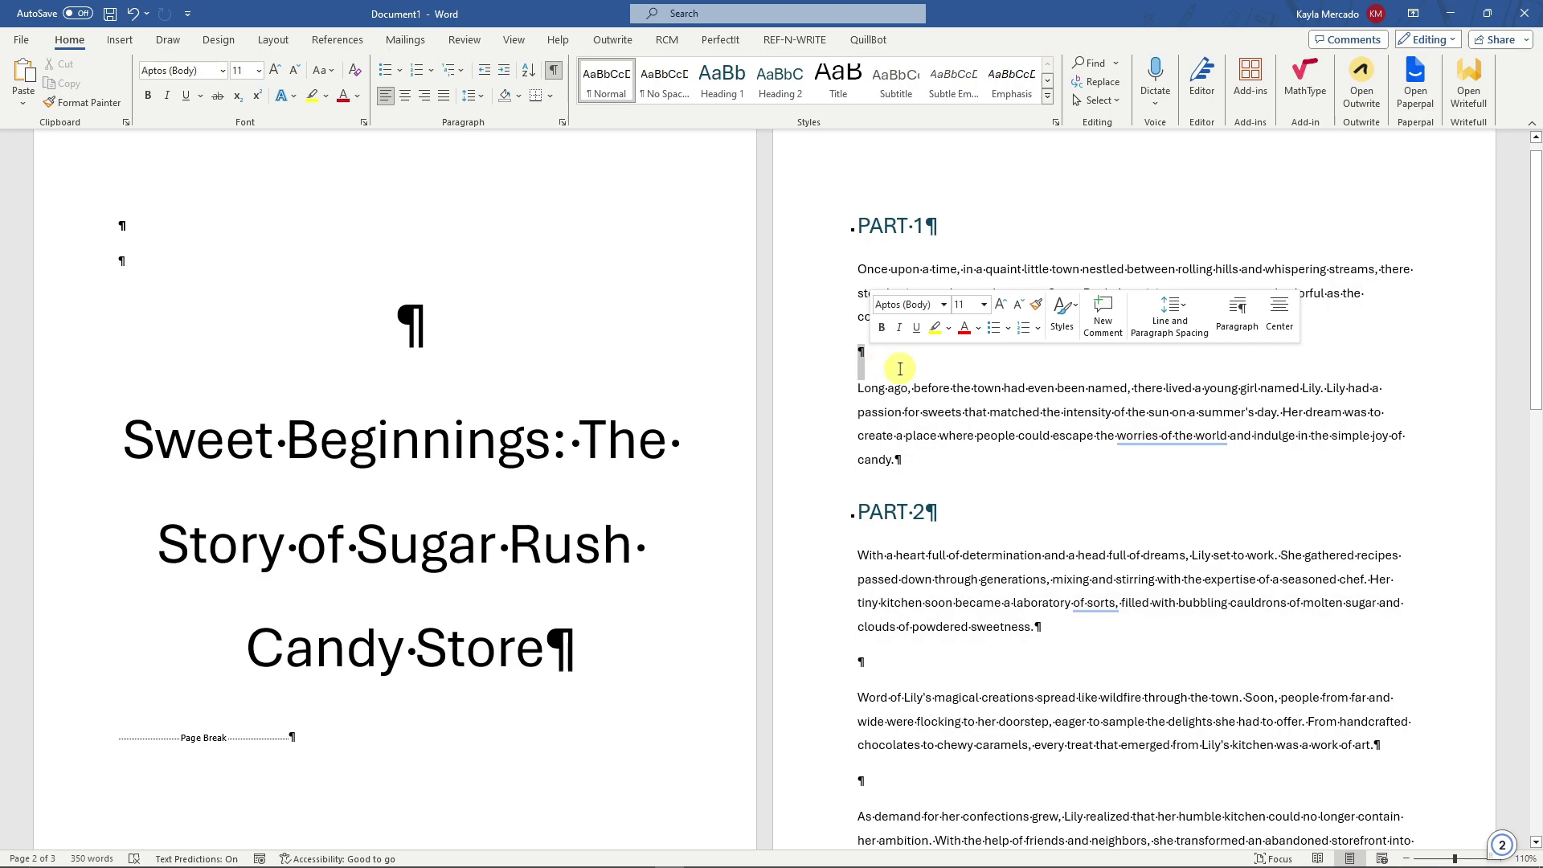
click(861, 351)
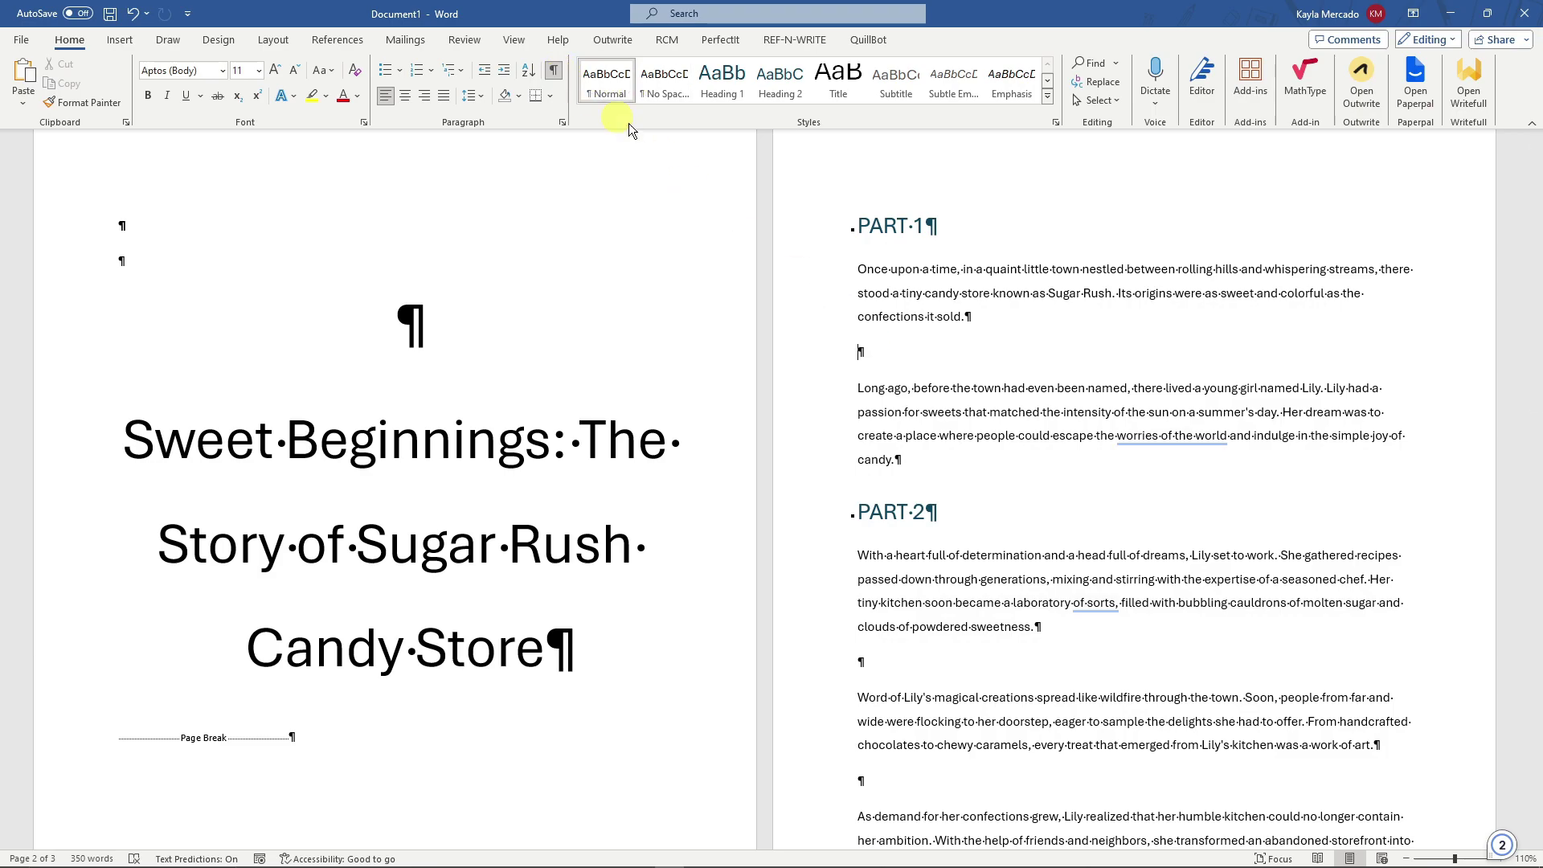
Check the paragraph marks under PART 2 and hide the formatting marks
scroll(993, 358, down, 3)
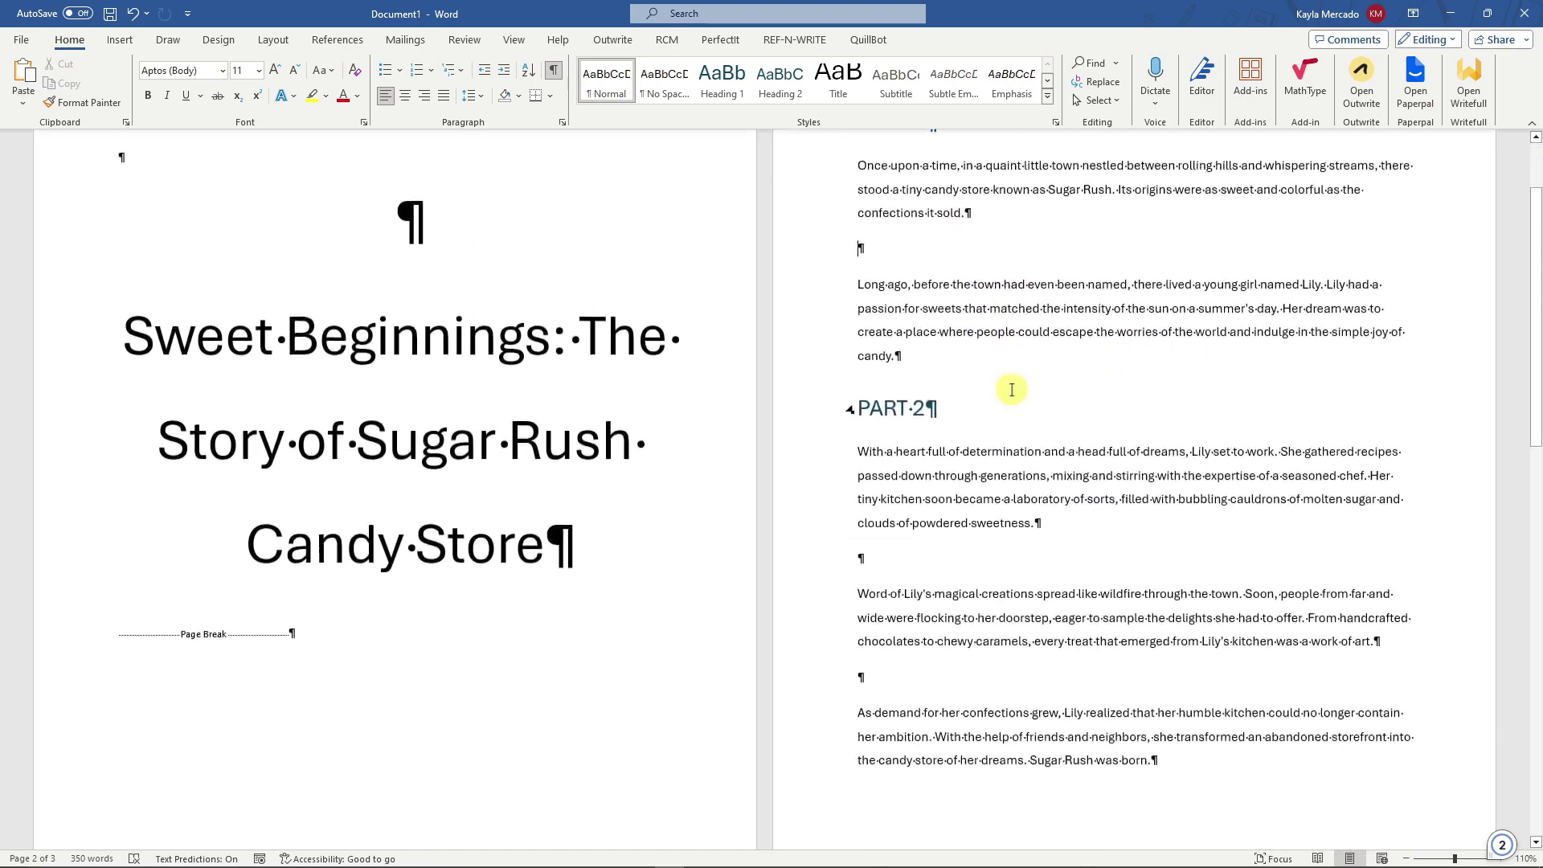
scroll(1017, 394, up, 3)
key(ctrl+shift+8)
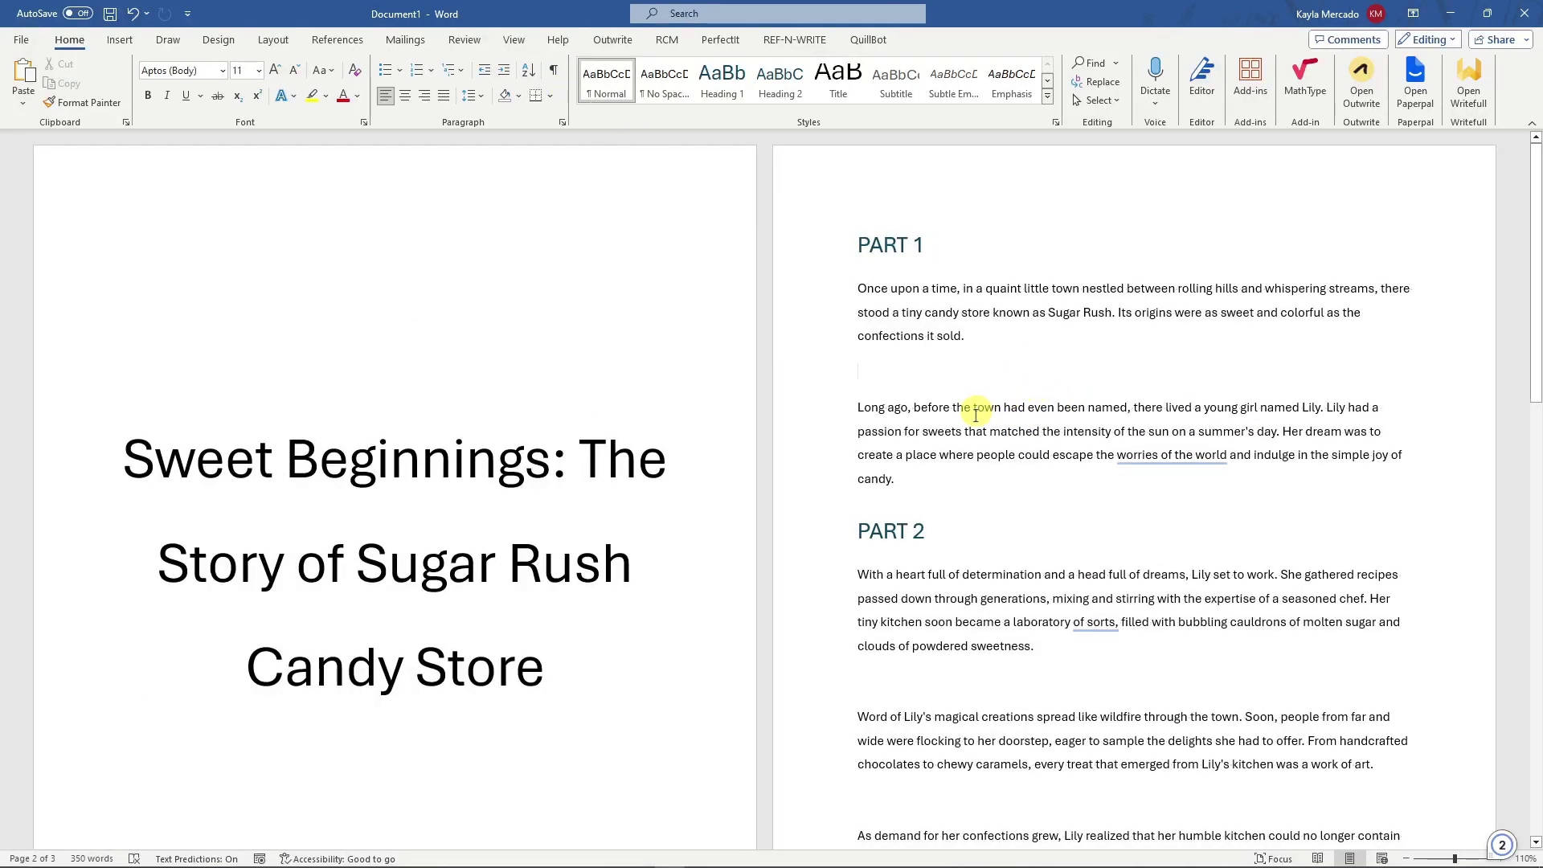
Open the line spacing options for the "Long ago" paragraph and review its Indents and Spacing and Line and Page Breaks settings
triple_click(846, 420)
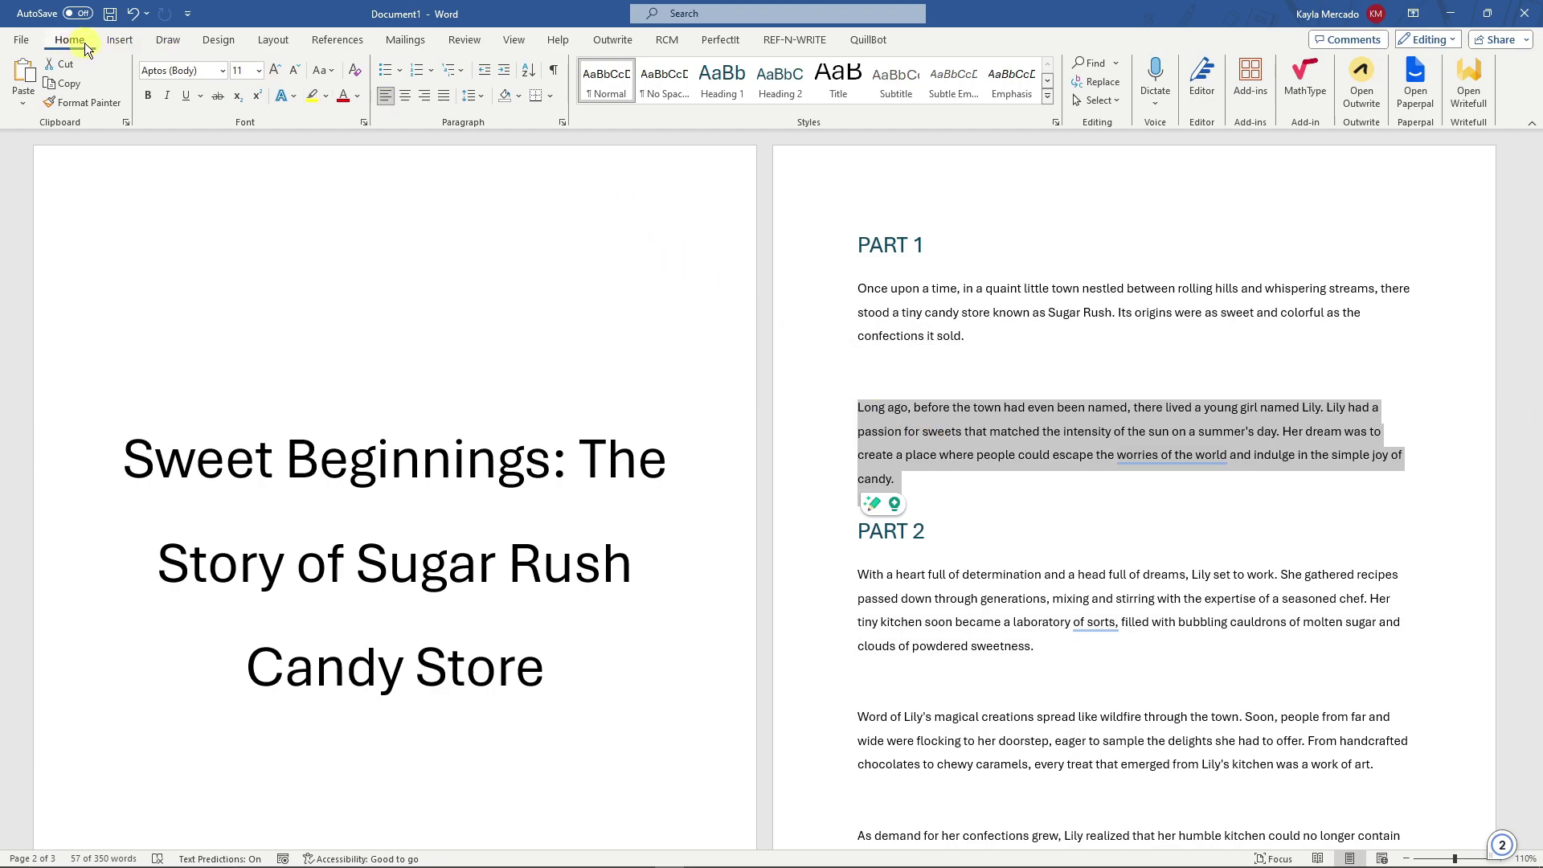
click(482, 96)
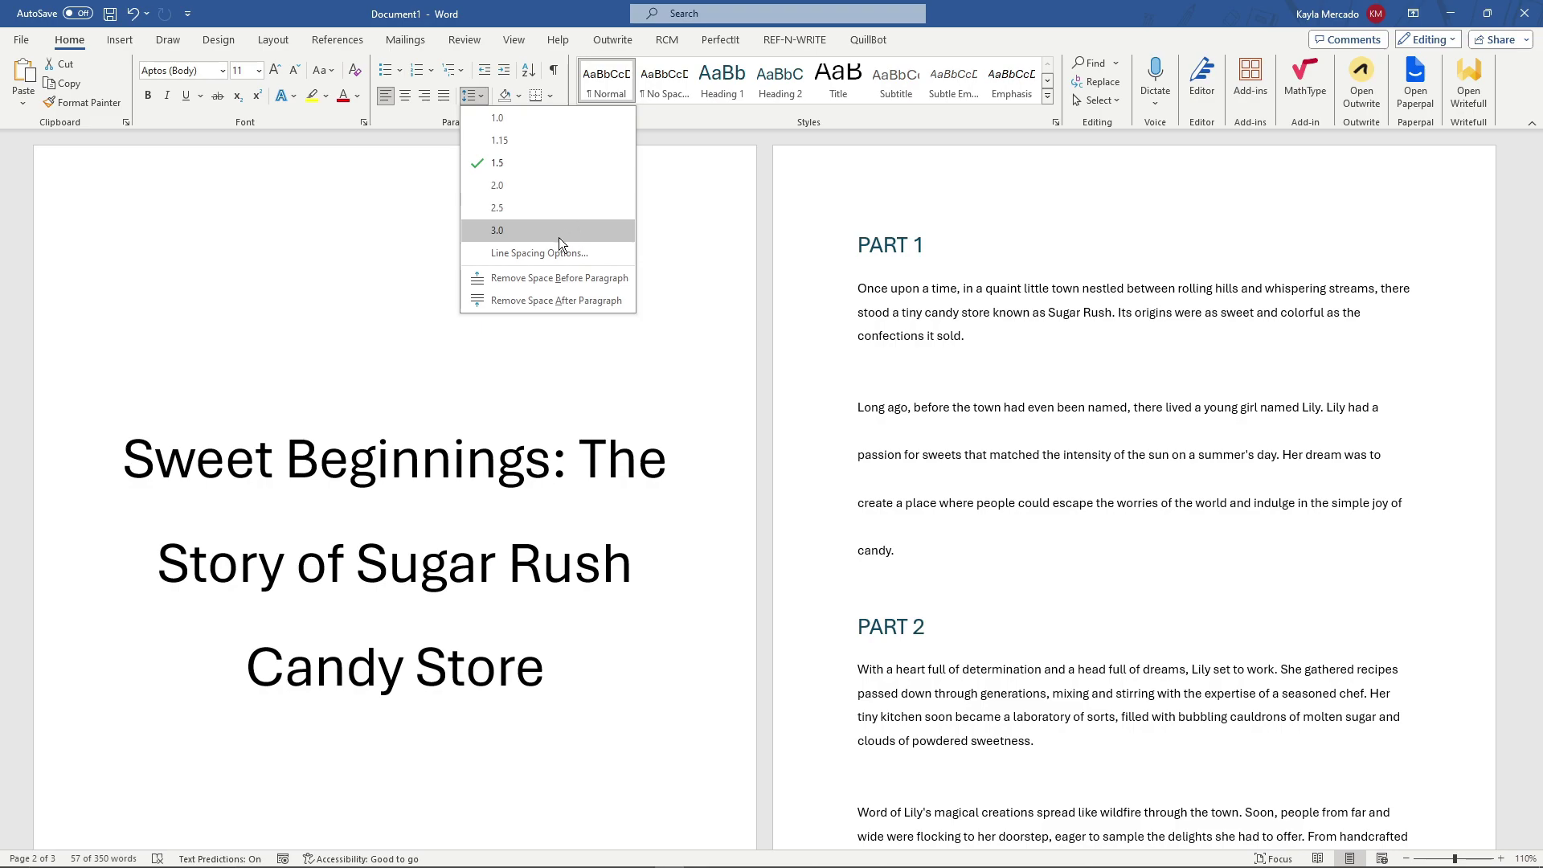
click(521, 252)
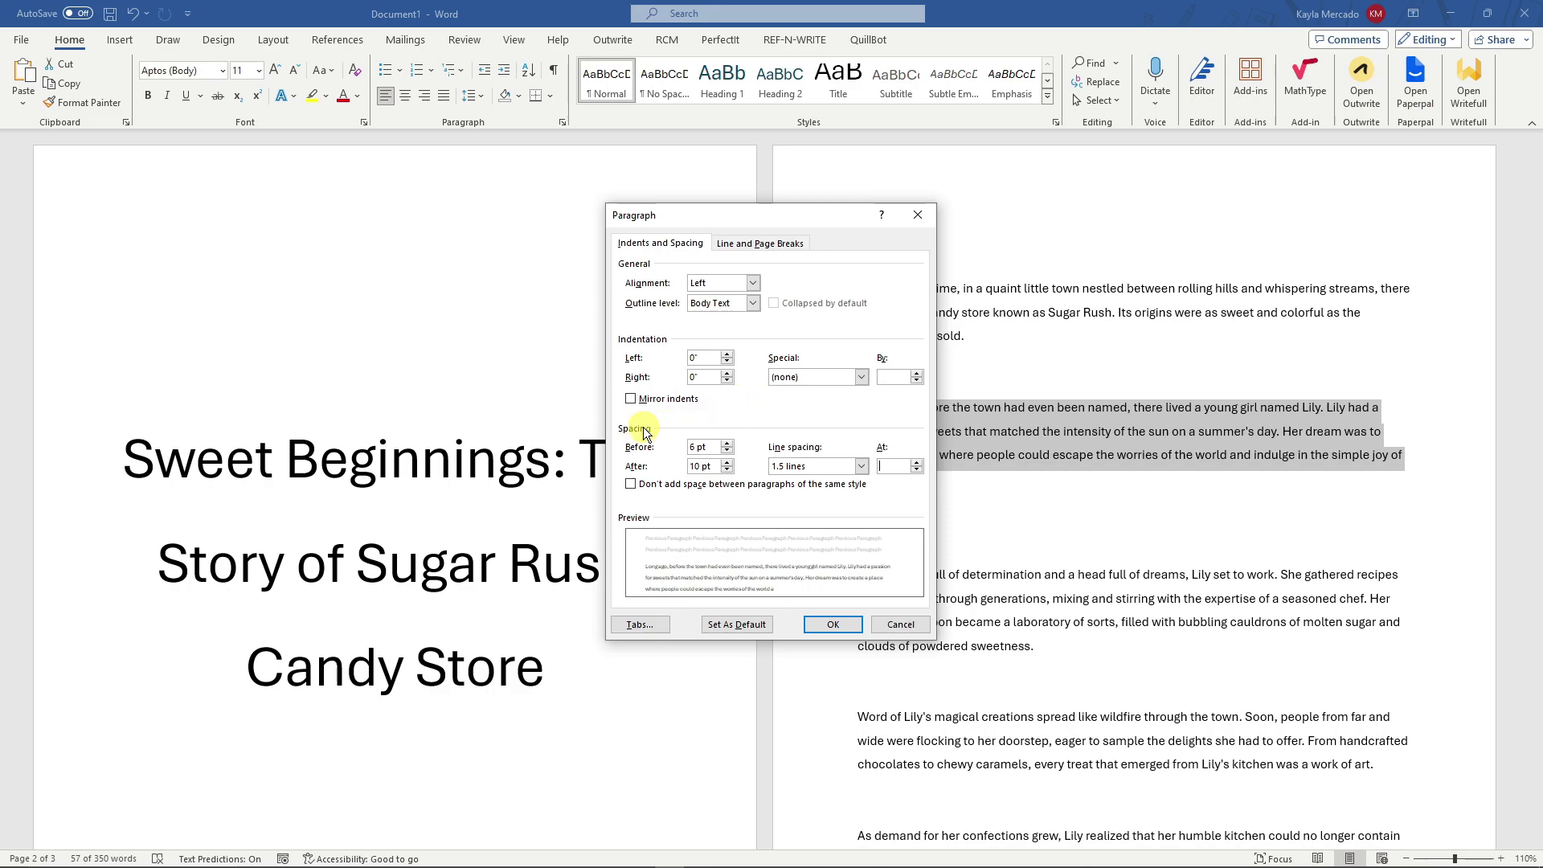
click(735, 244)
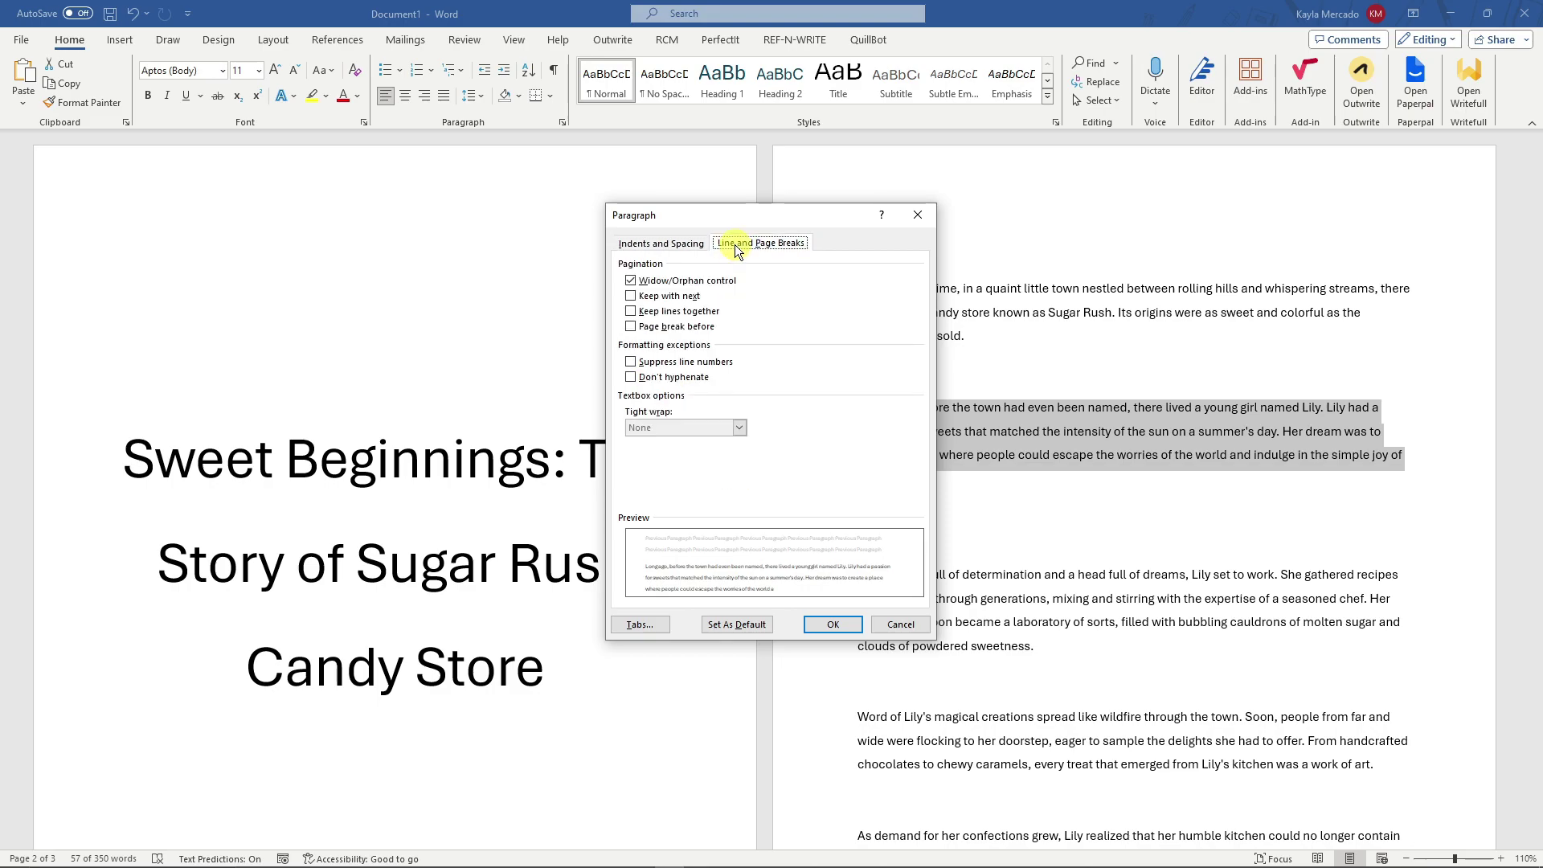
click(677, 239)
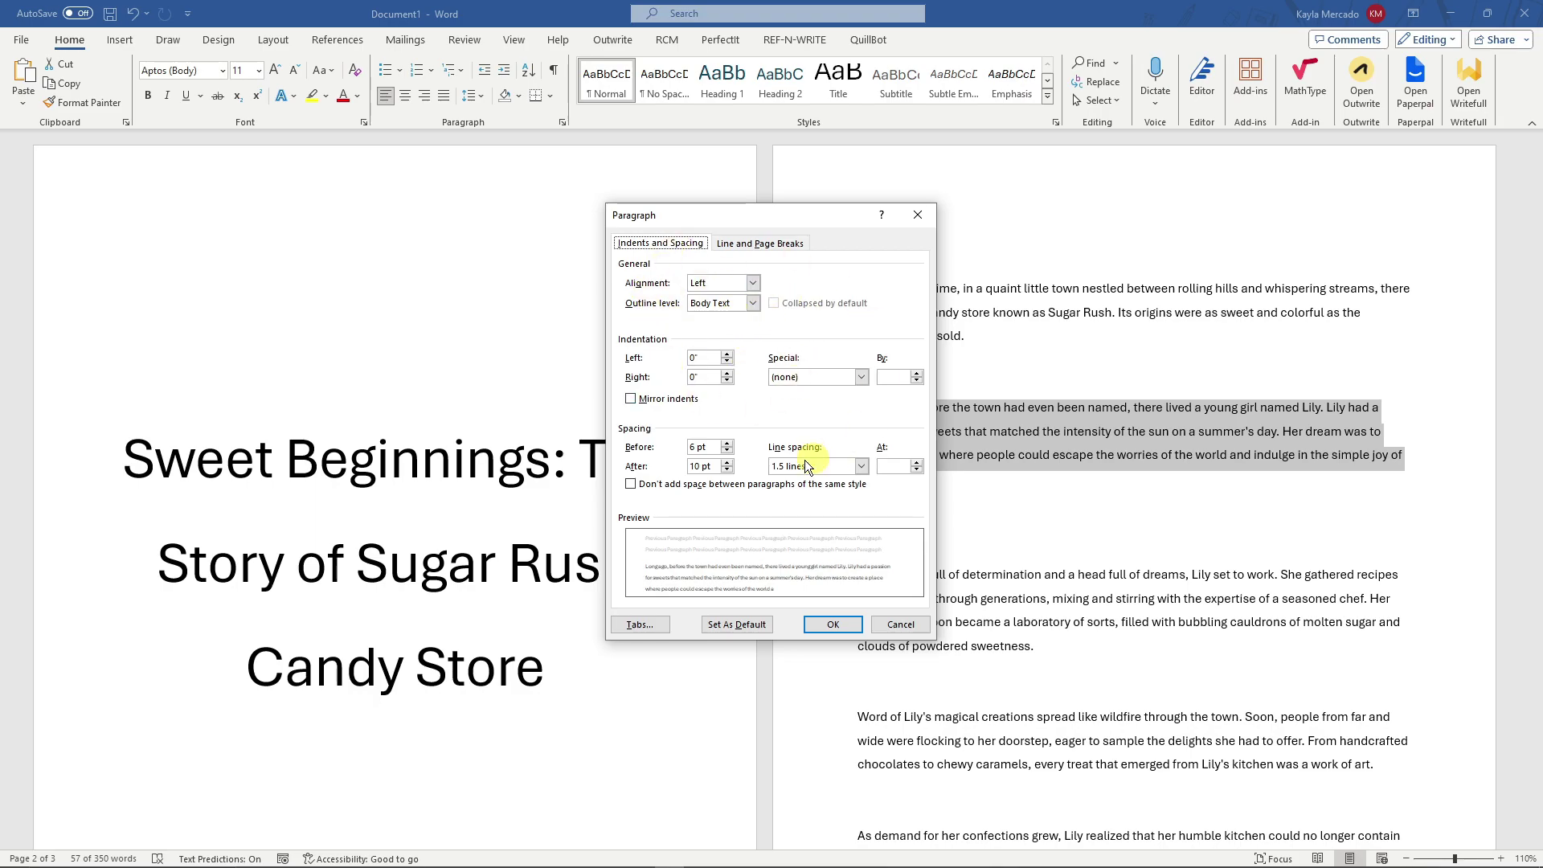
click(832, 624)
Set the line spacing of the "Long ago" paragraph under PART 1 to 3.0 and compare it with the surrounding paragraphs
drag(912, 475, 844, 406)
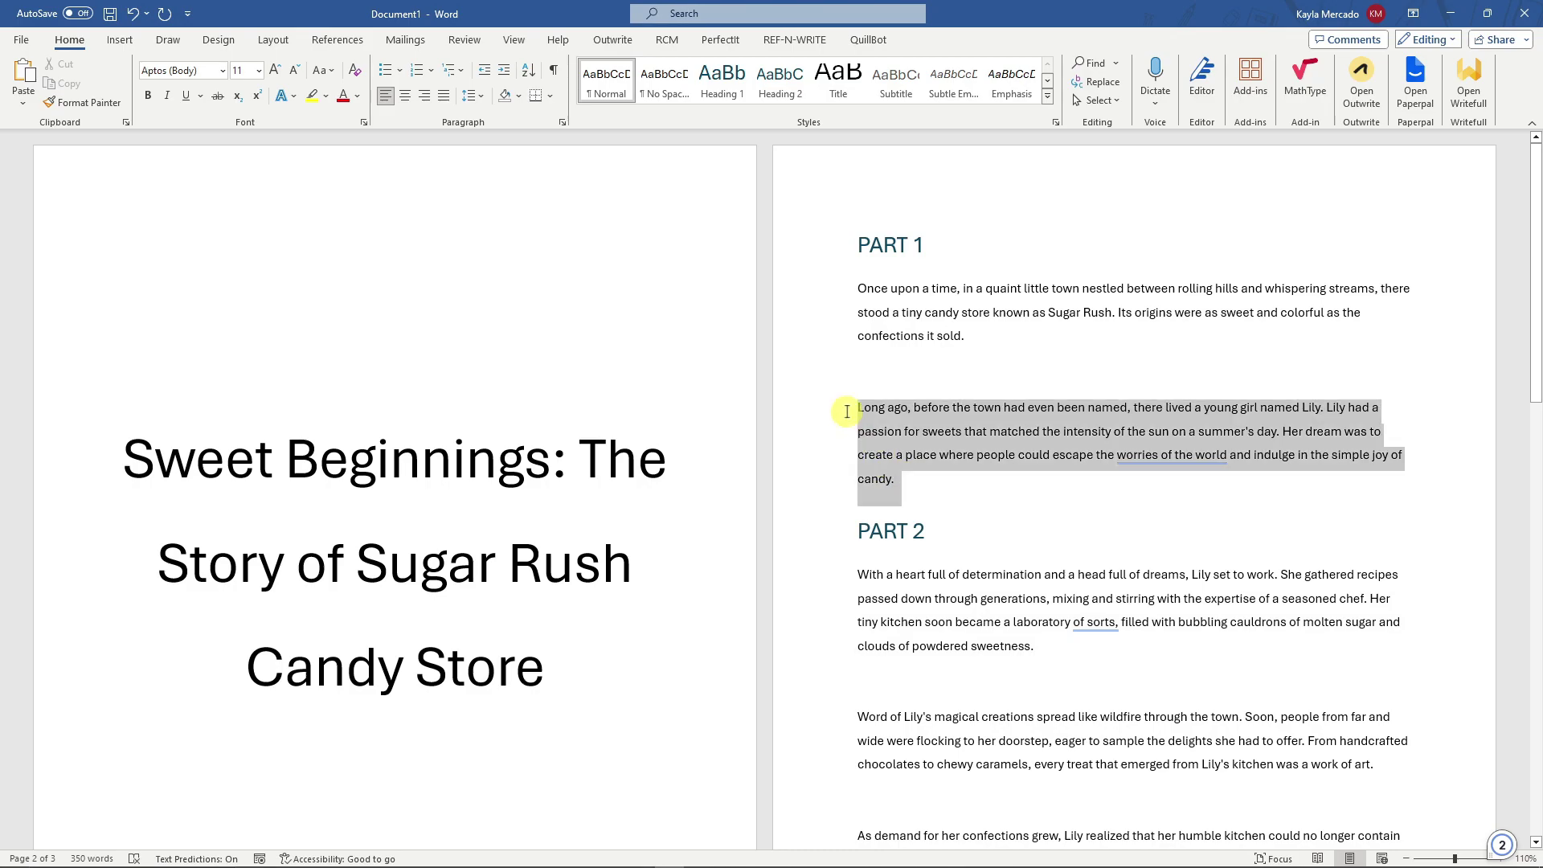
click(468, 95)
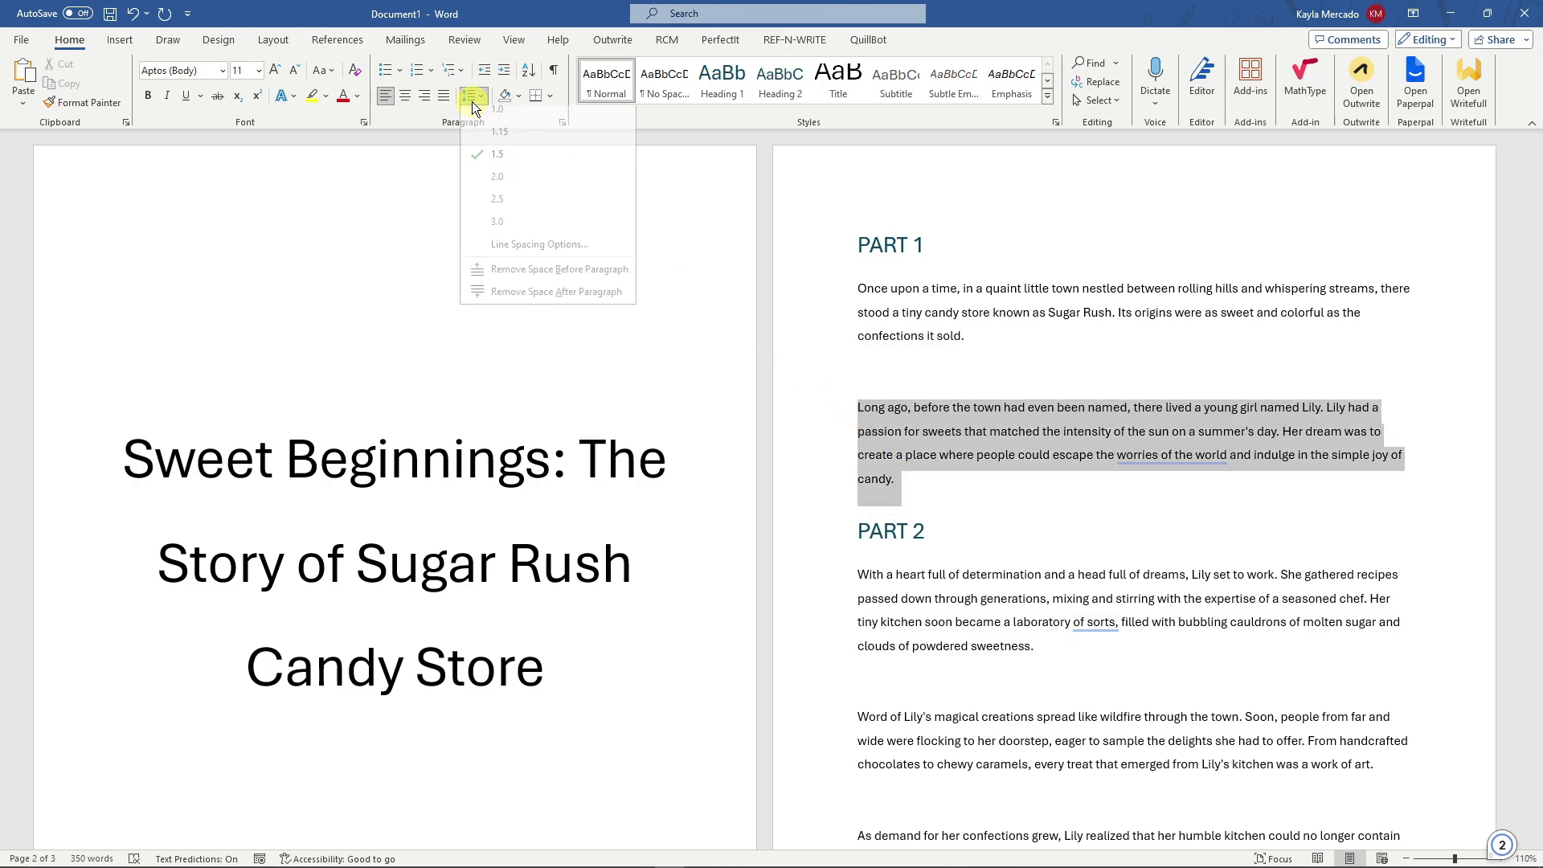
click(528, 230)
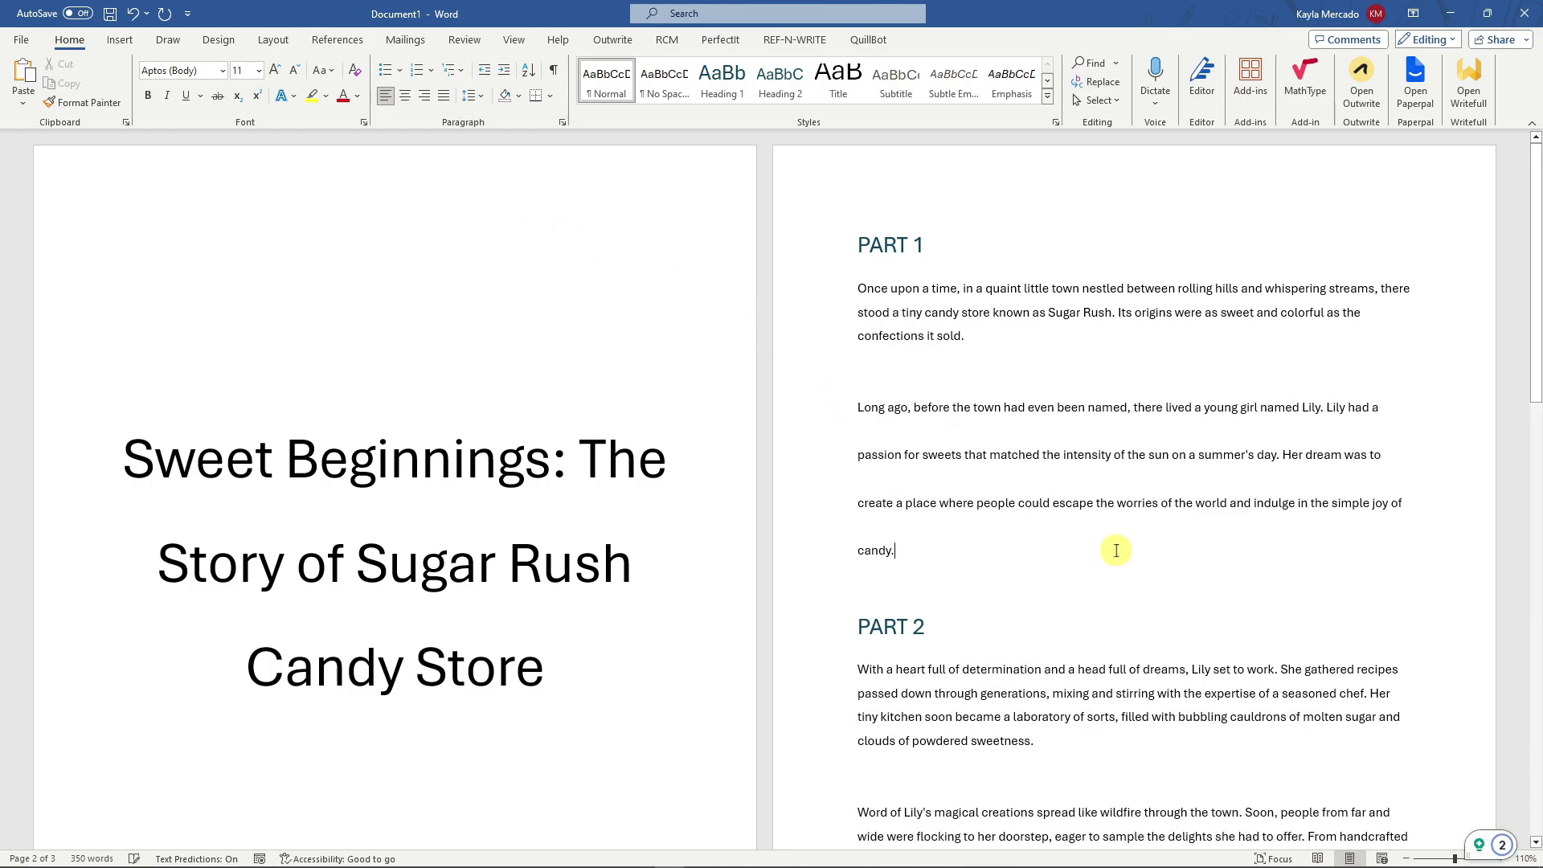
scroll(965, 566, down, 3)
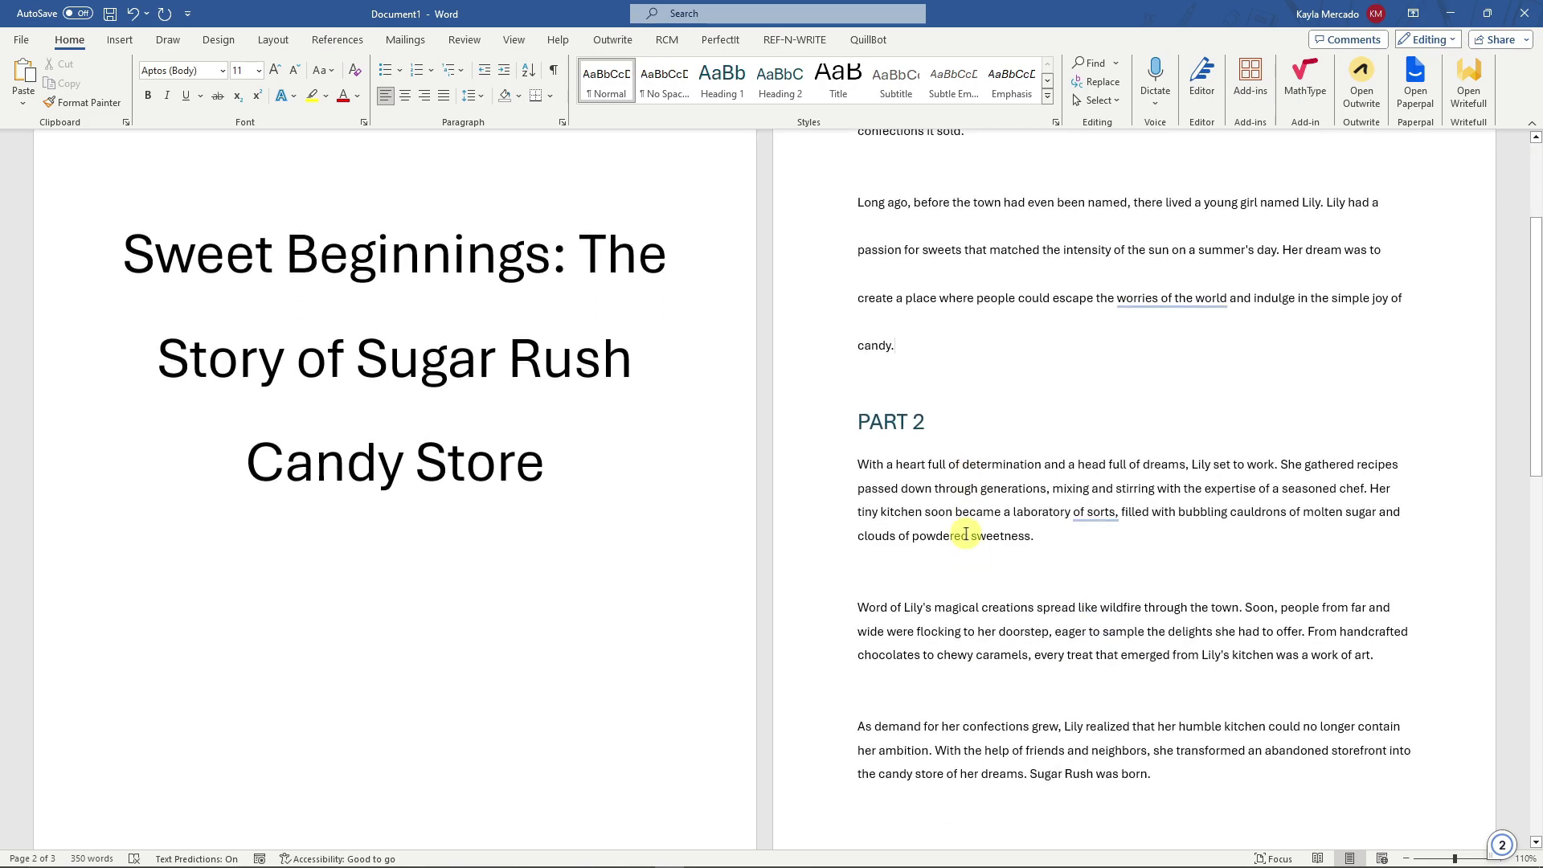
scroll(969, 555, up, 2)
Preview the Subtle Emphasis style on the "Long ago" paragraph without applying it
click(963, 519)
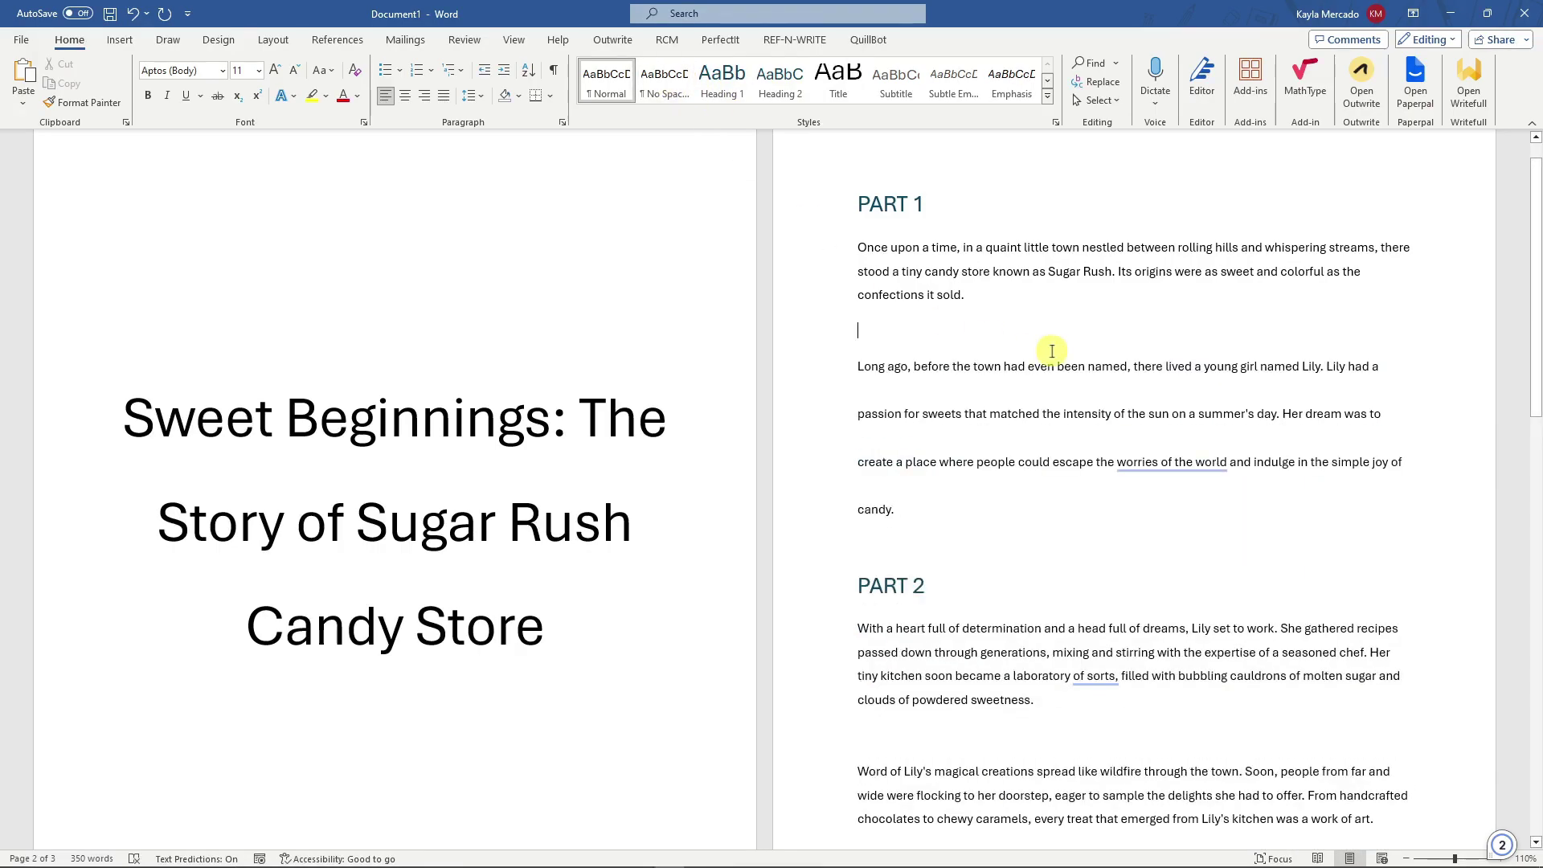
drag(902, 510, 846, 372)
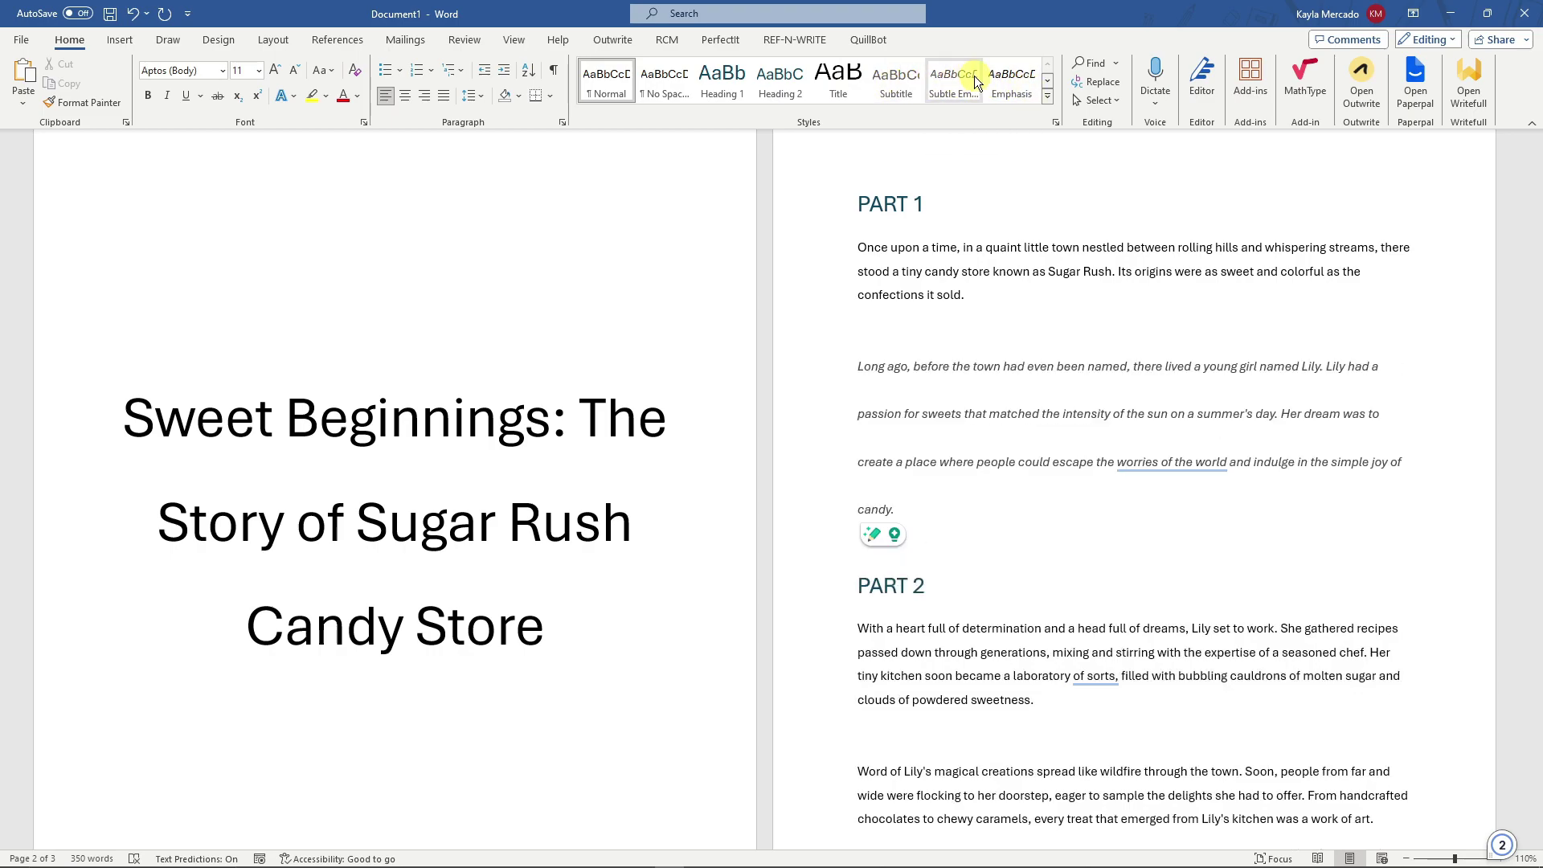
click(1070, 272)
Look over the PART 1 and PART 2 headings and the text beneath them, highlighting each heading
scroll(1023, 301, down, 2)
scroll(1024, 302, up, 2)
drag(924, 203, 857, 202)
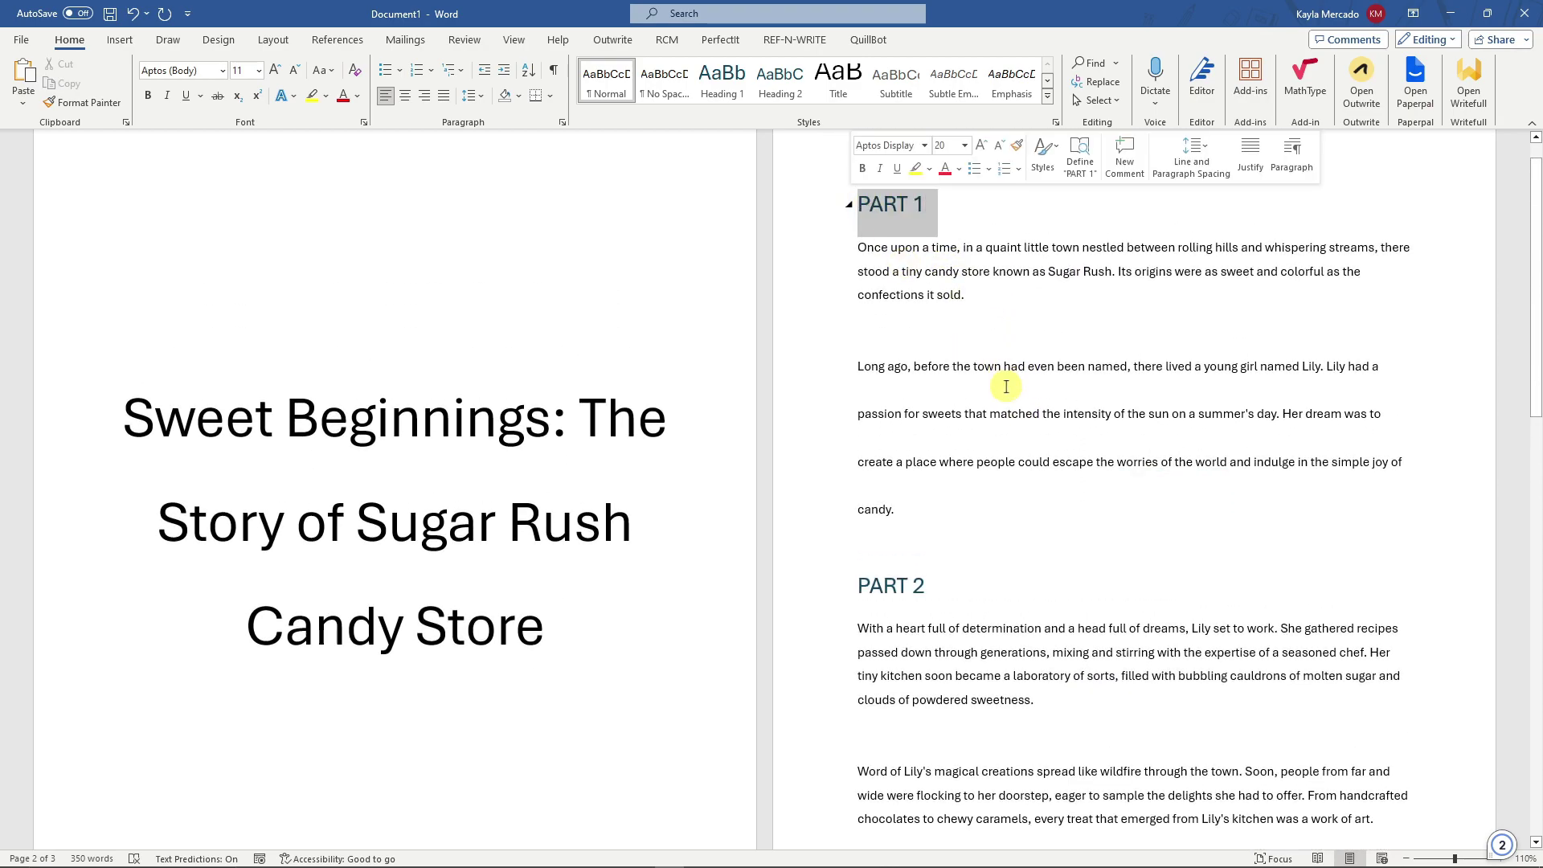
scroll(948, 400, down, 3)
drag(860, 463, 936, 465)
scroll(1004, 442, down, 7)
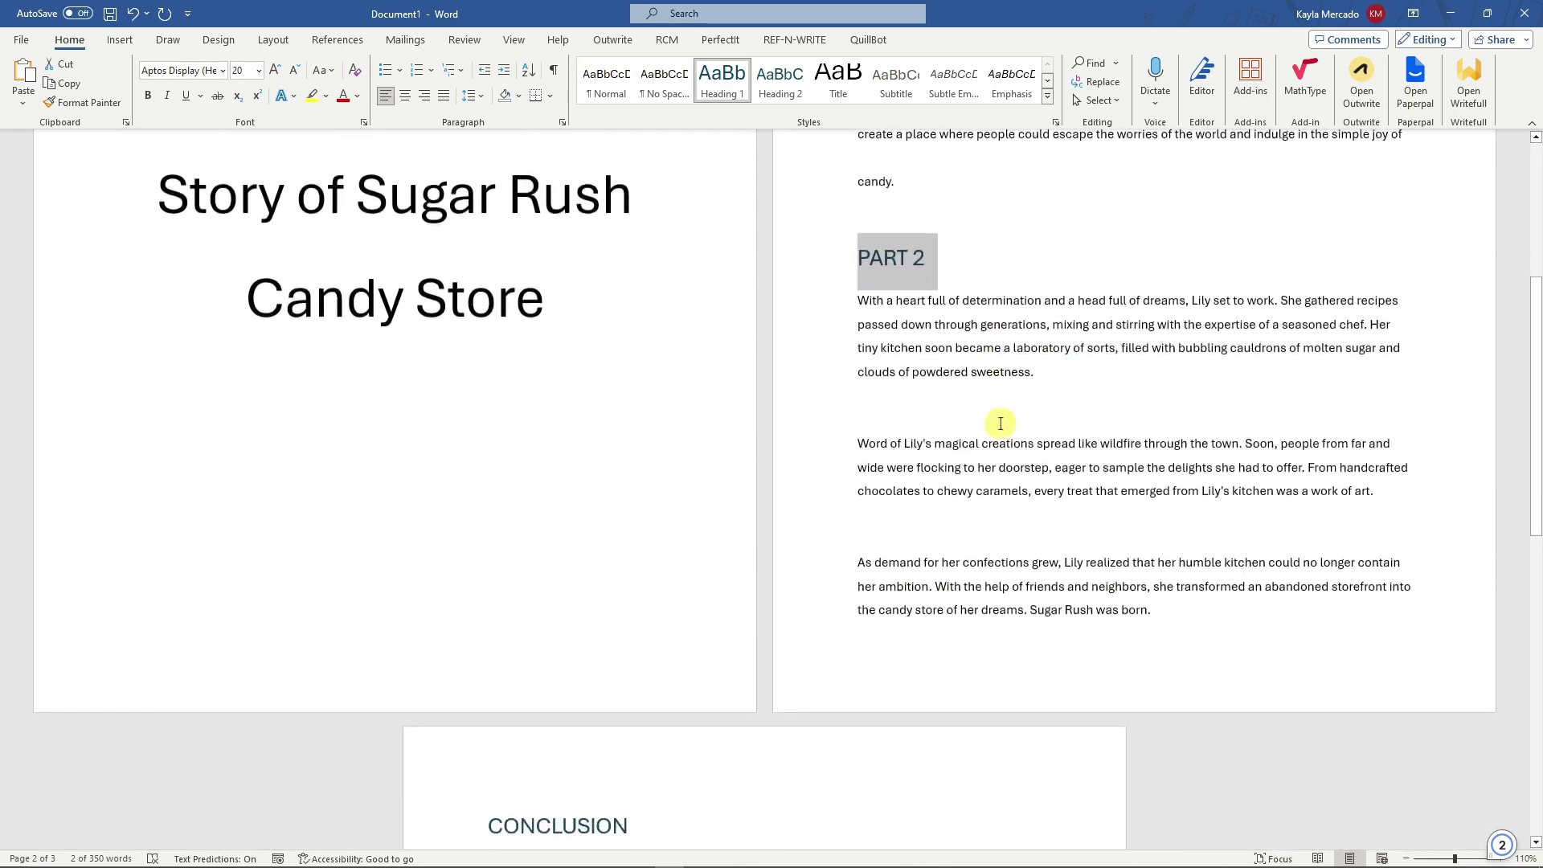
scroll(904, 398, up, 2)
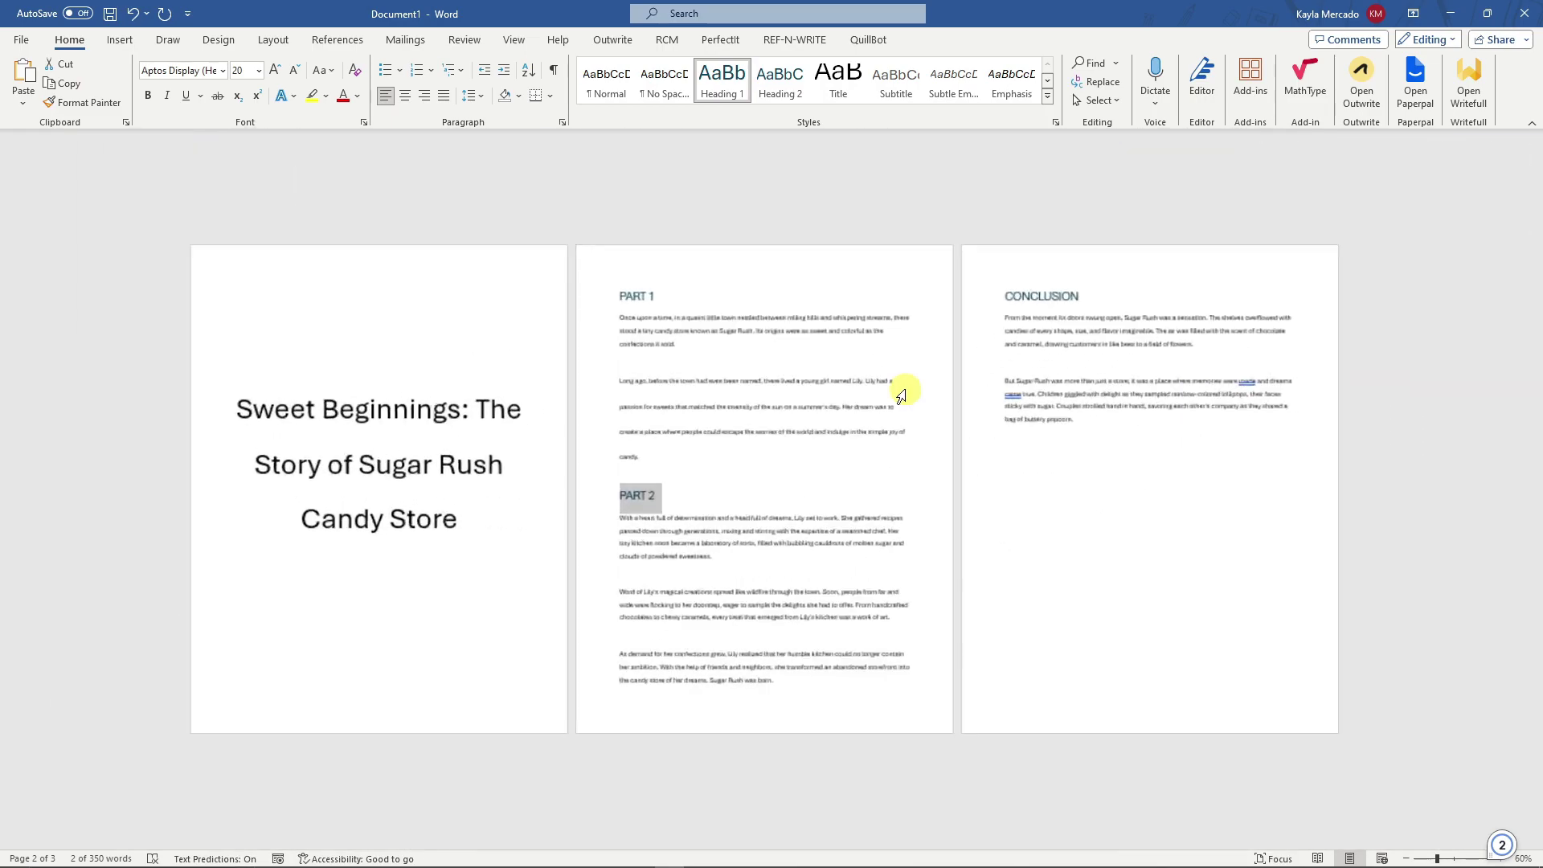
Apply the Title style to the PART 1, PART 2 and CONCLUSION headings
click(715, 371)
triple_click(615, 287)
click(641, 293)
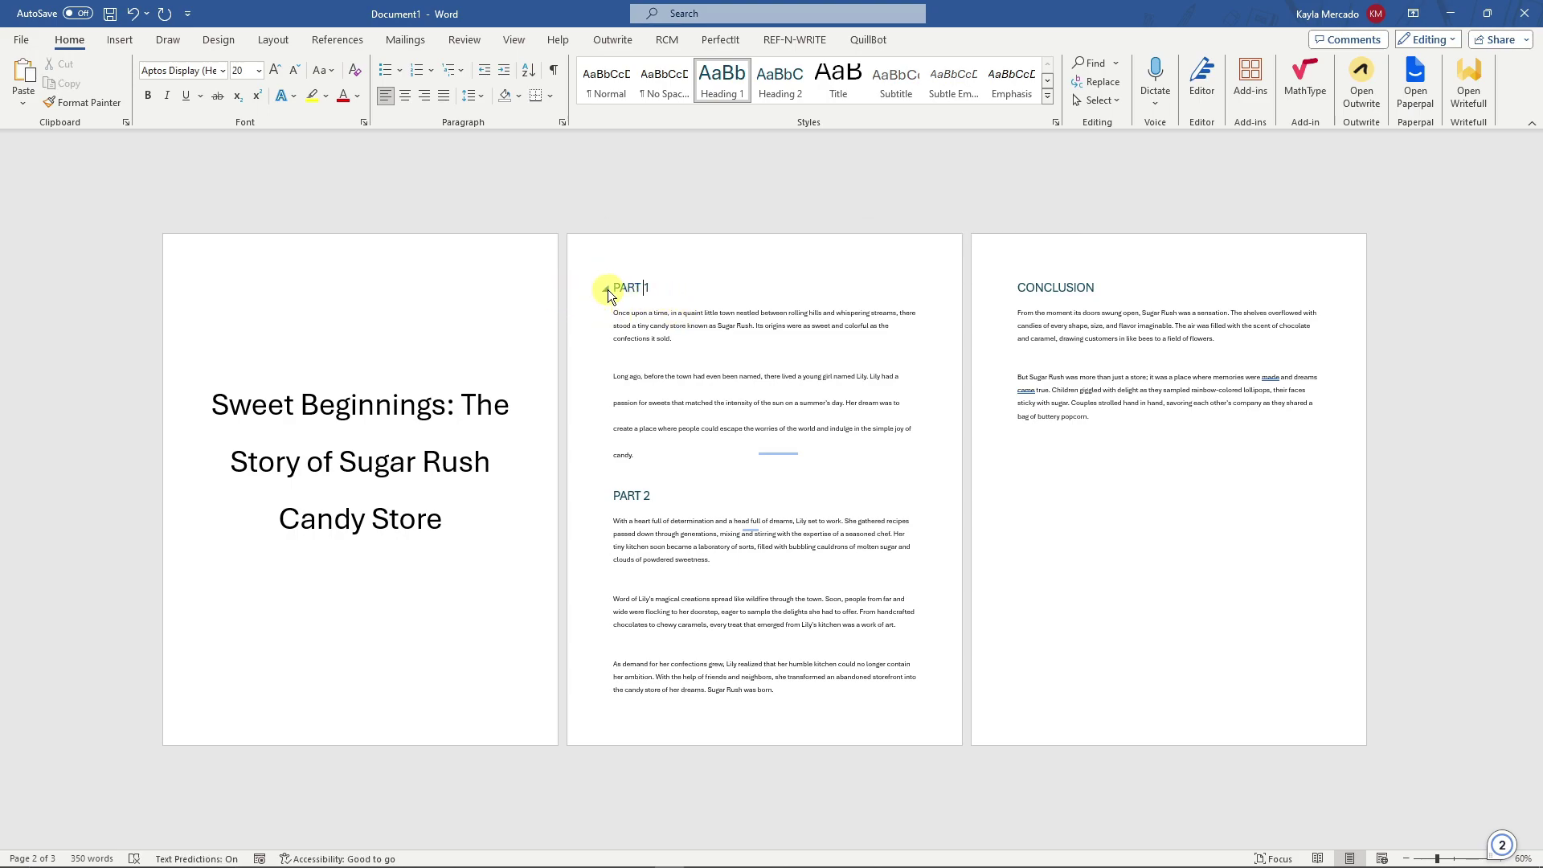
click(606, 288)
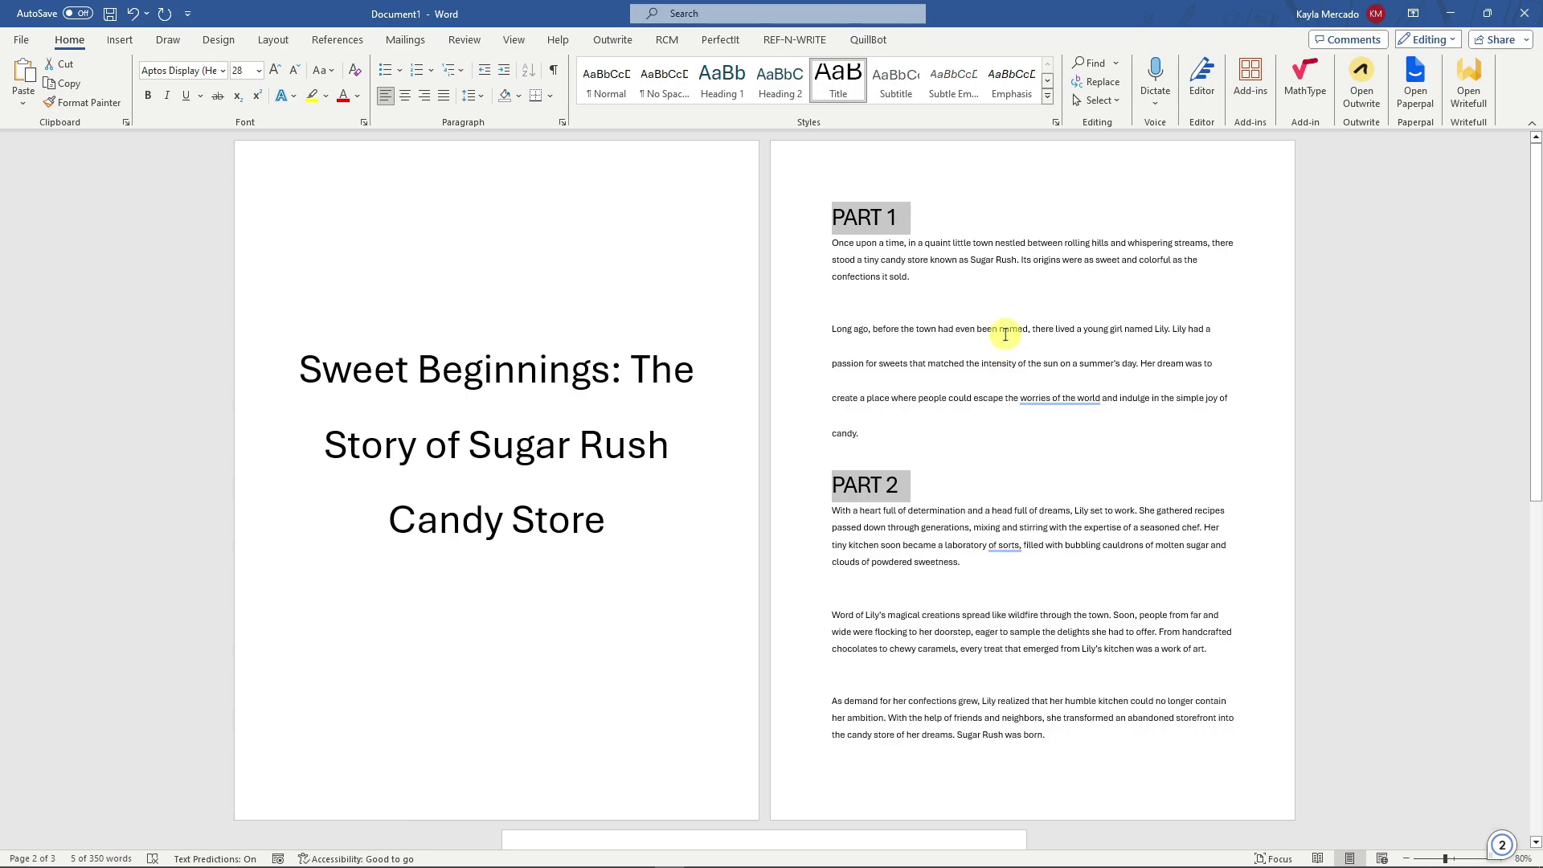
click(1005, 334)
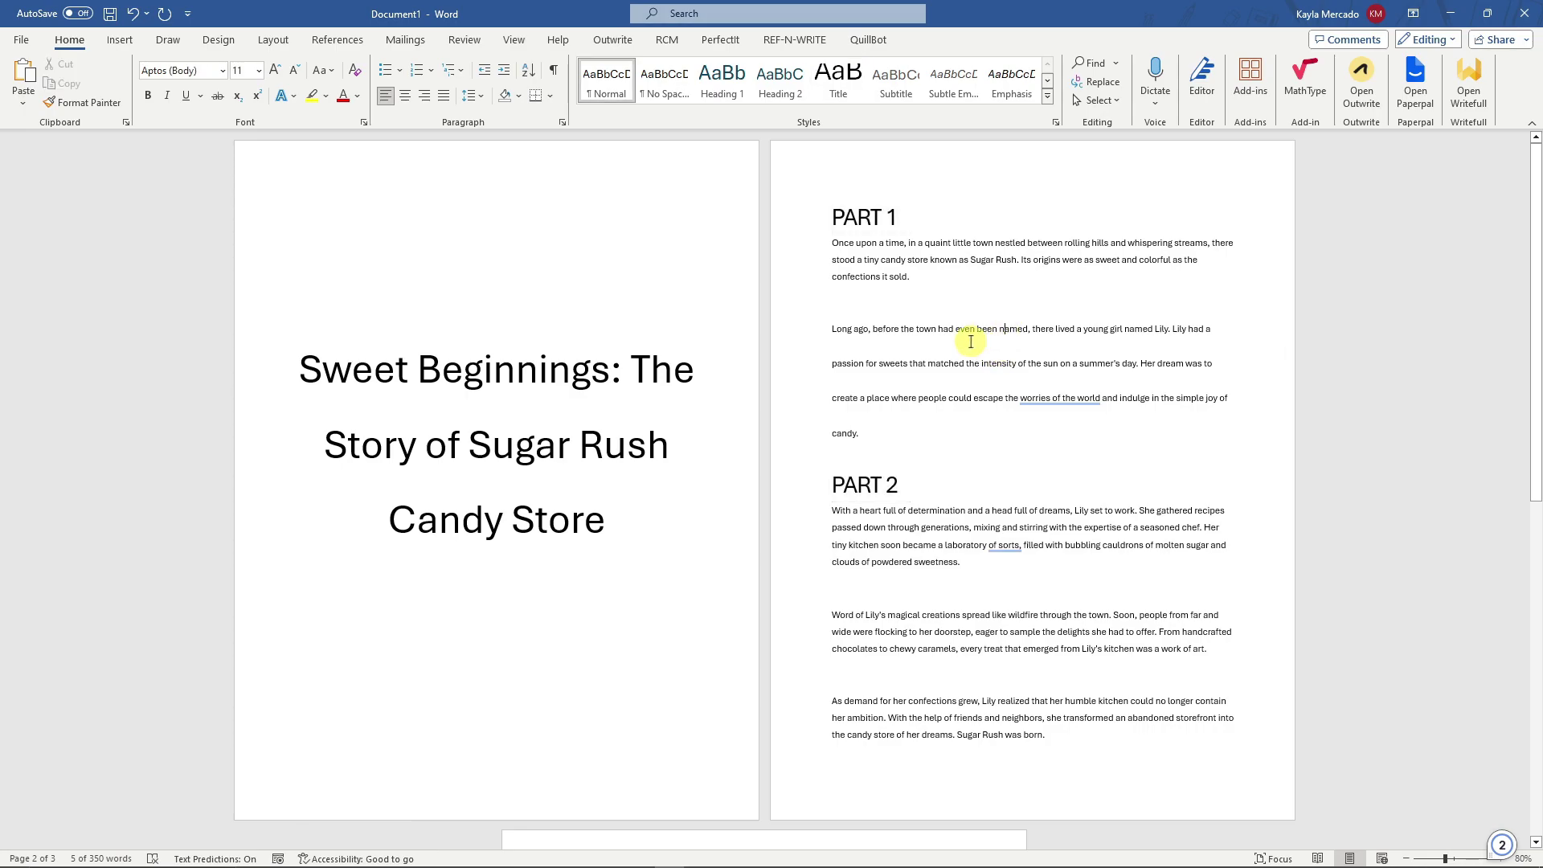
Open the Title style for modification and try paragraph spacing of 18 pt before and 16 pt after
click(858, 224)
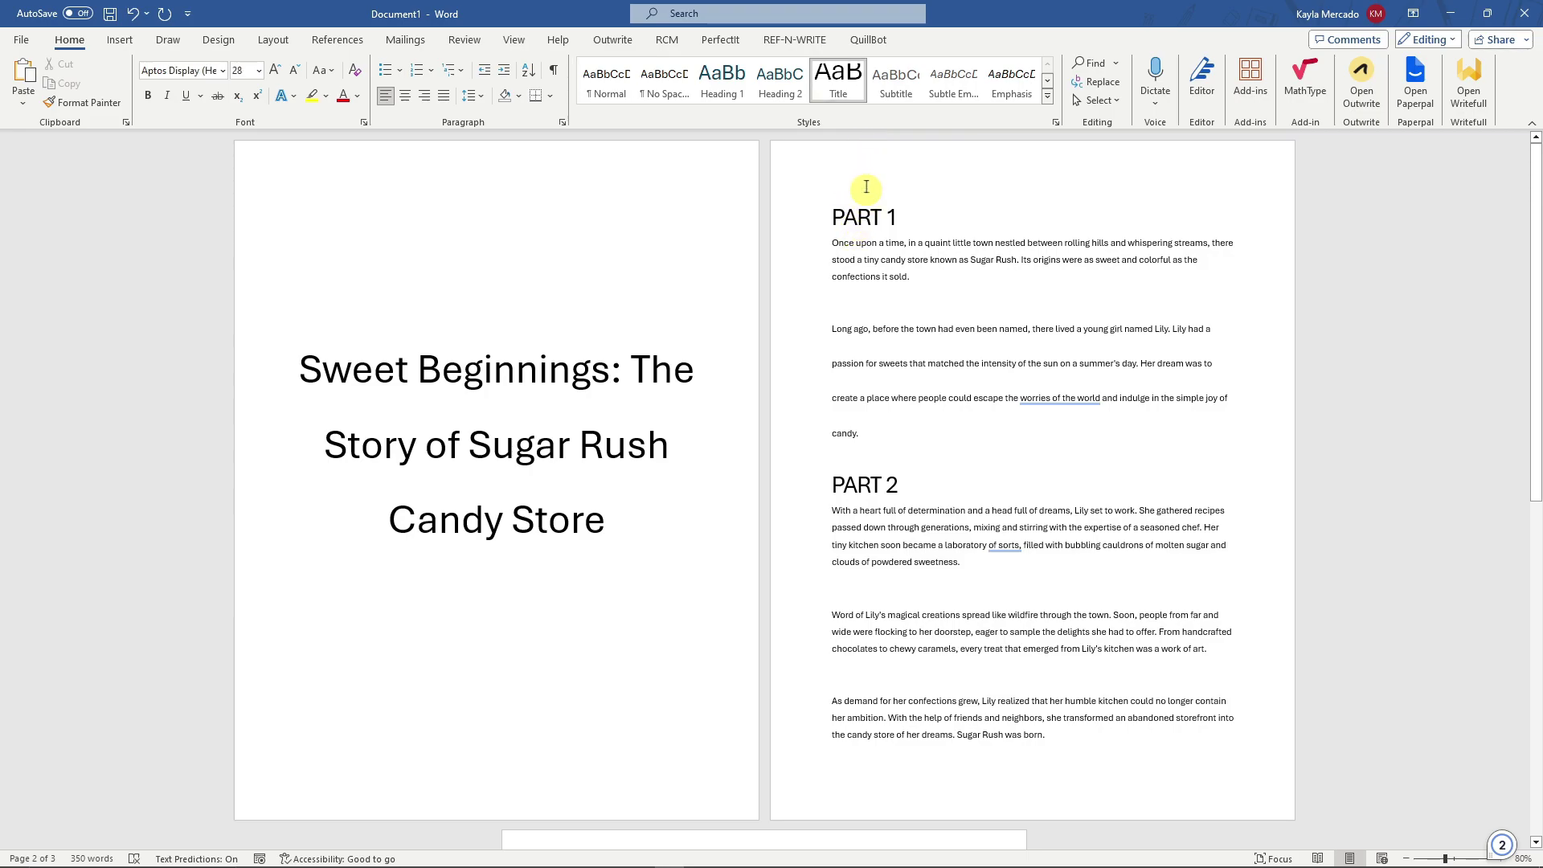
right_click(836, 78)
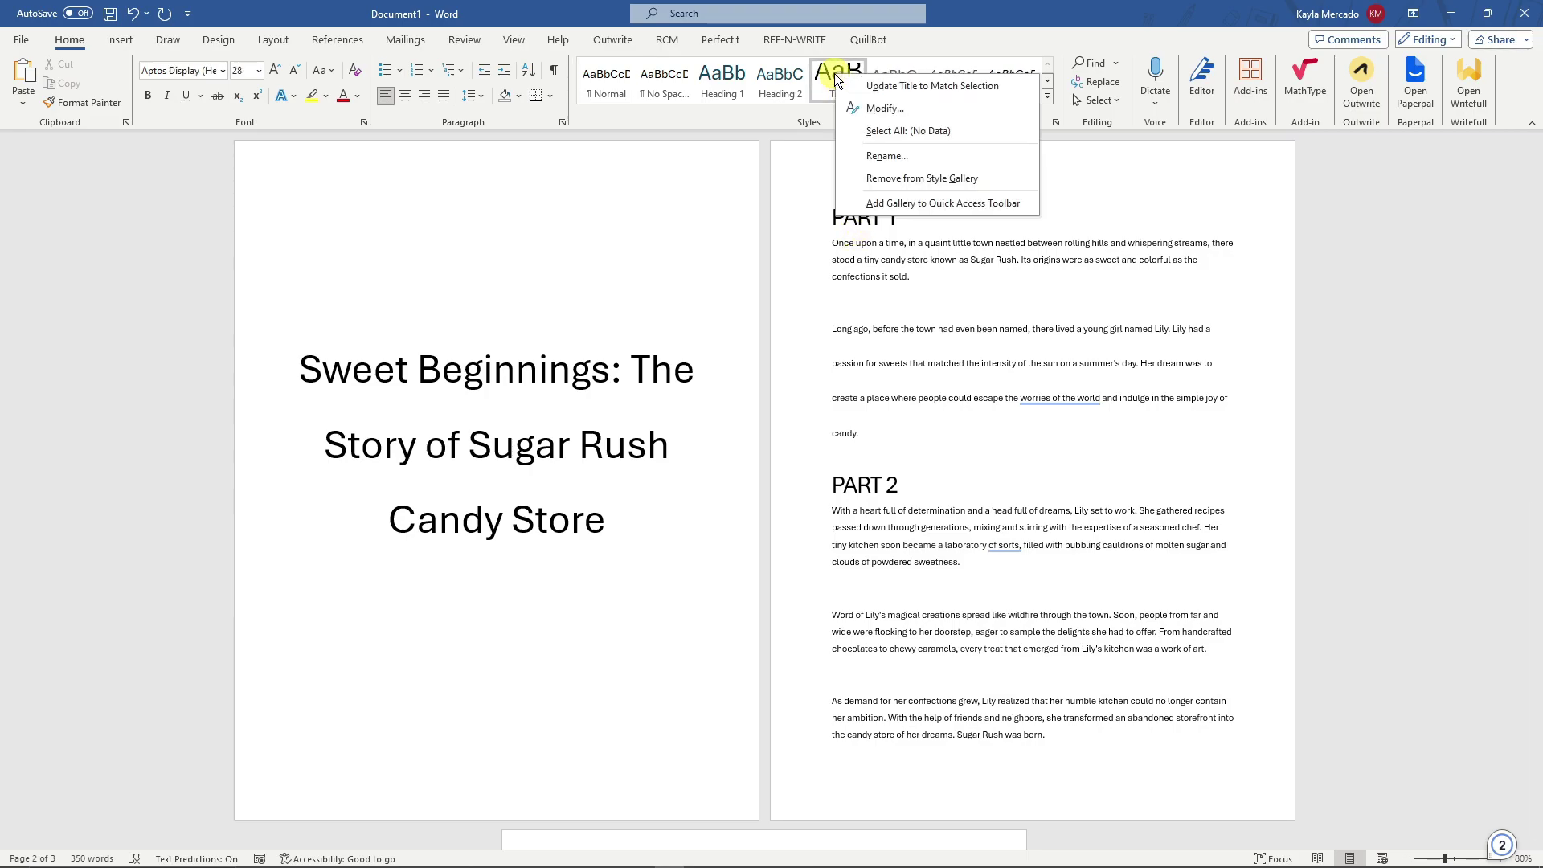
click(884, 110)
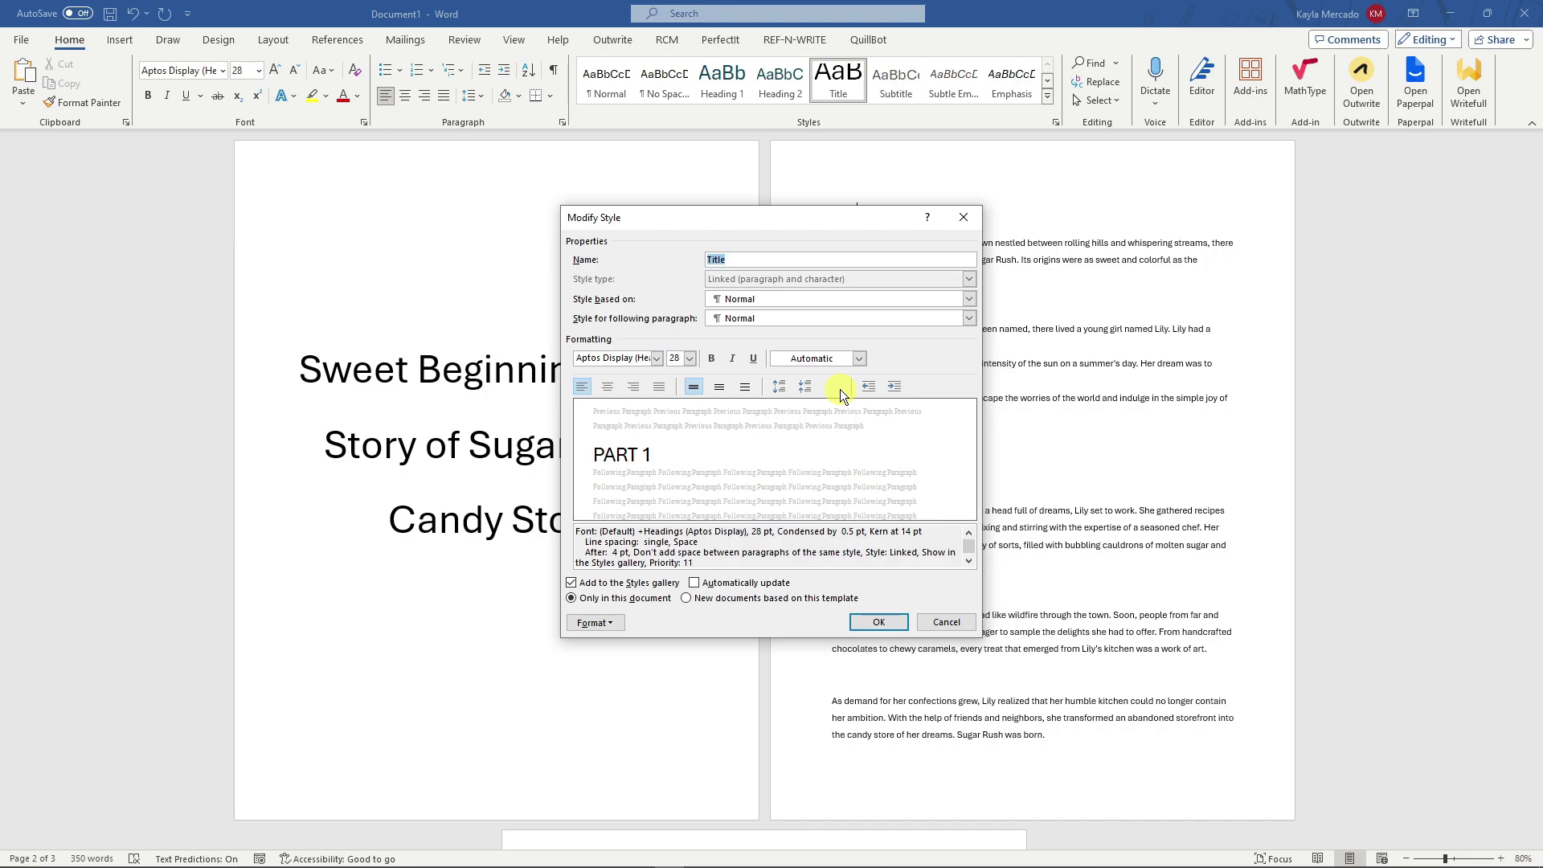
click(779, 386)
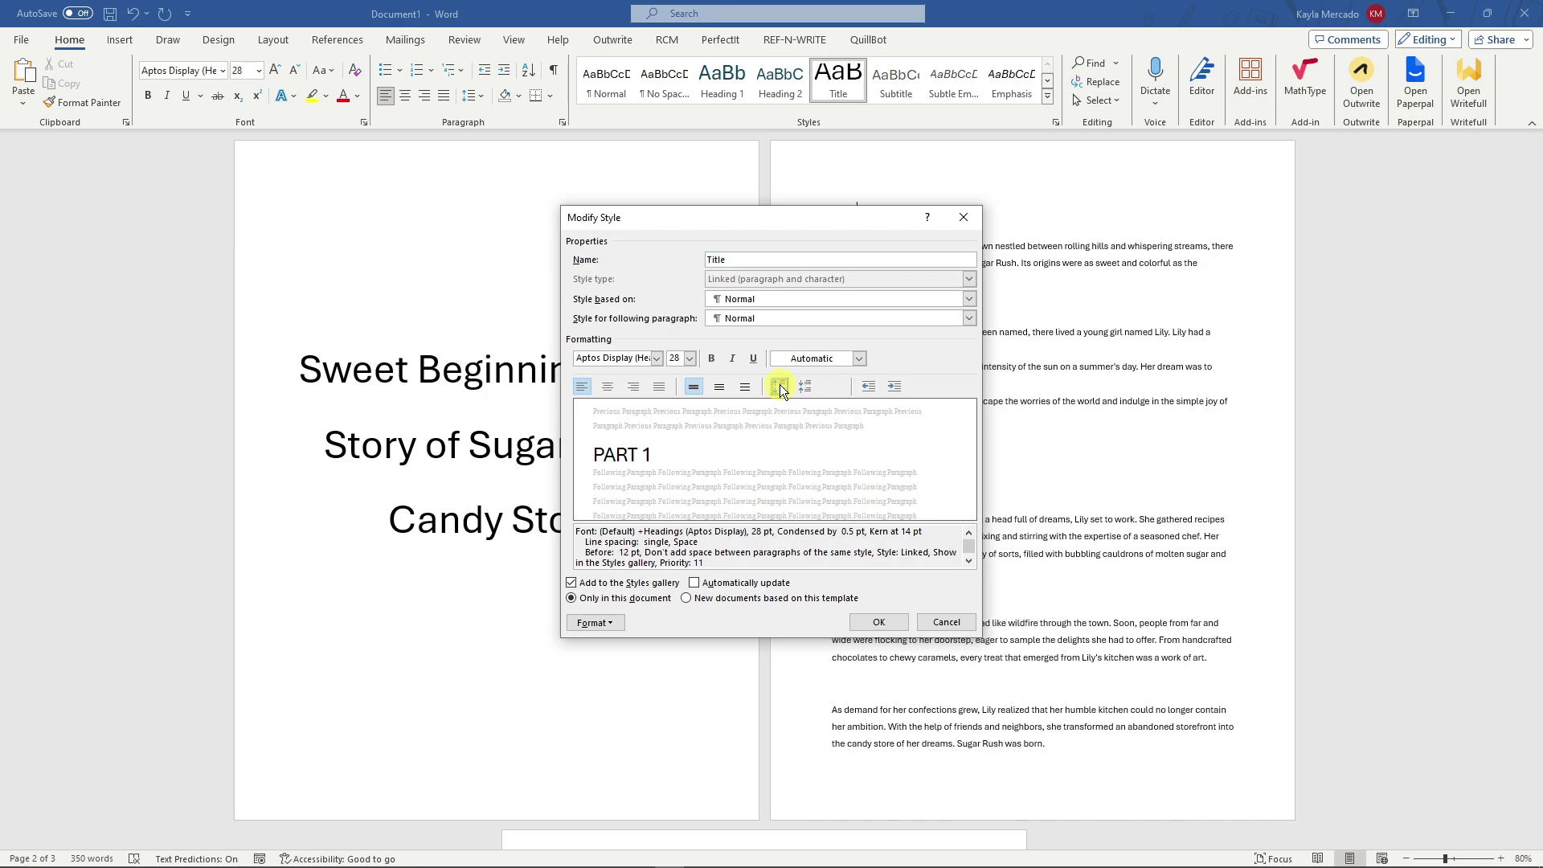
click(804, 385)
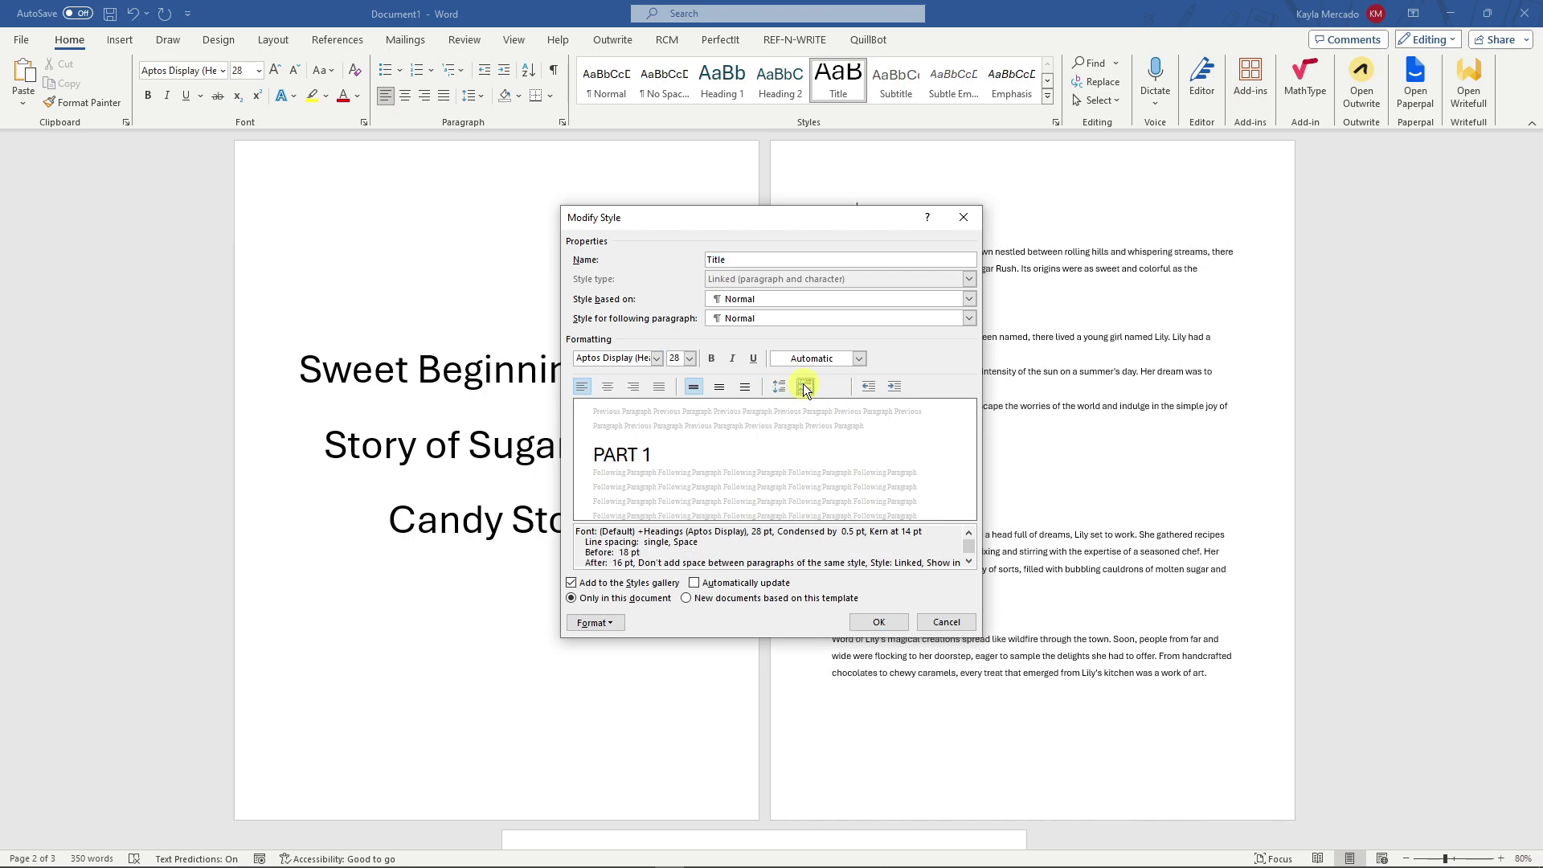
Try a 1" left indent and double, 1.5 and single line spacing for the Title style, and close without confirming
click(898, 386)
click(744, 386)
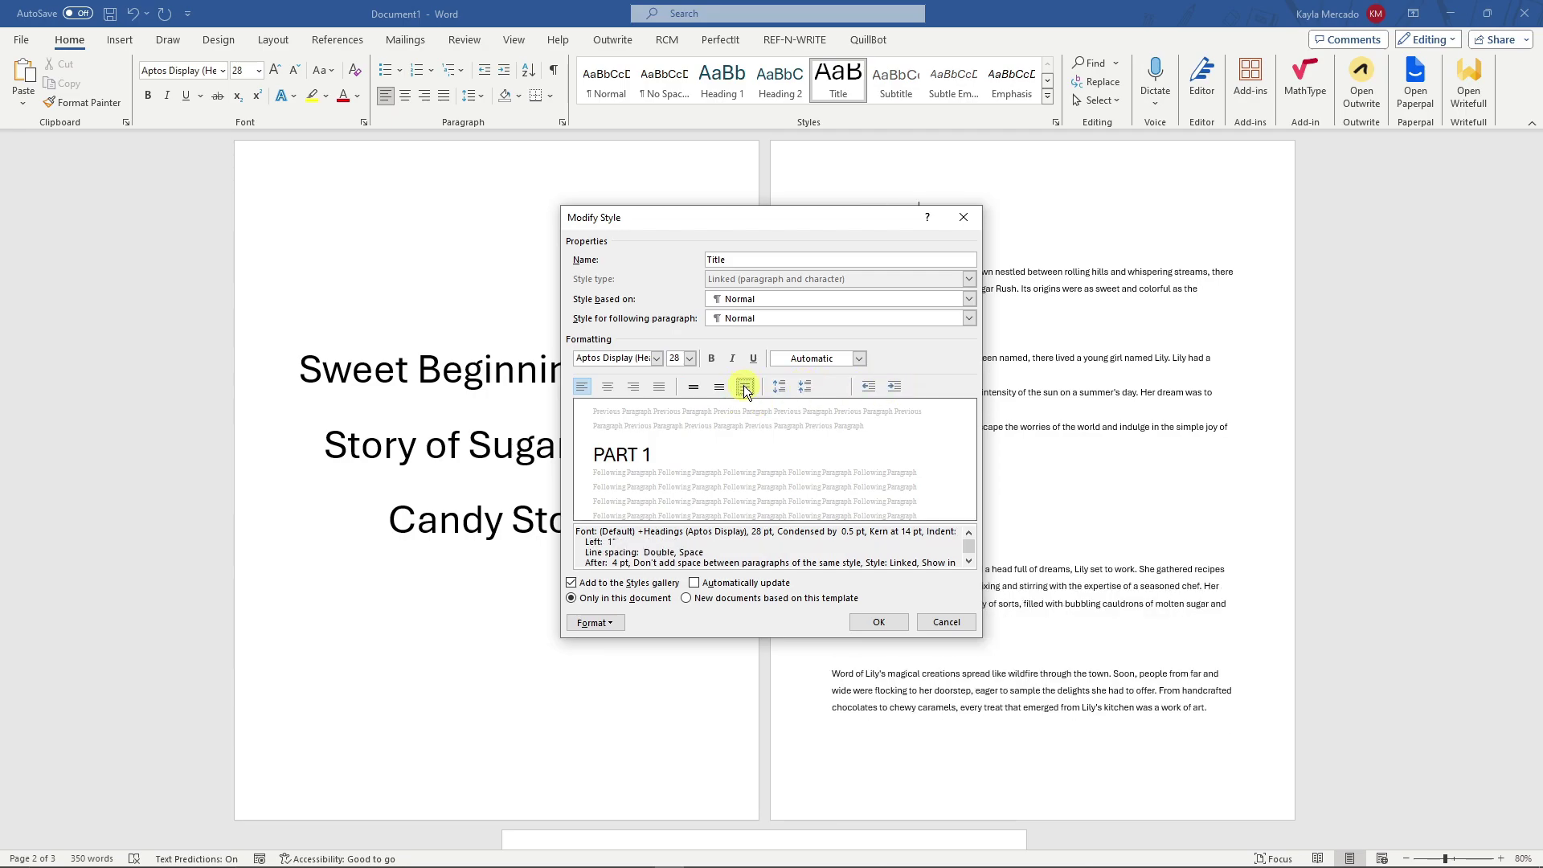
click(717, 386)
click(693, 386)
click(805, 387)
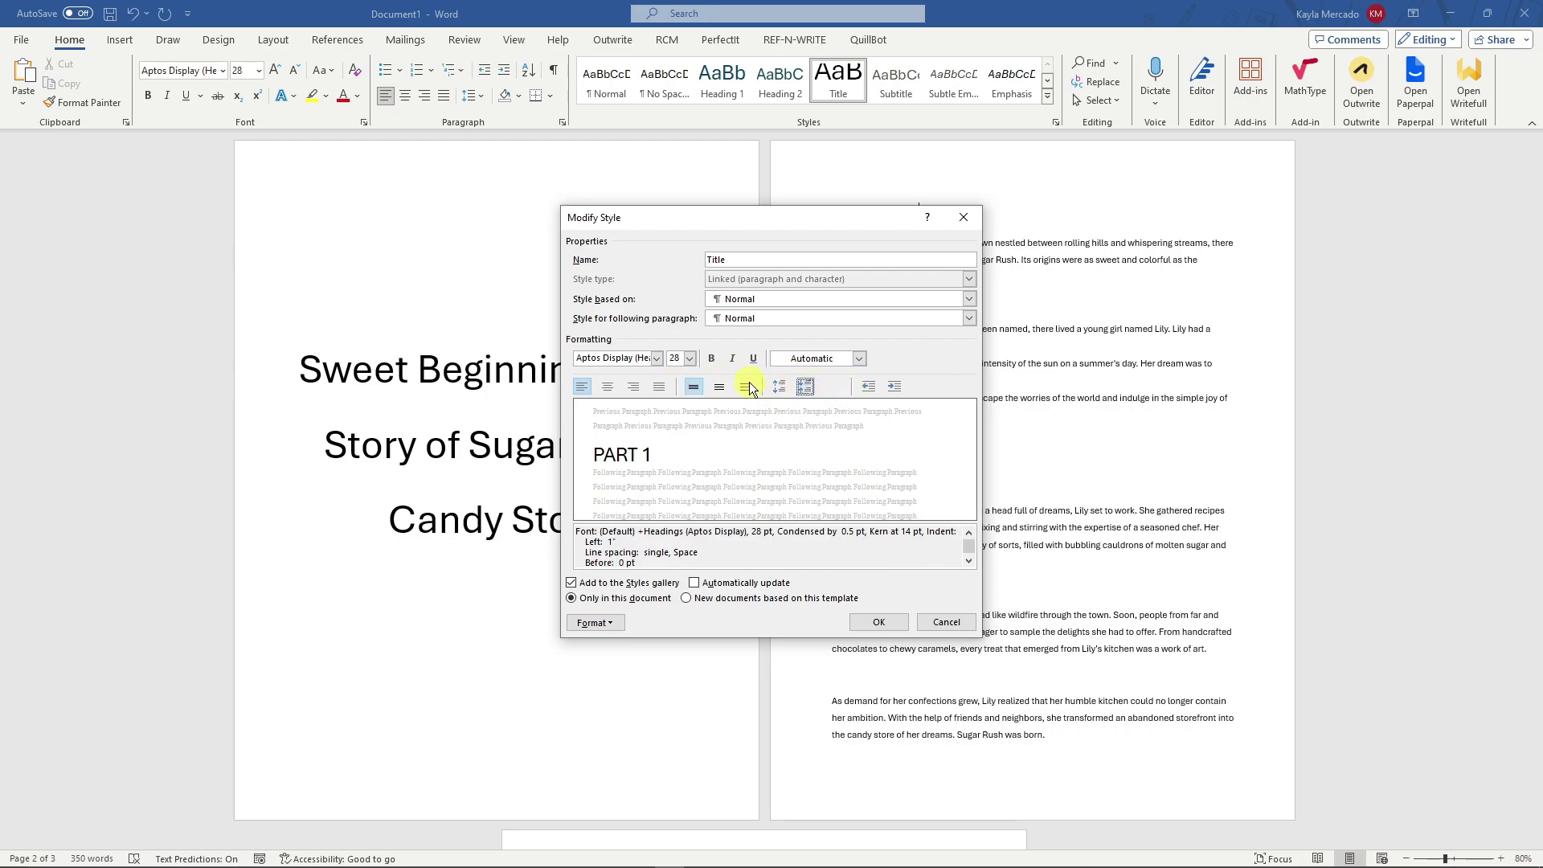
click(968, 219)
Review the indents and spacing in the PART 1 heading's paragraph settings without changing them
click(561, 120)
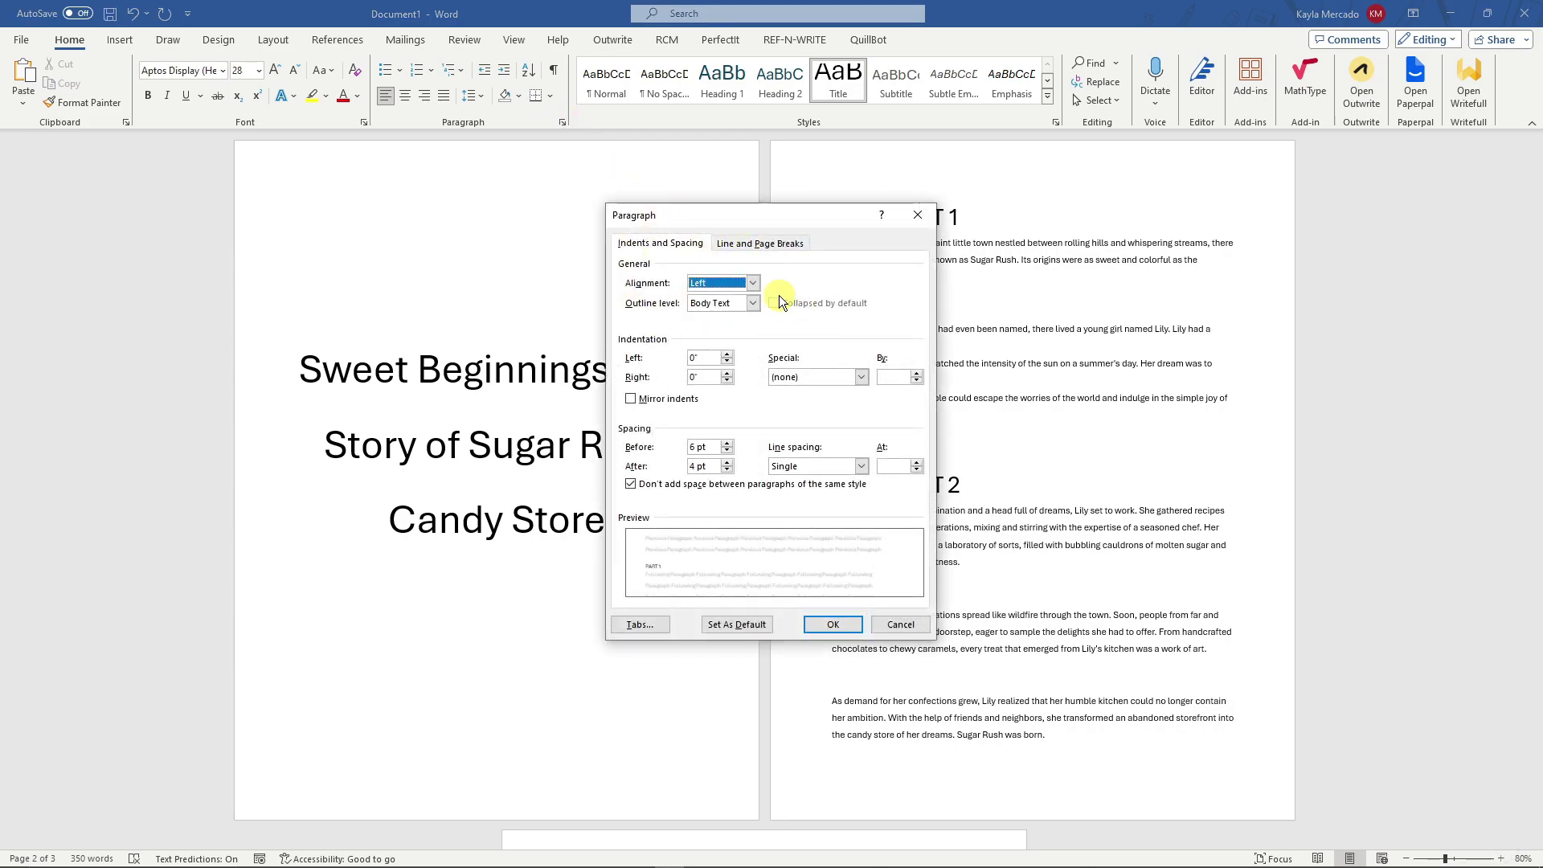
click(918, 216)
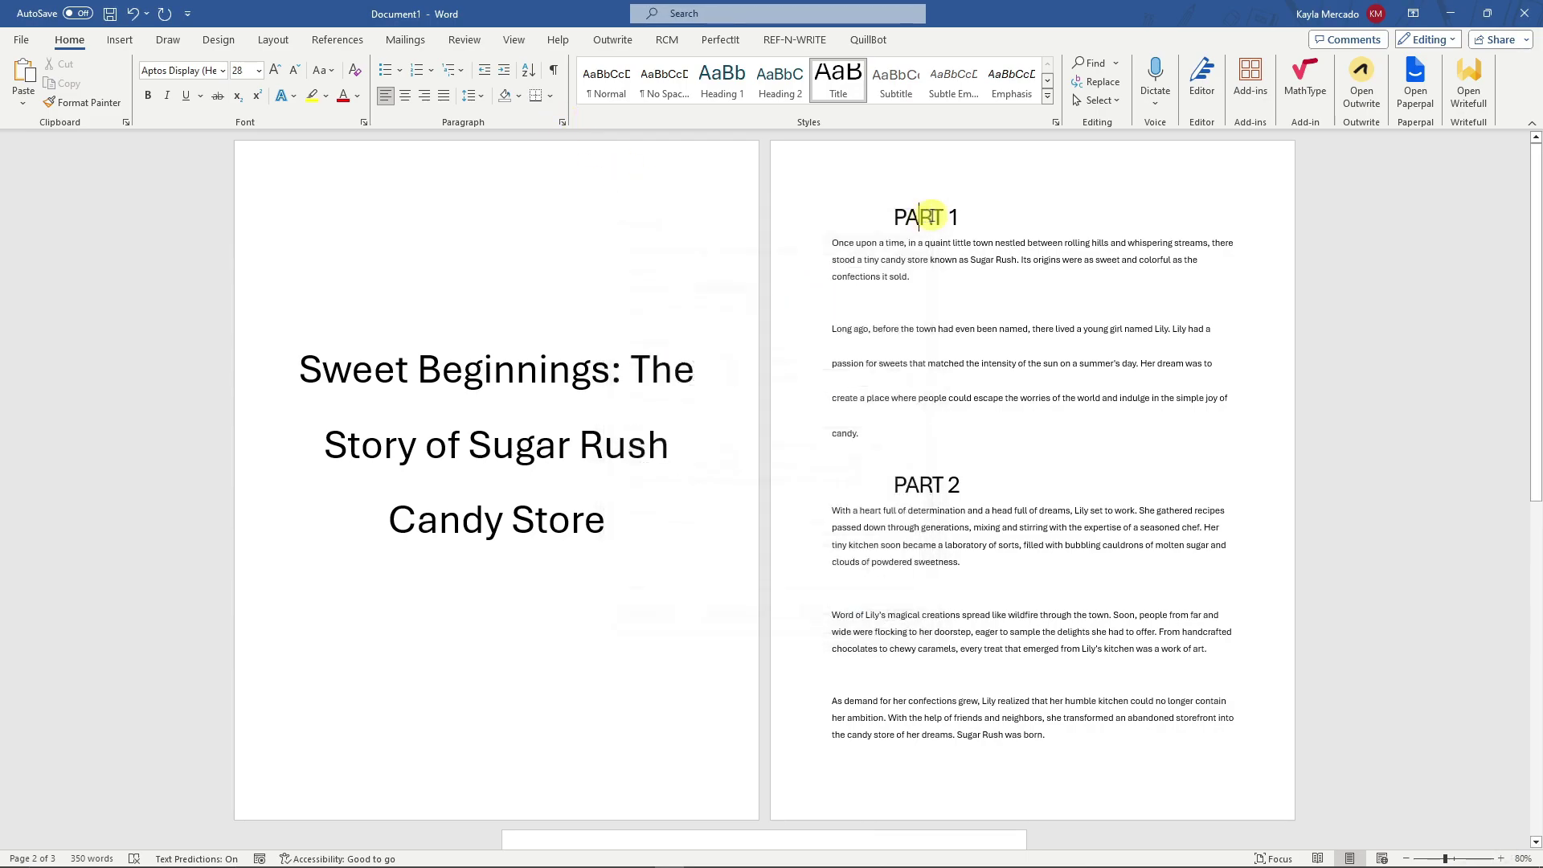
Return the PART 1 and PART 2 headings to Normal style and remove the extra blank line above PART 2
key(ctrl+z)
click(894, 475)
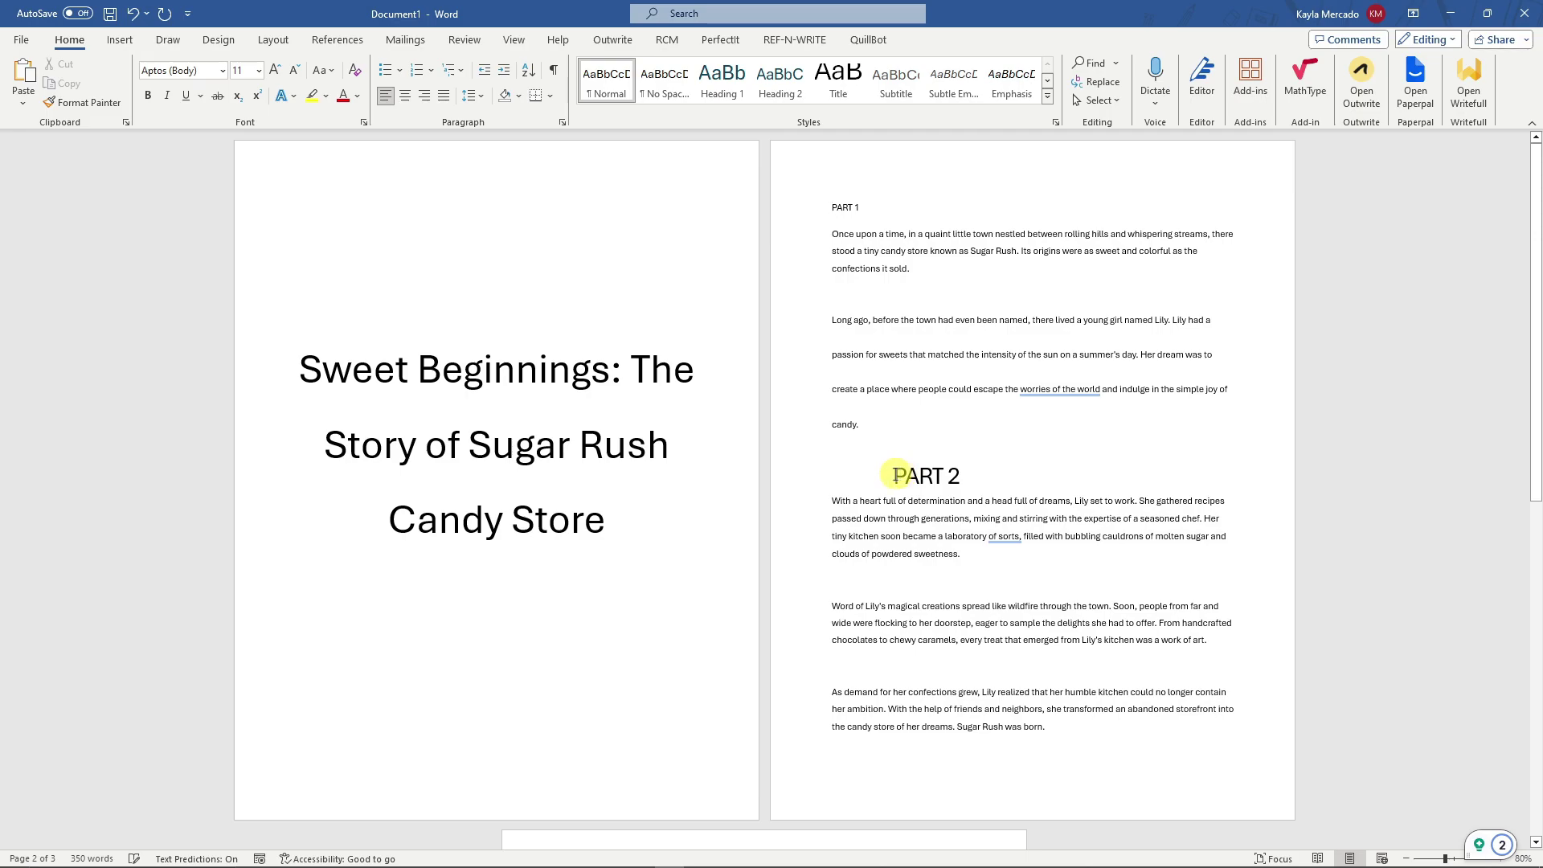
key(BackSpace)
key(Return)
key(Return)
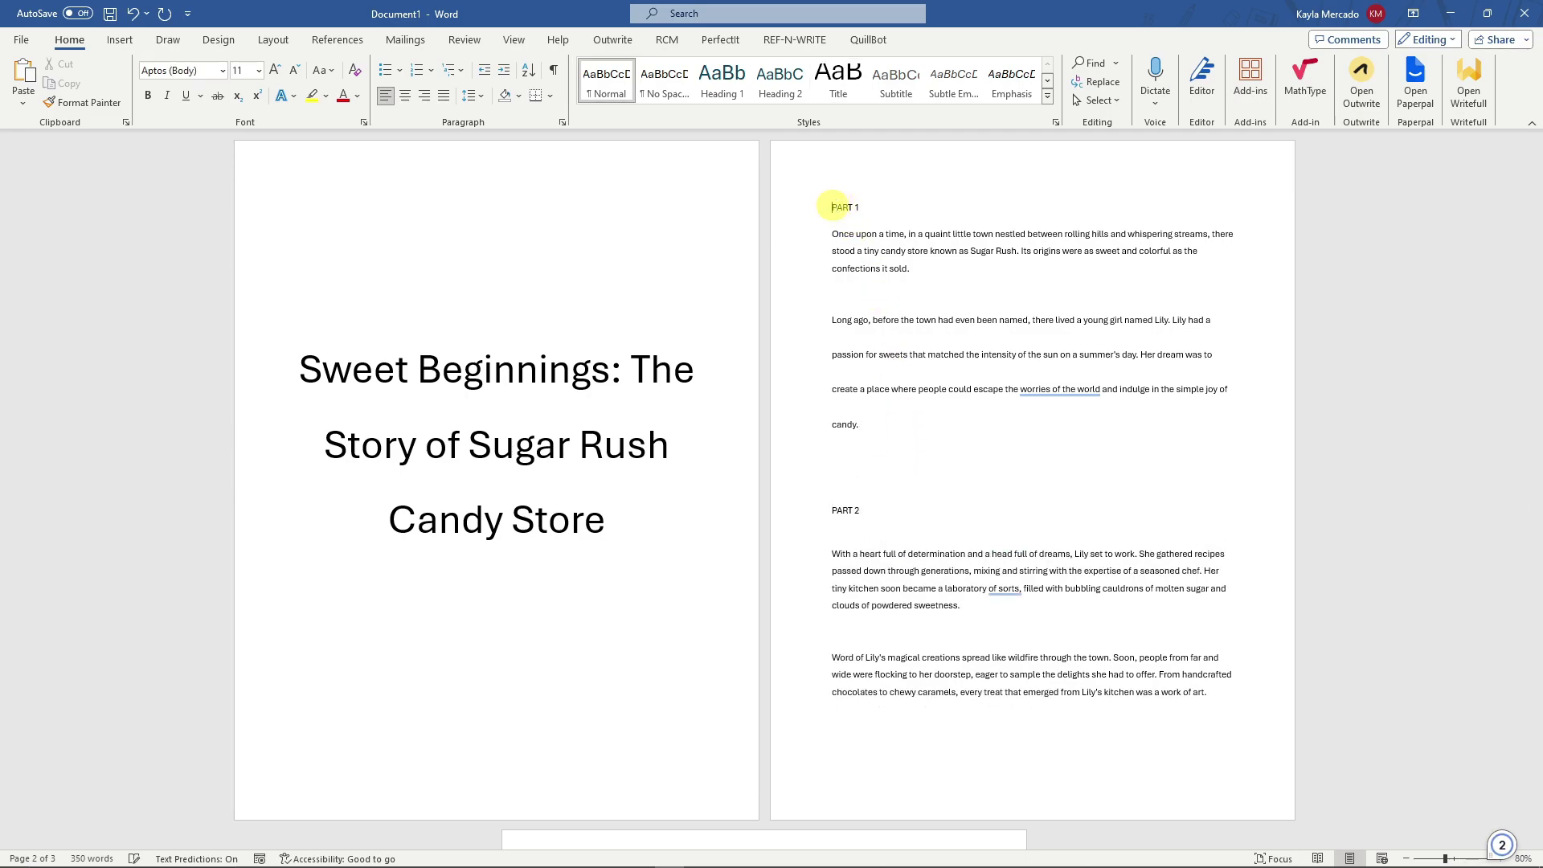
key(BackSpace)
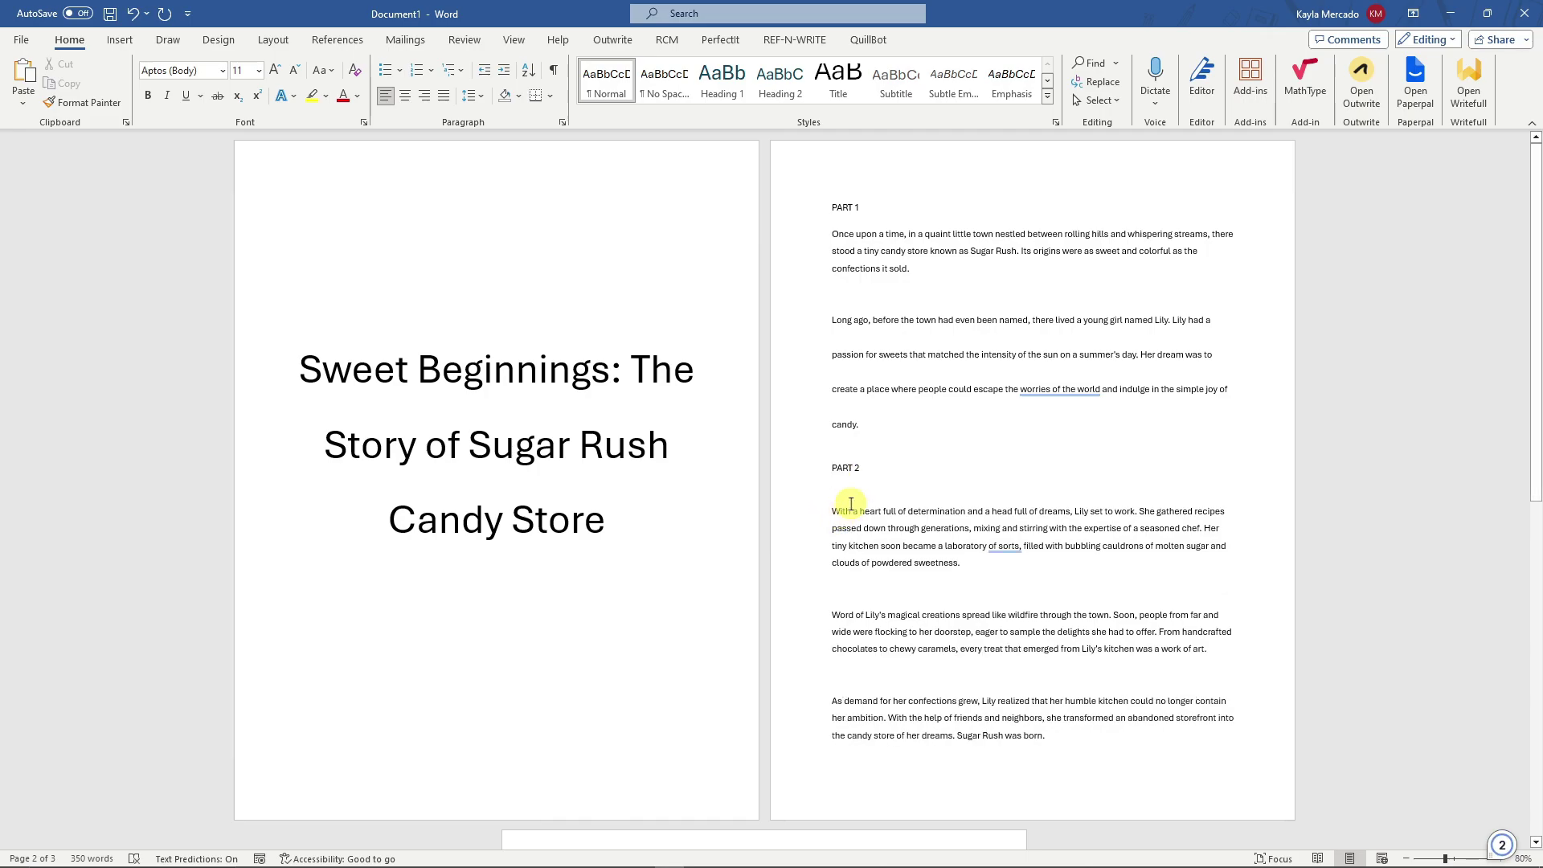
Select the text from PART 1 into the "Long ago" paragraph and check the line spacing options without applying any
click(920, 484)
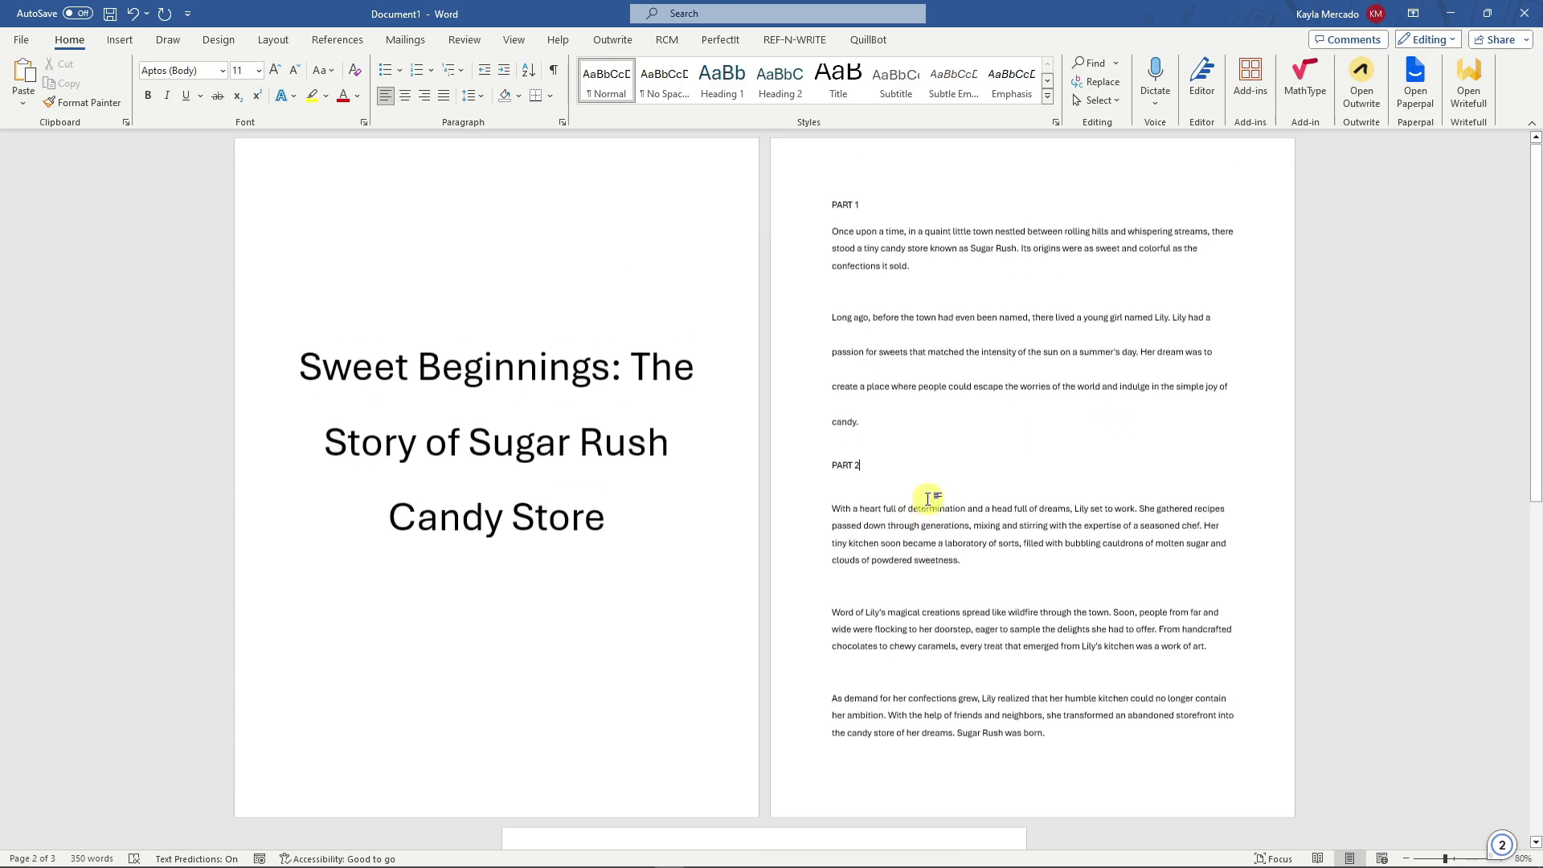
drag(837, 206, 1117, 732)
click(1117, 731)
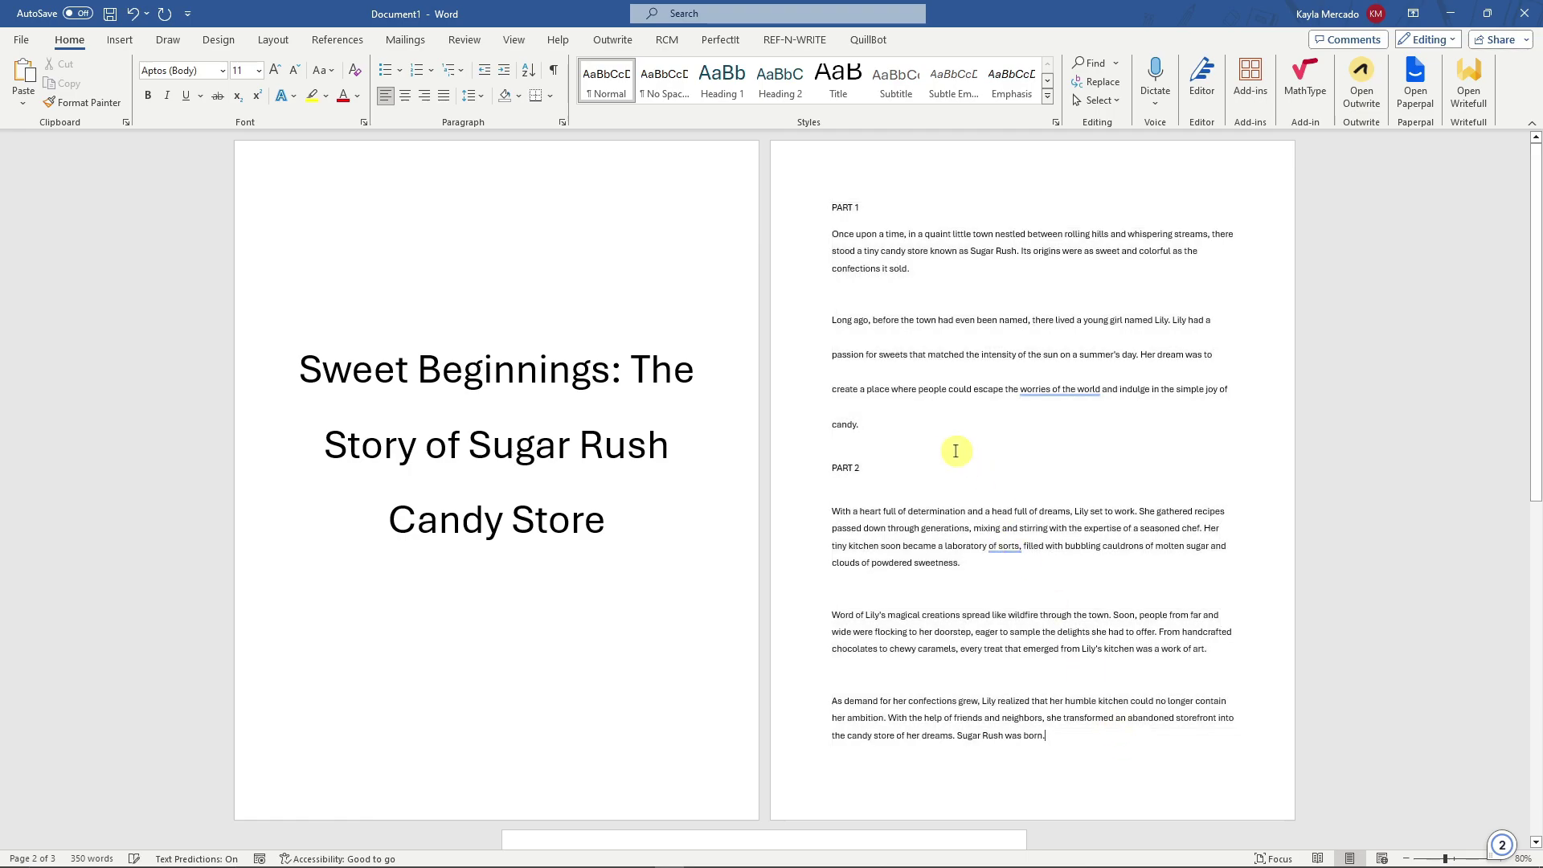
drag(833, 207, 1222, 325)
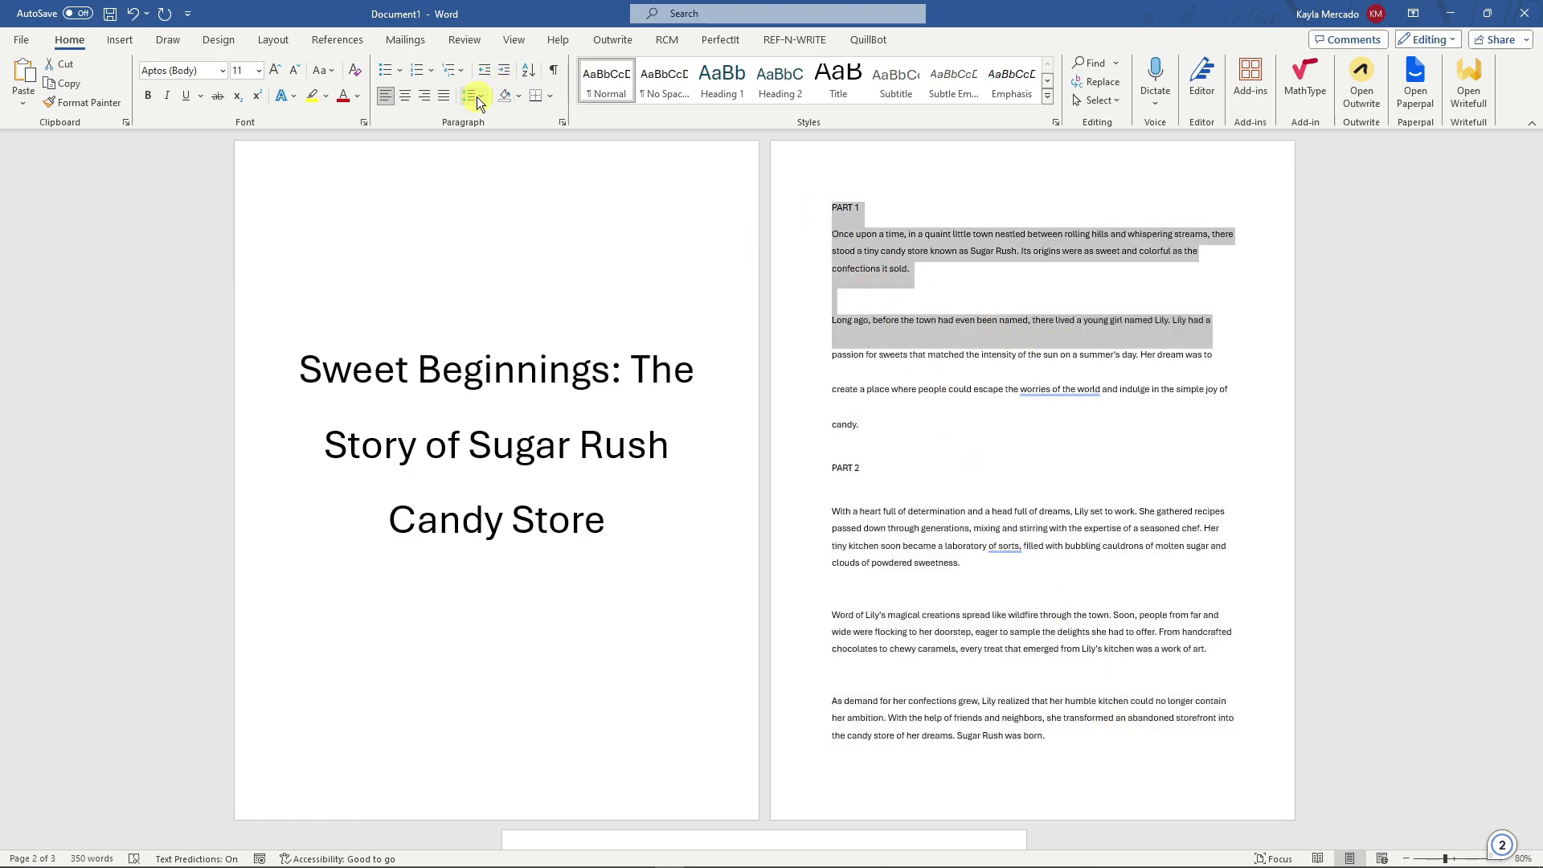
click(476, 96)
click(901, 216)
click(836, 264)
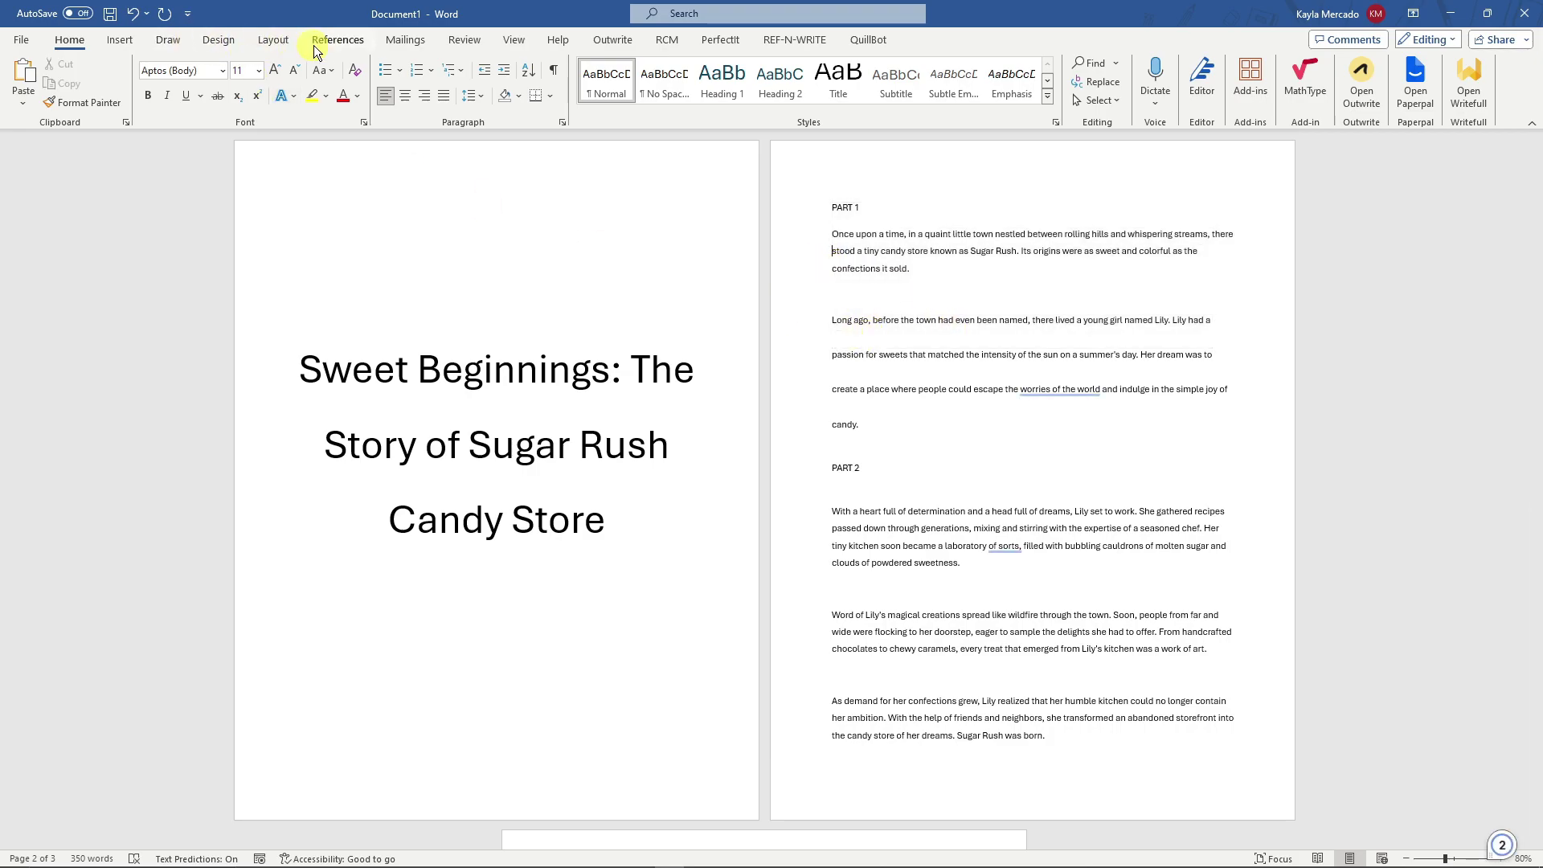
Review the document-wide custom paragraph spacing defaults and close them without changes
click(218, 40)
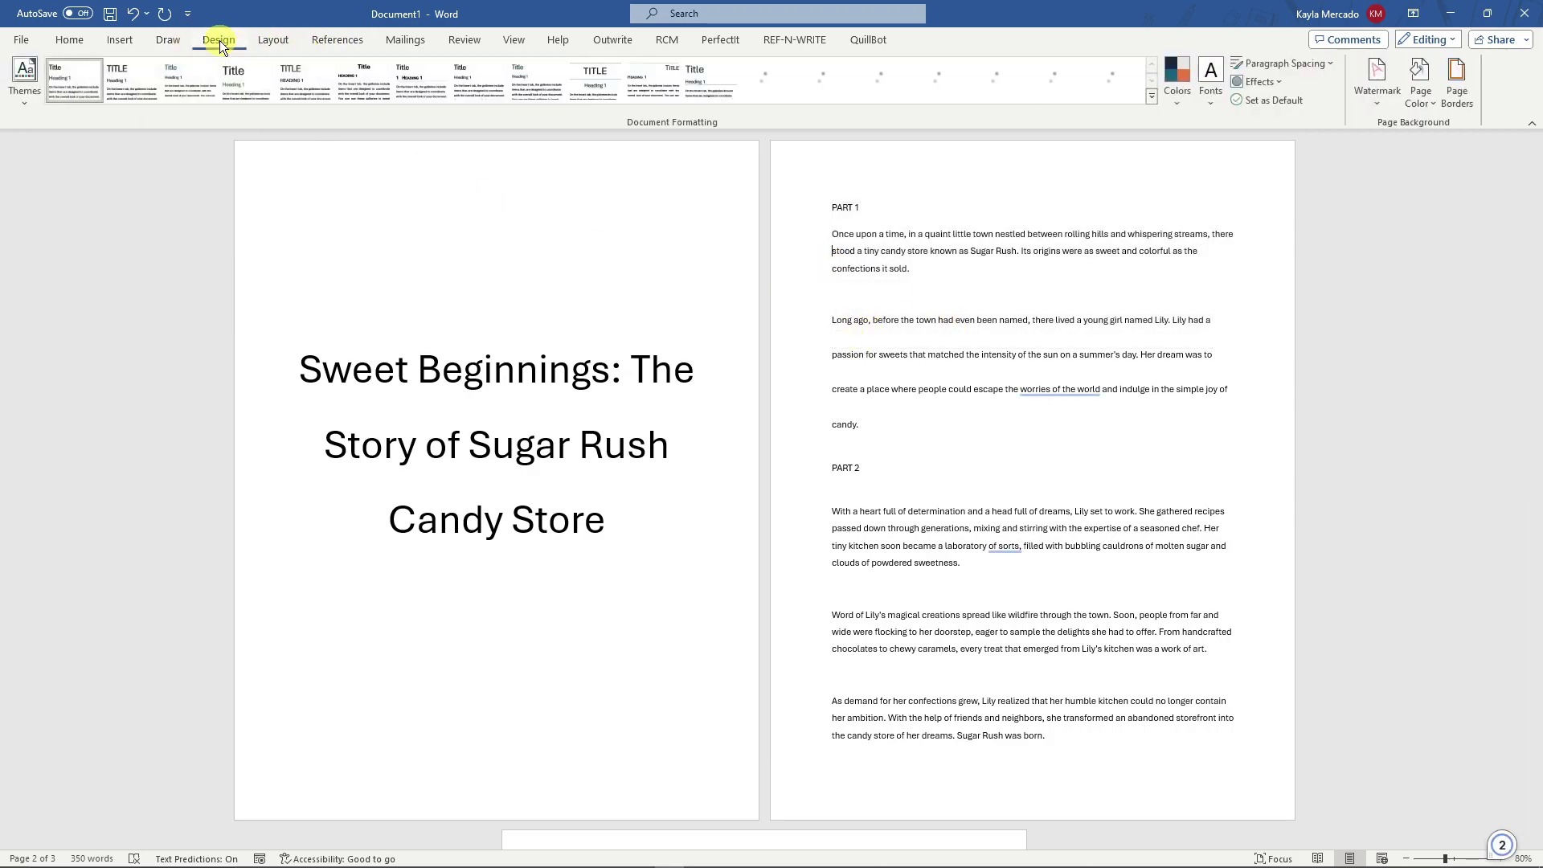
click(1296, 62)
click(1330, 402)
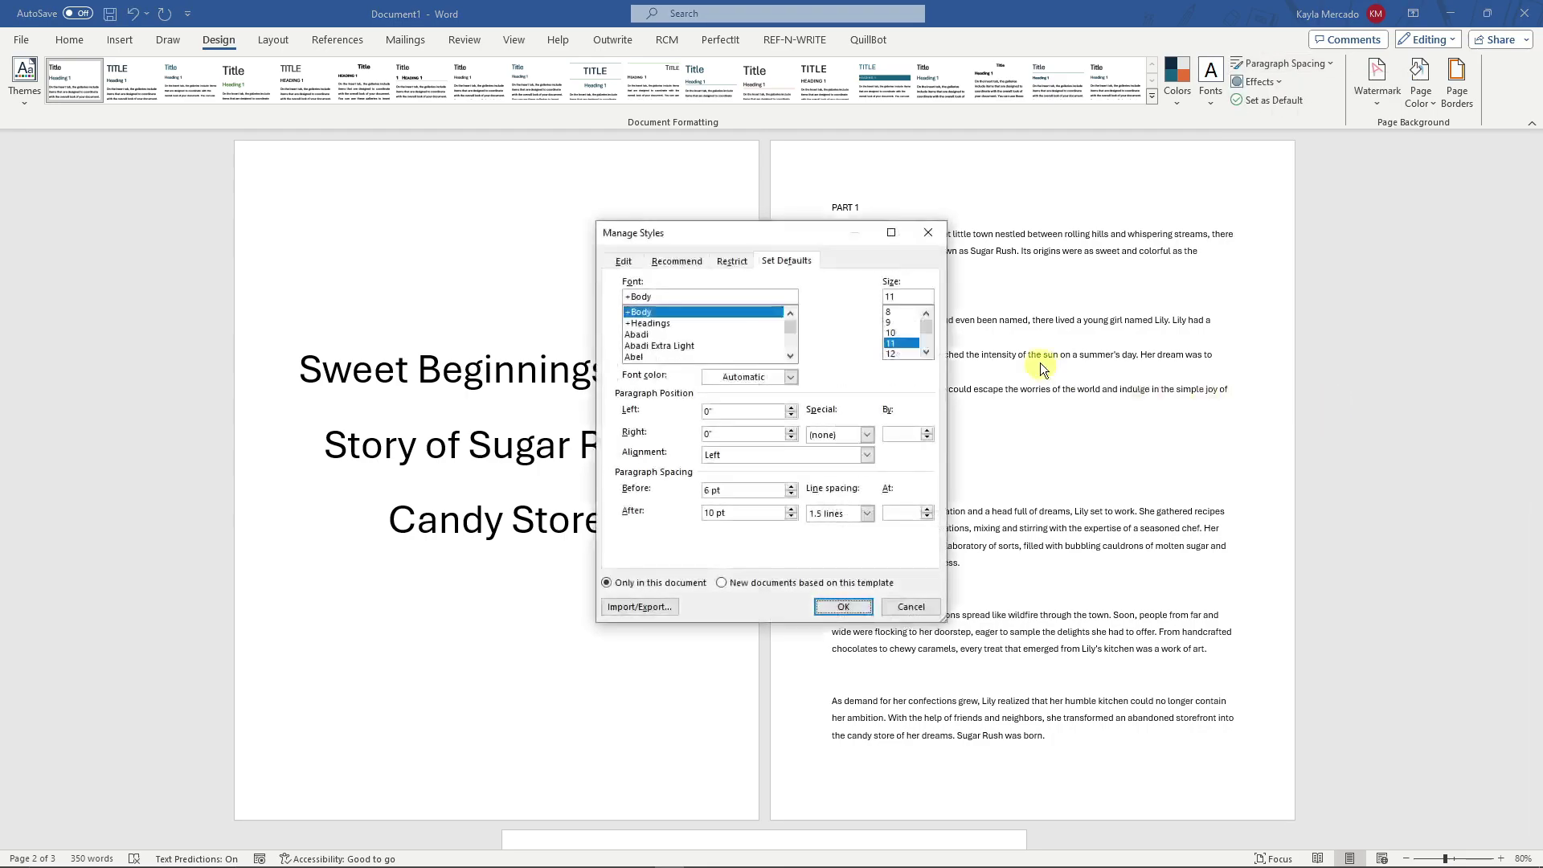
click(933, 238)
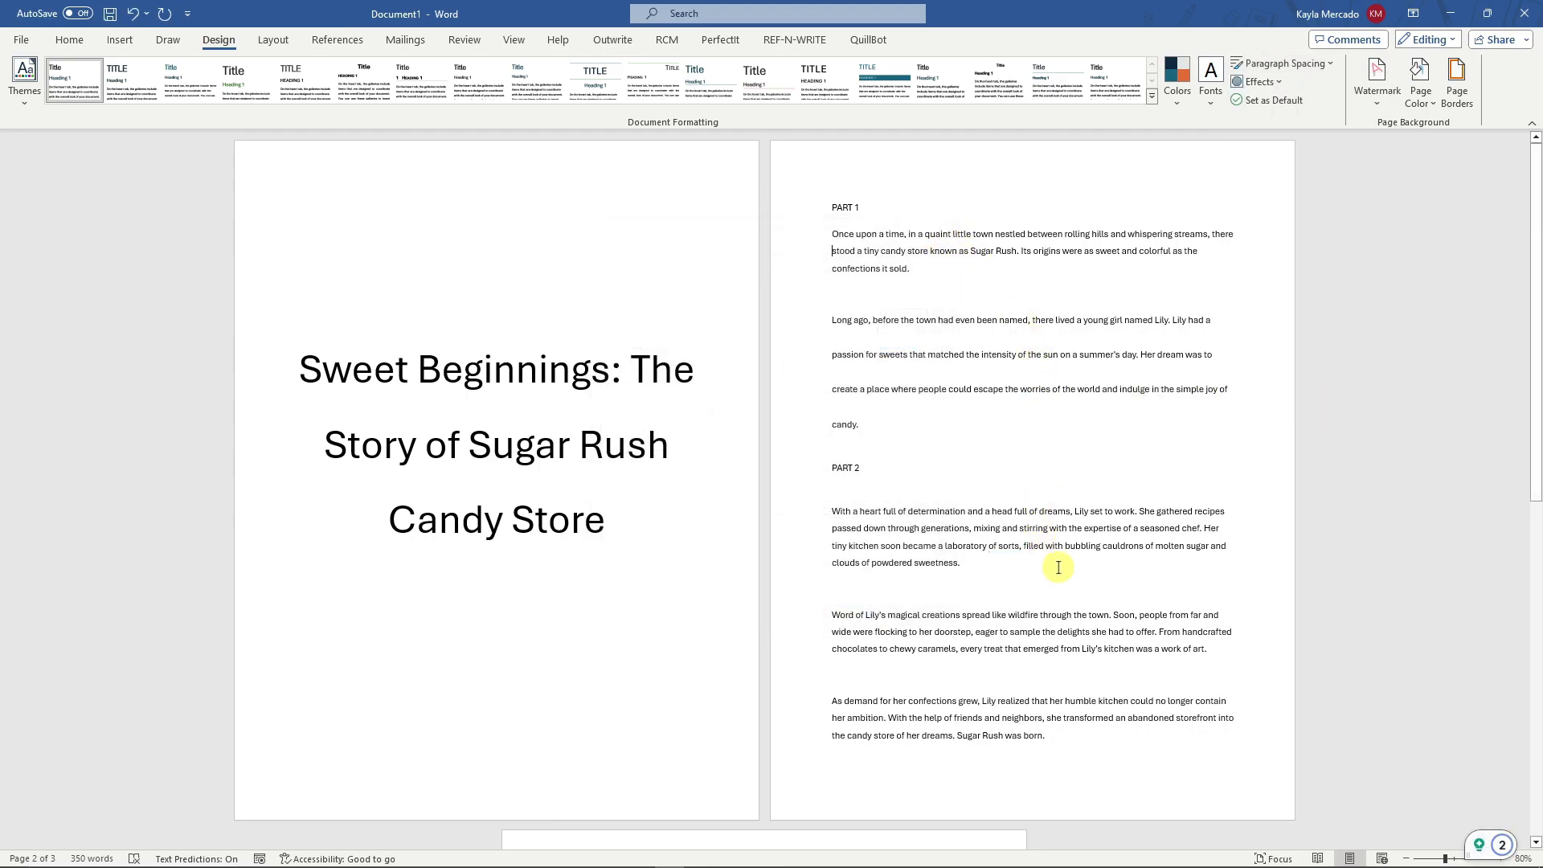
Review the indents and spacing settings of the first paragraph under PART 1 without changing them
click(67, 39)
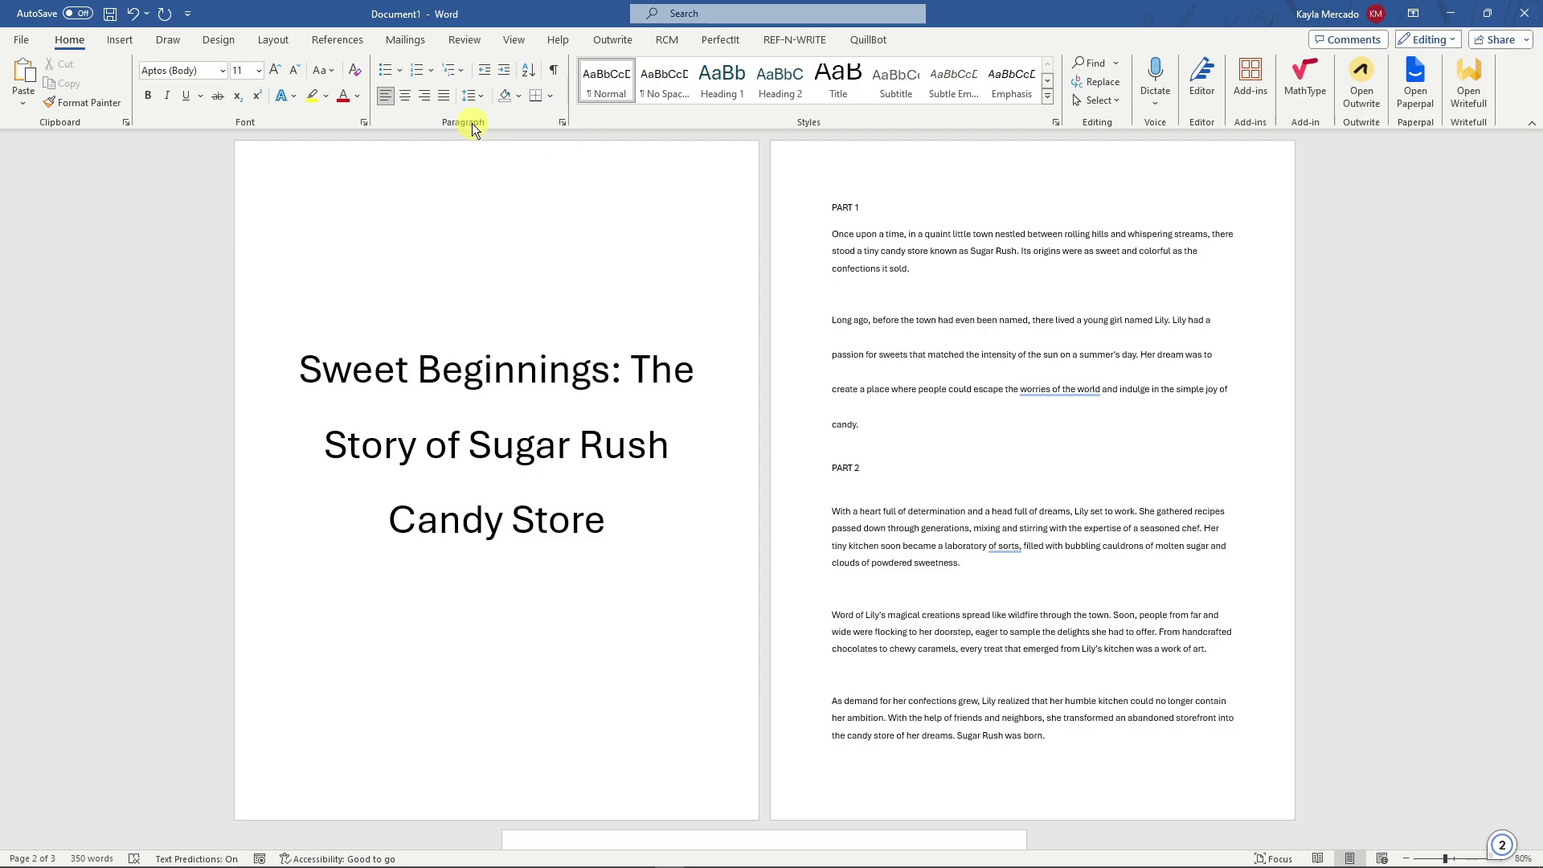
click(564, 123)
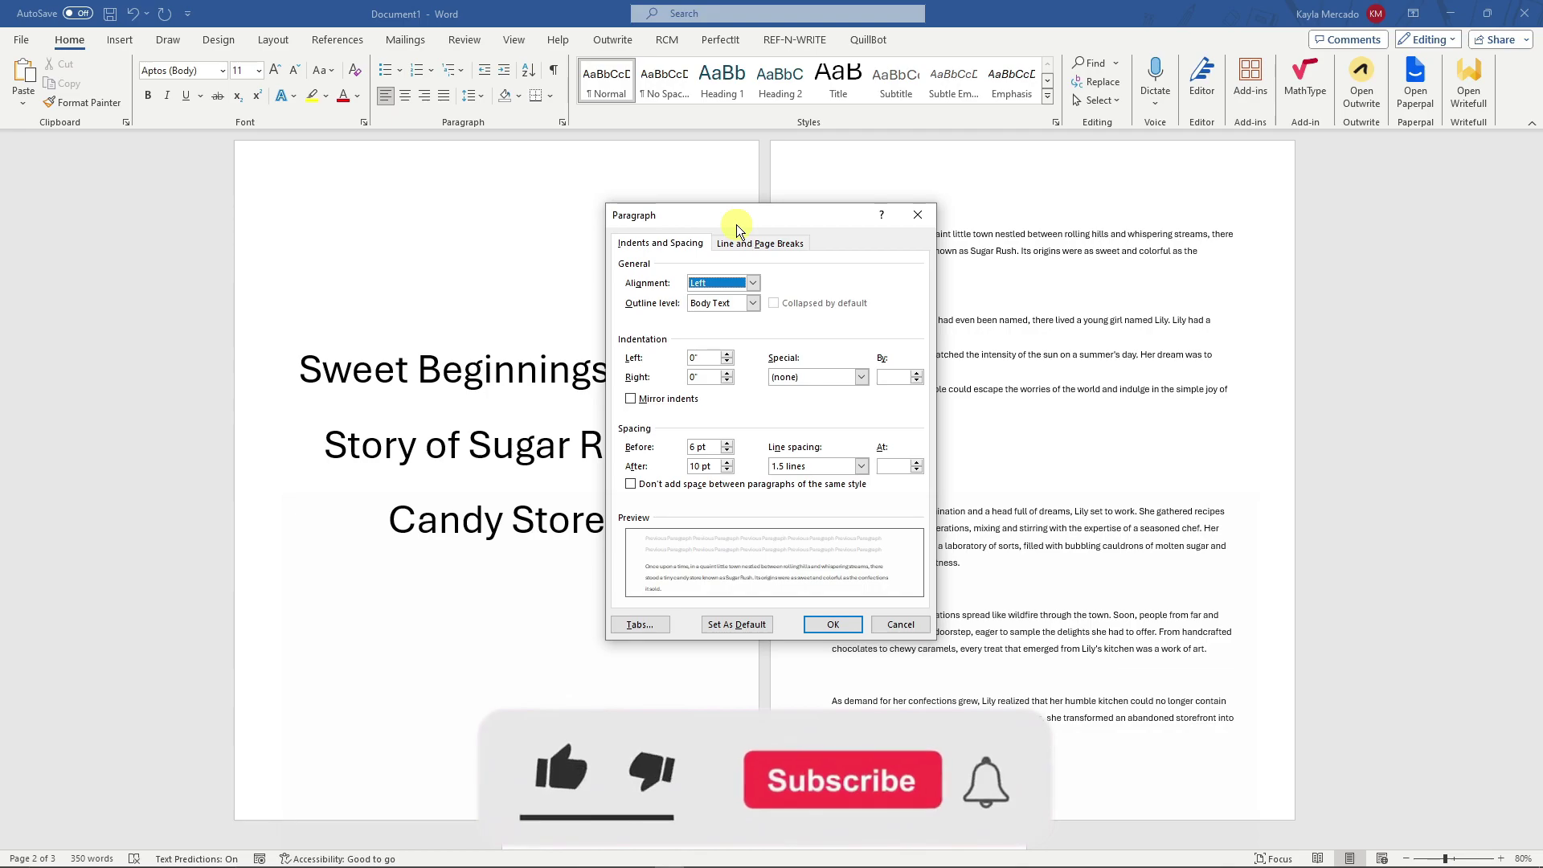
click(917, 215)
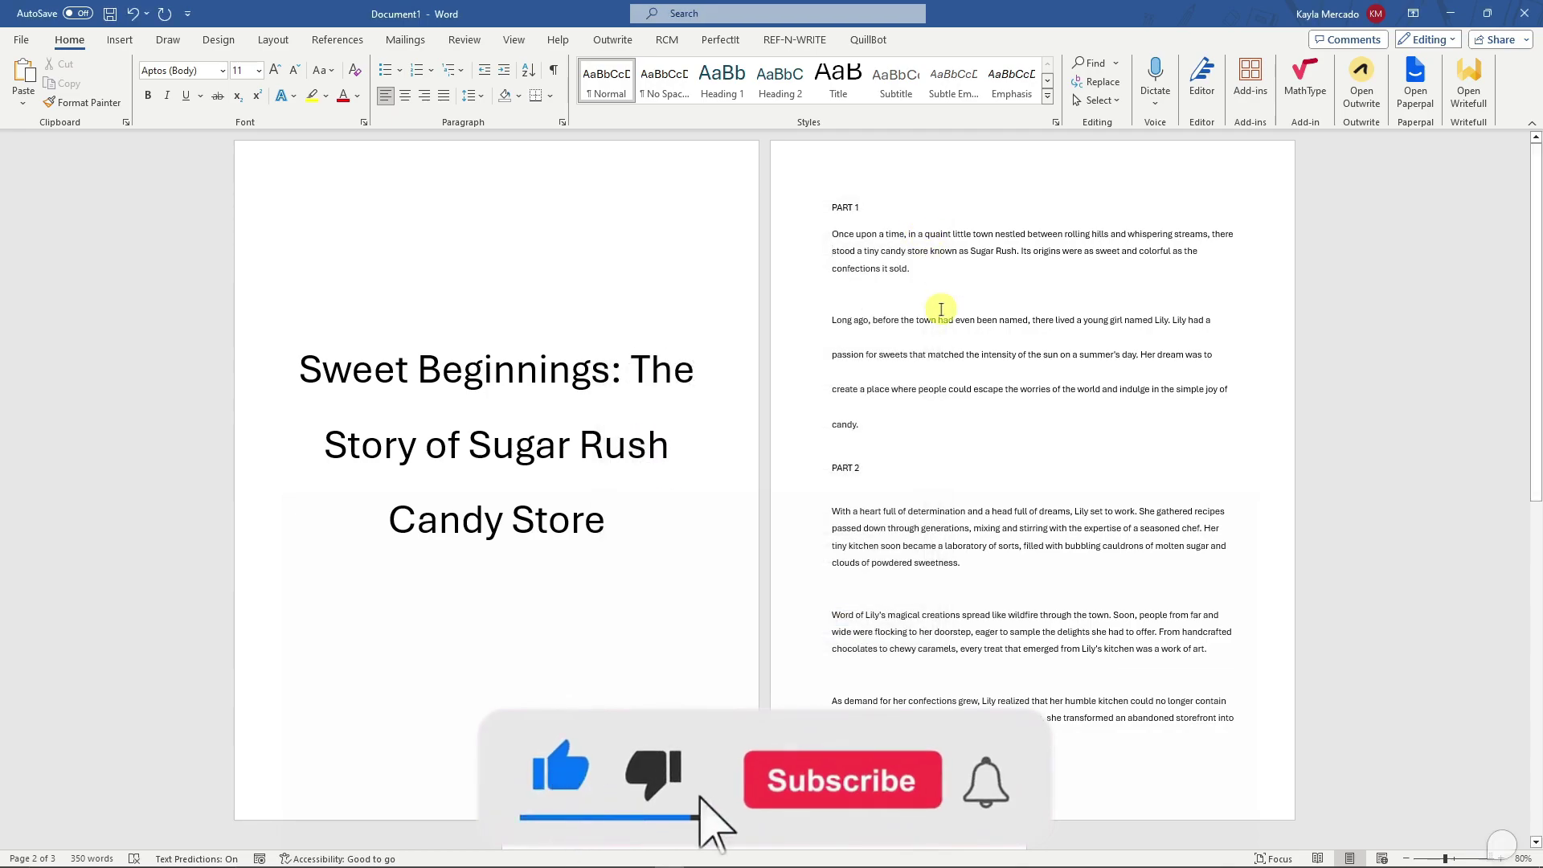
scroll(908, 585, down, 6)
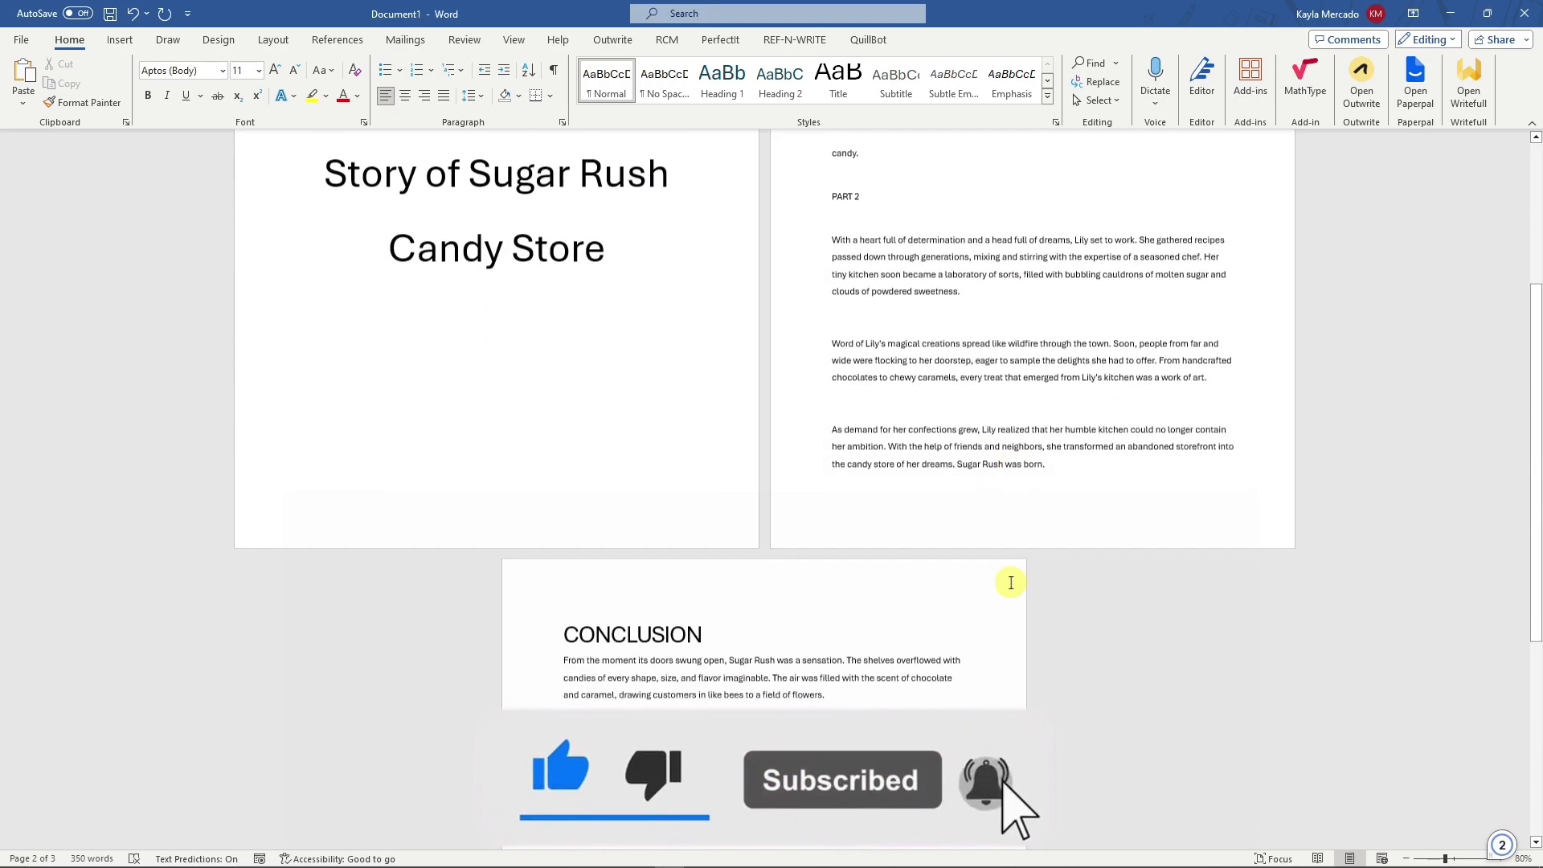
scroll(913, 585, down, 2)
scroll(913, 586, up, 6)
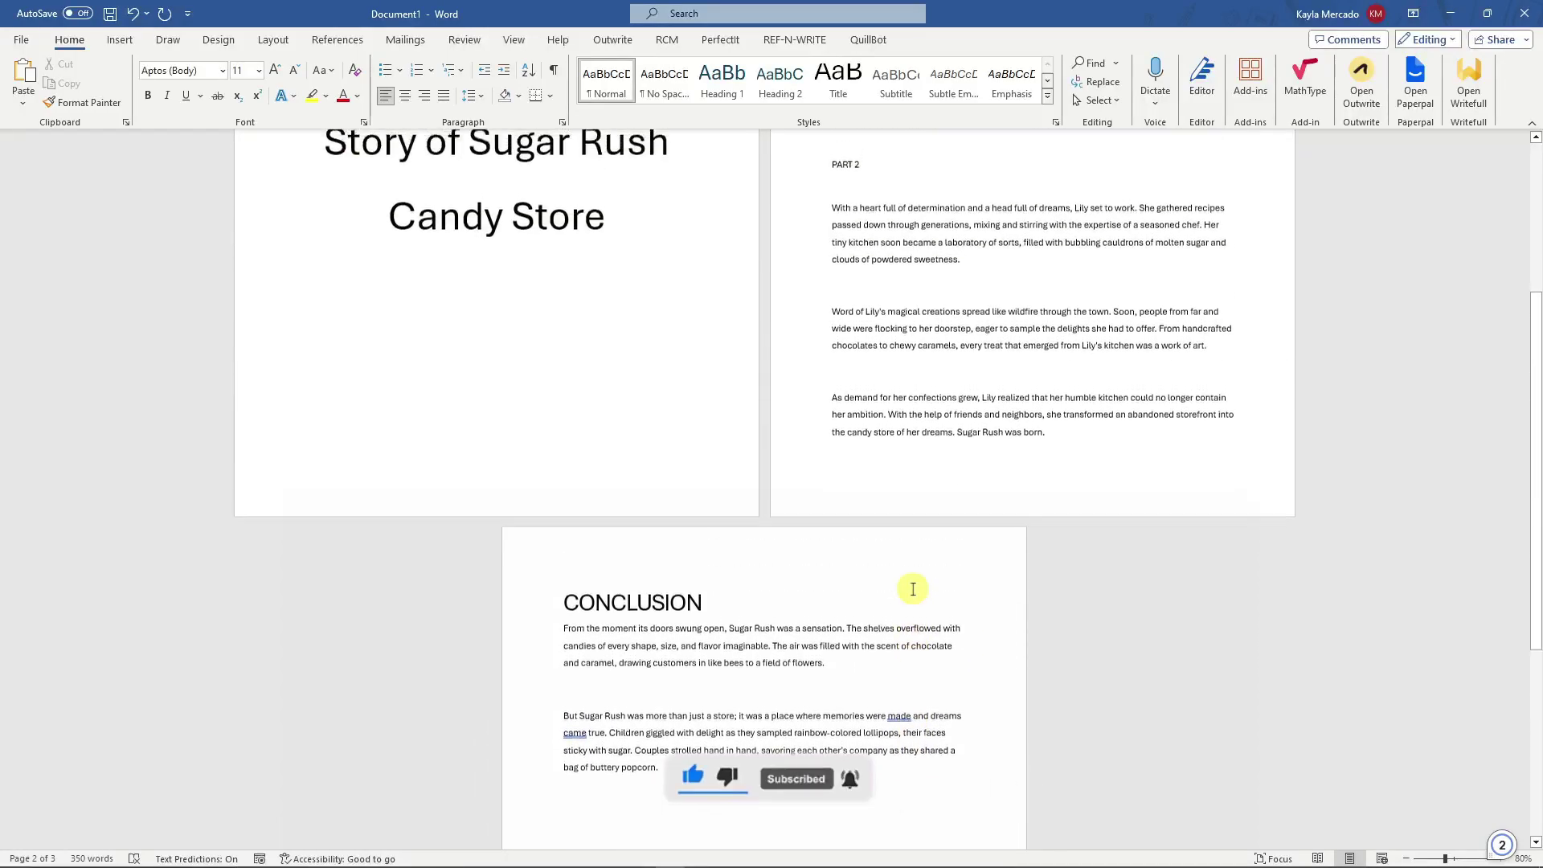